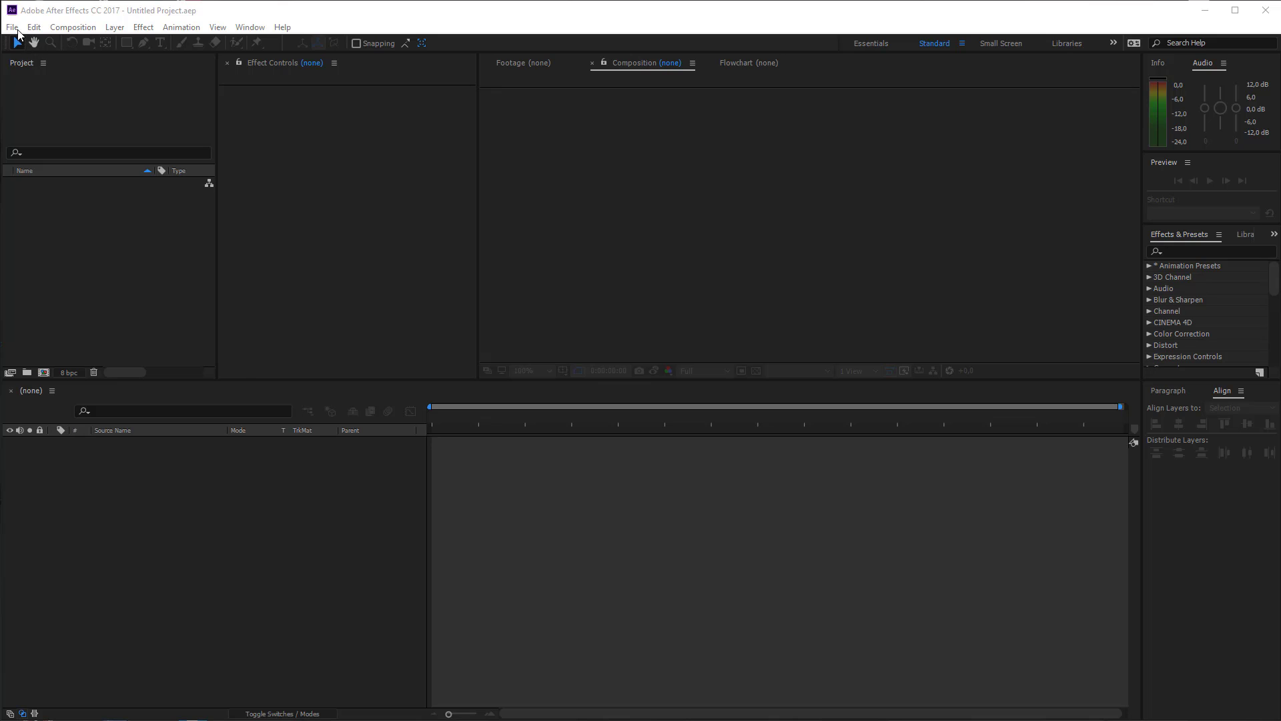
Open the project file Romantic Parallax Slideshow_short.aep and accept its conversion to the current version
click(14, 28)
click(31, 65)
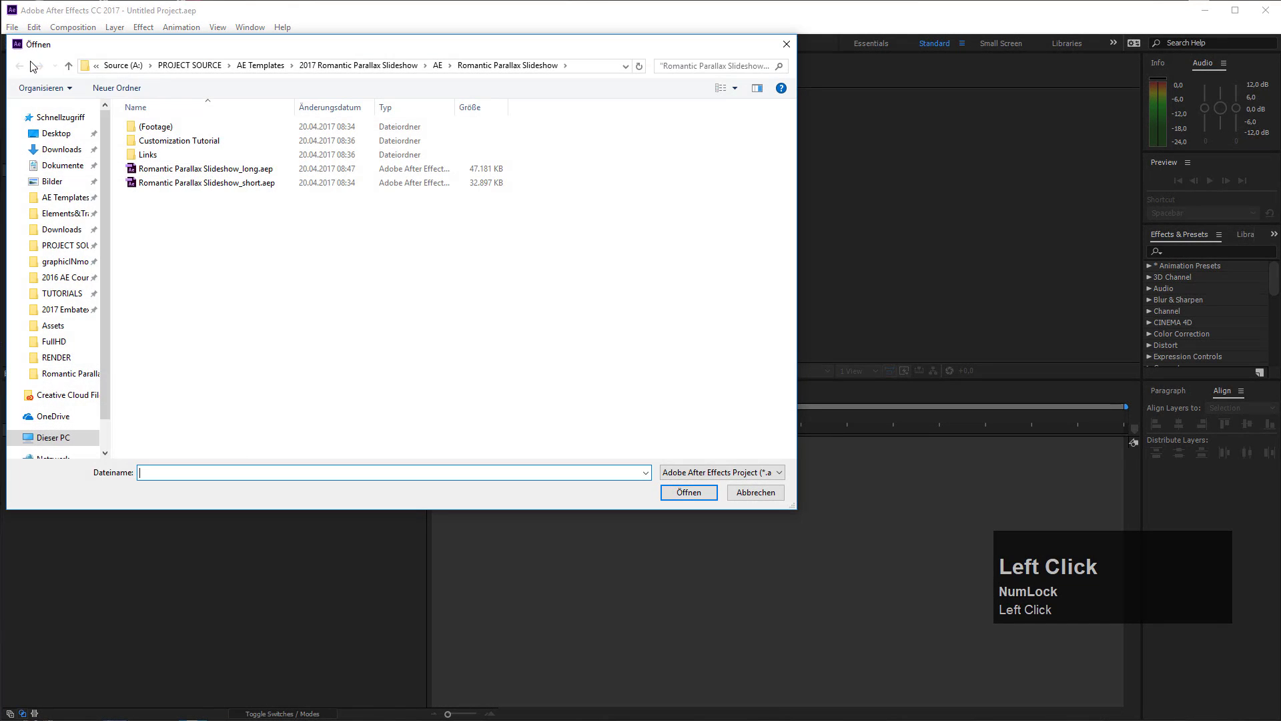
drag(320, 48, 501, 151)
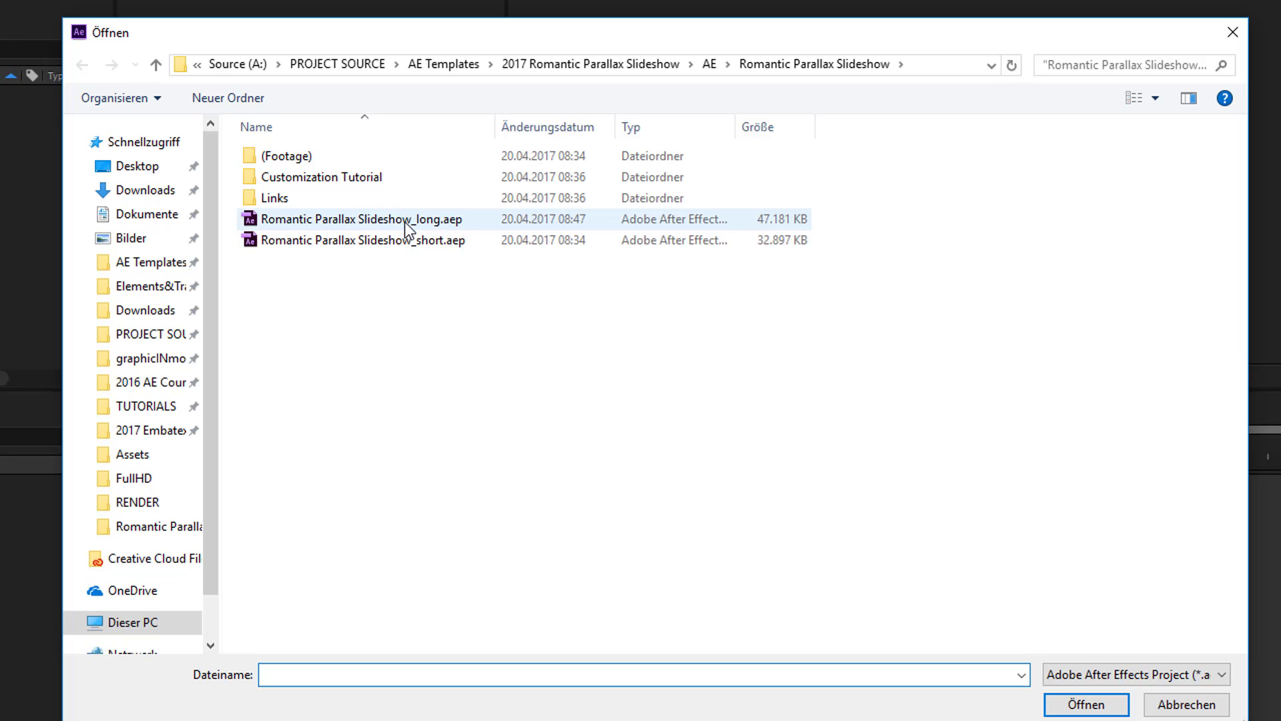
click(352, 246)
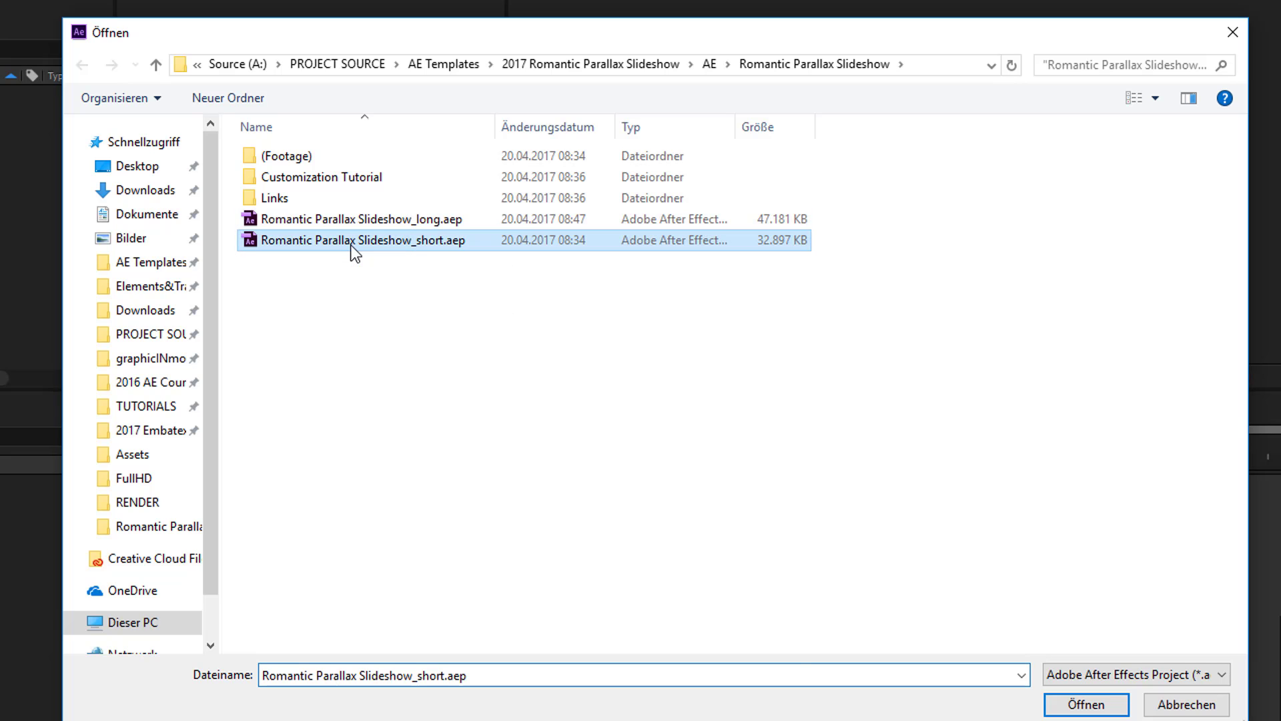
click(1079, 709)
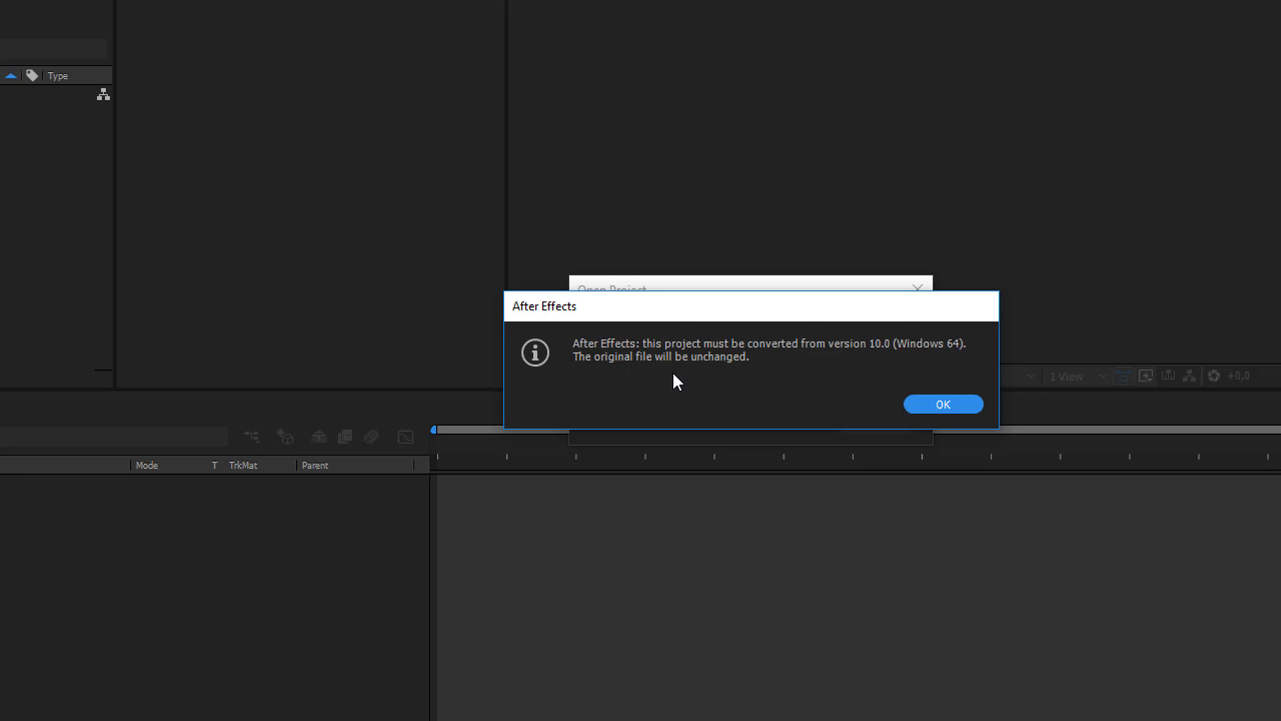
click(944, 404)
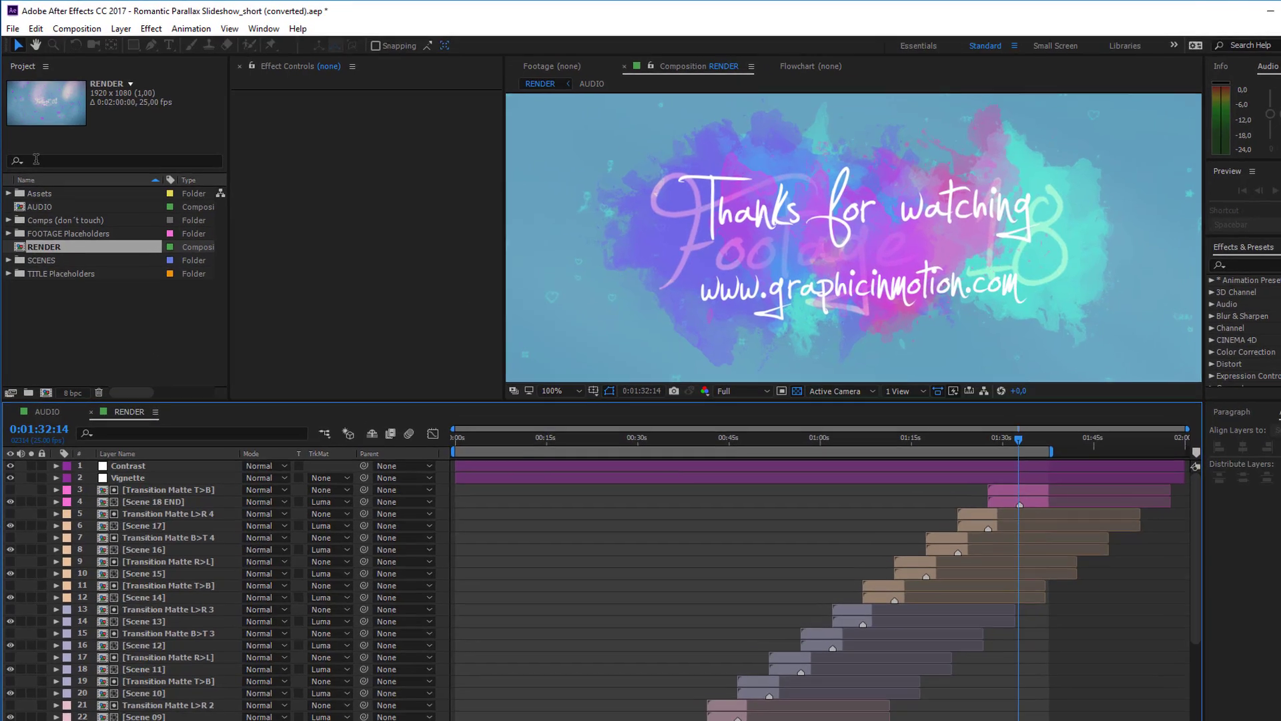
Filter the project items by Missing Footage to check for unlinked files, and clear the filter
click(34, 153)
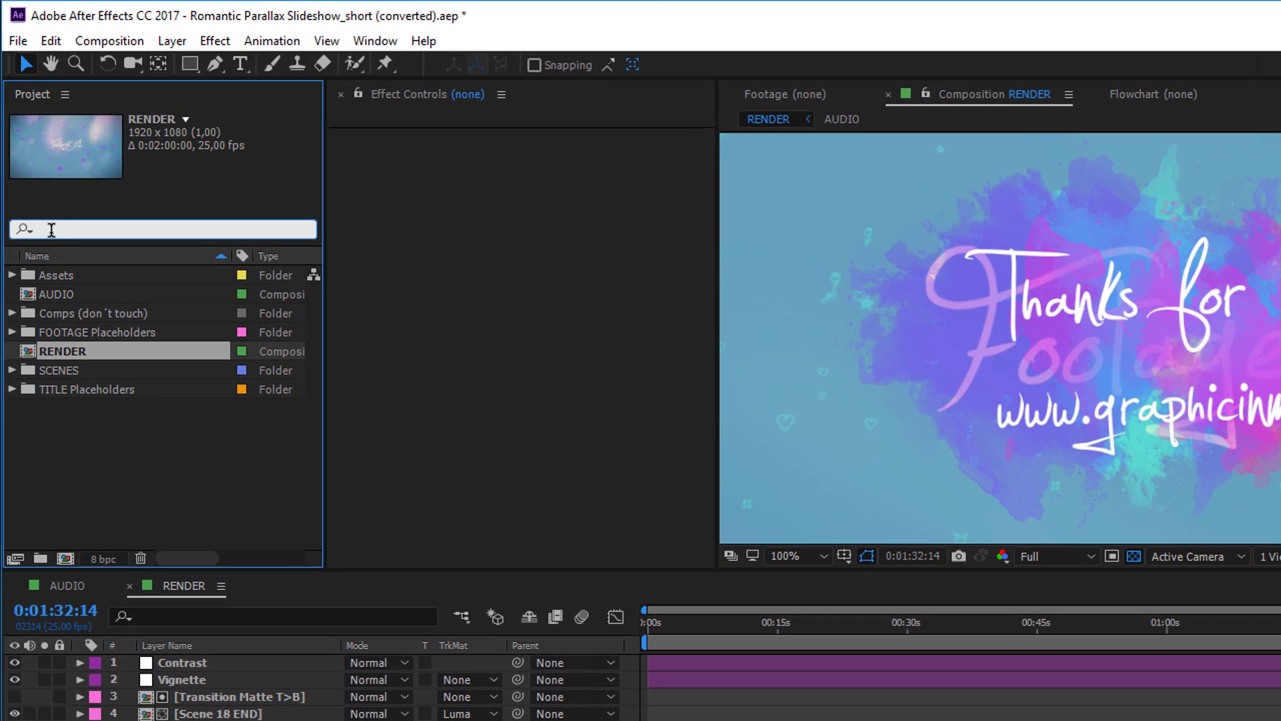
text(Missi)
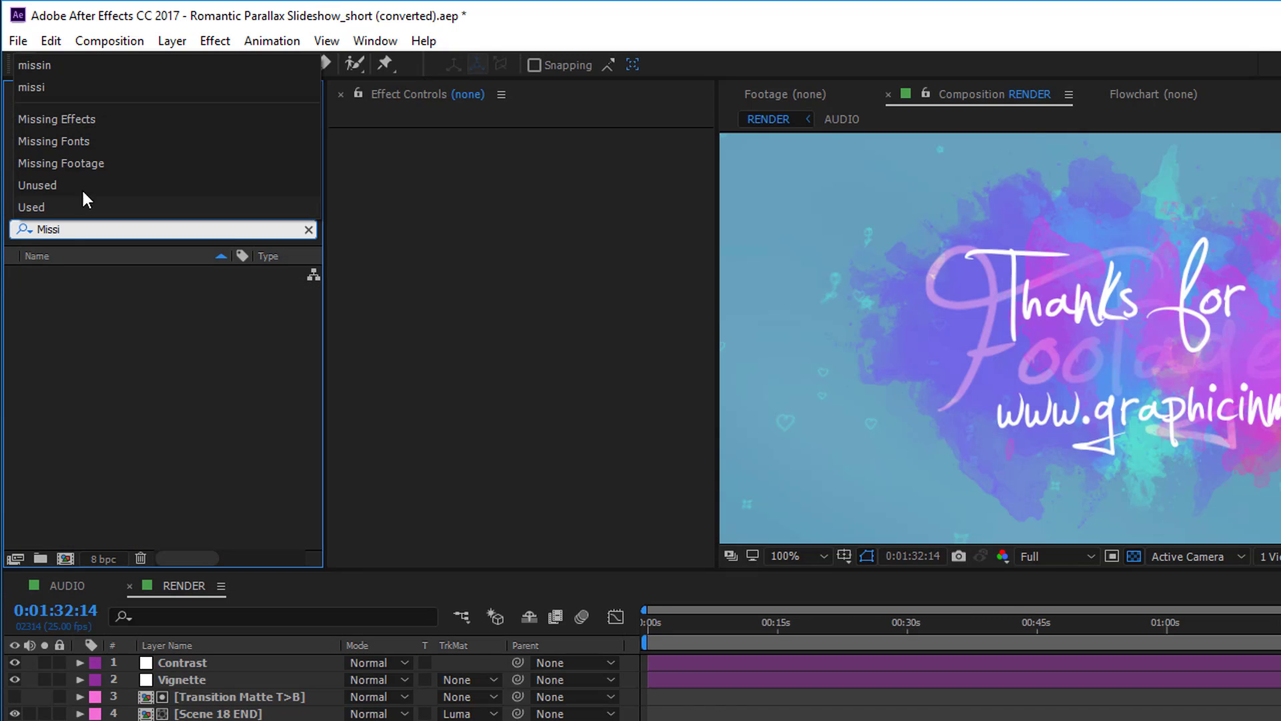
click(53, 162)
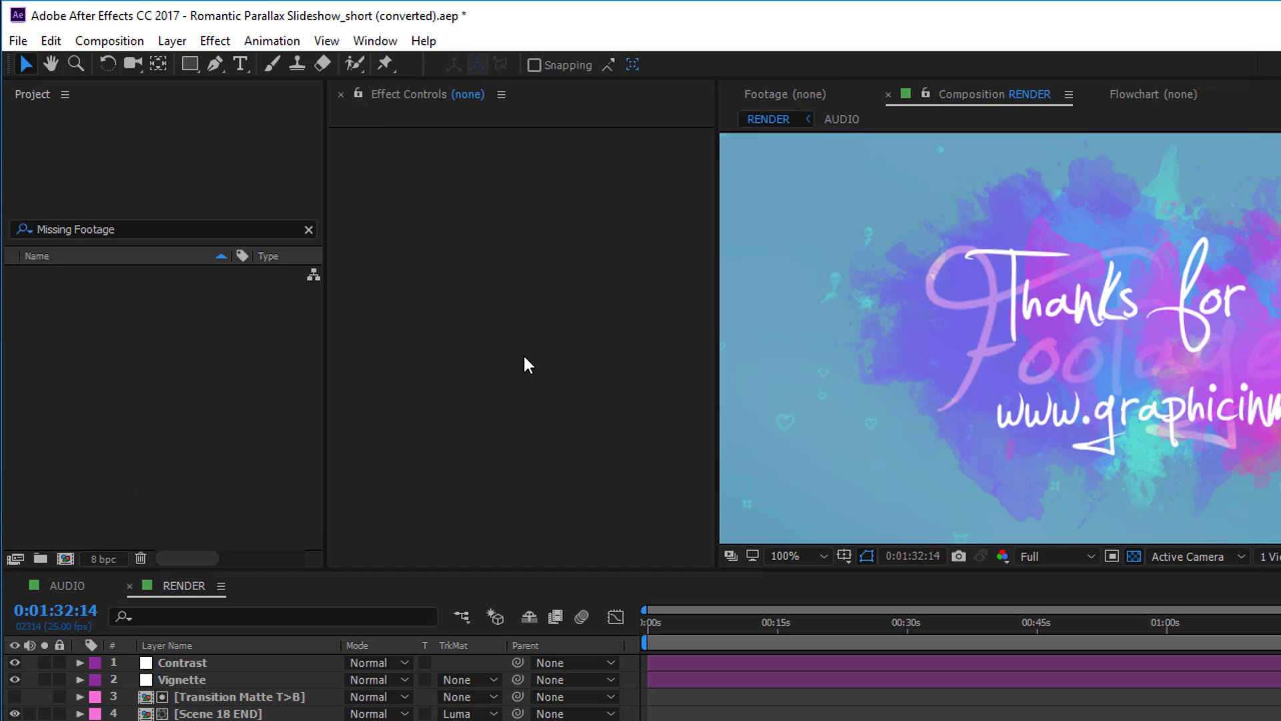
click(308, 230)
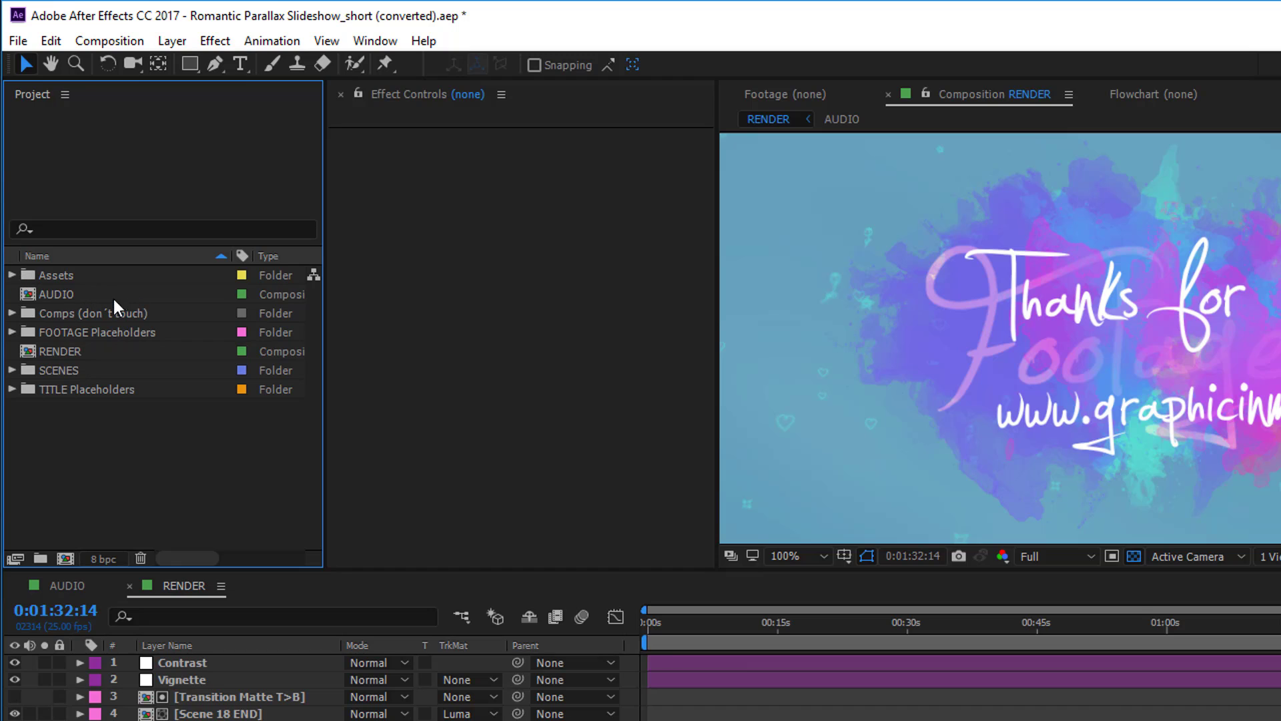
Start replacing the Light Leak 01 footage in the Light Leaks folder under Assets with a file from disk
click(13, 276)
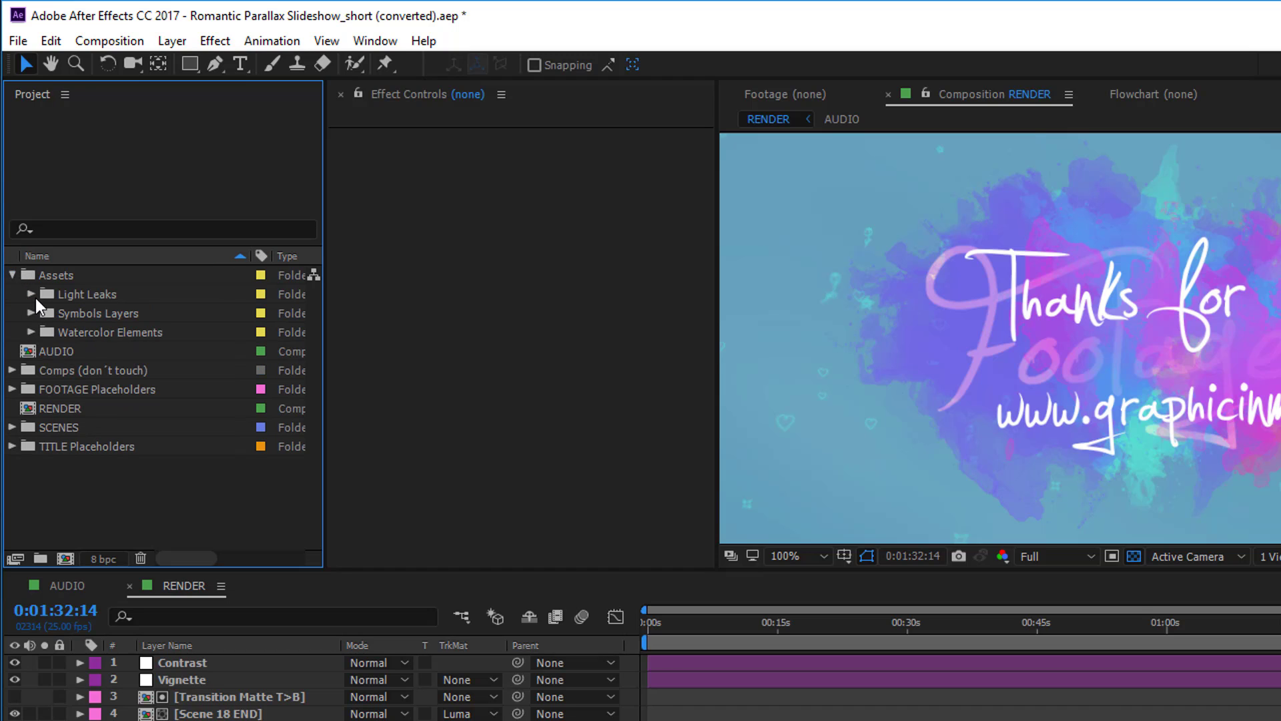
click(31, 294)
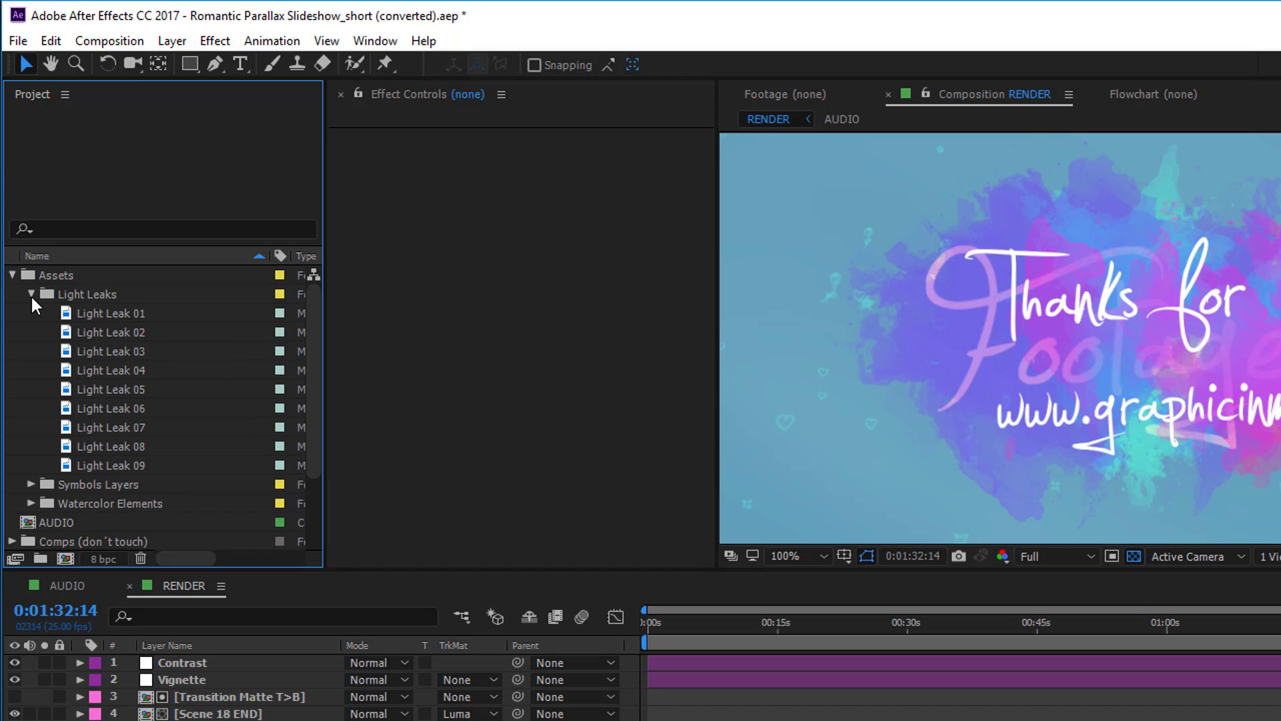
click(99, 317)
right_click(99, 316)
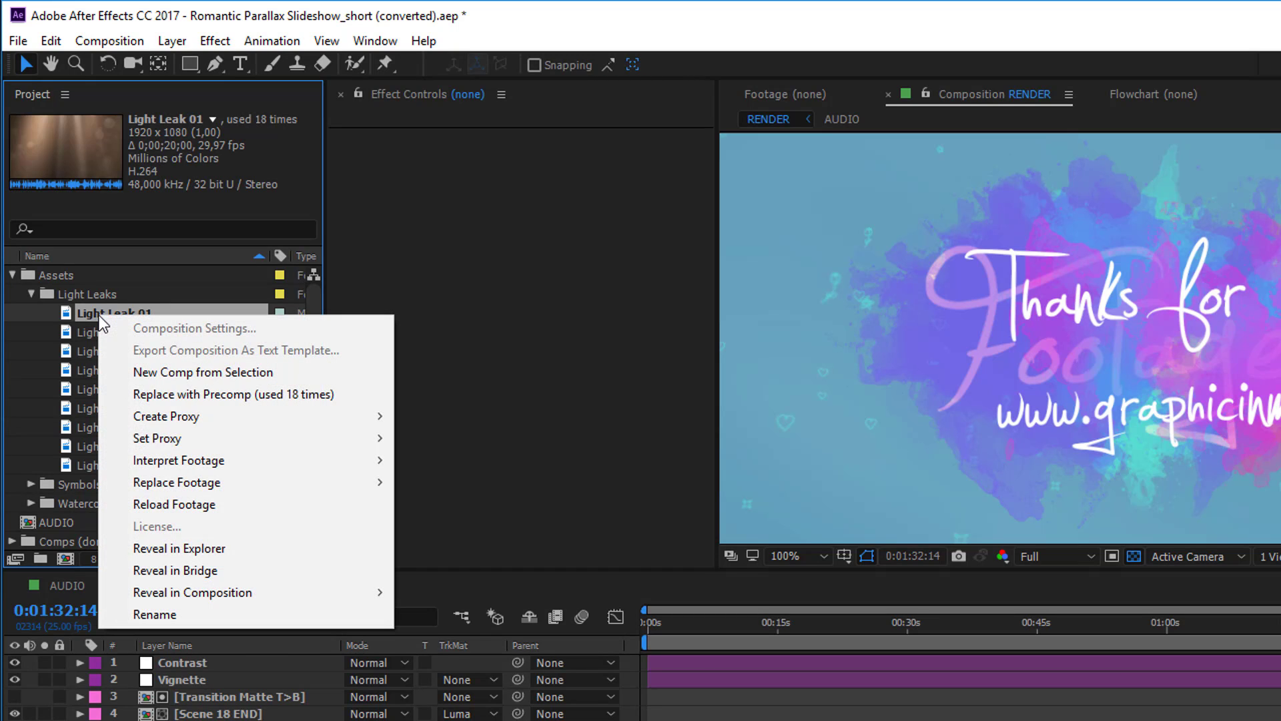
mouse_move(240, 490)
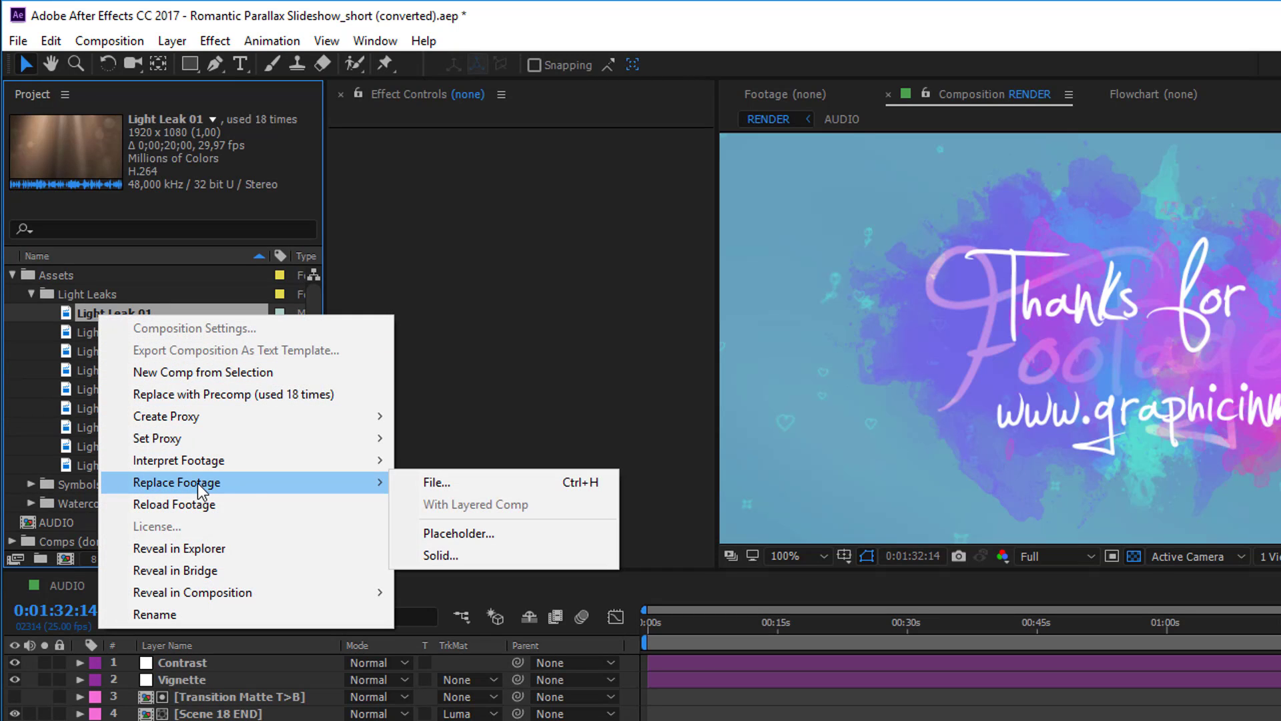
click(435, 482)
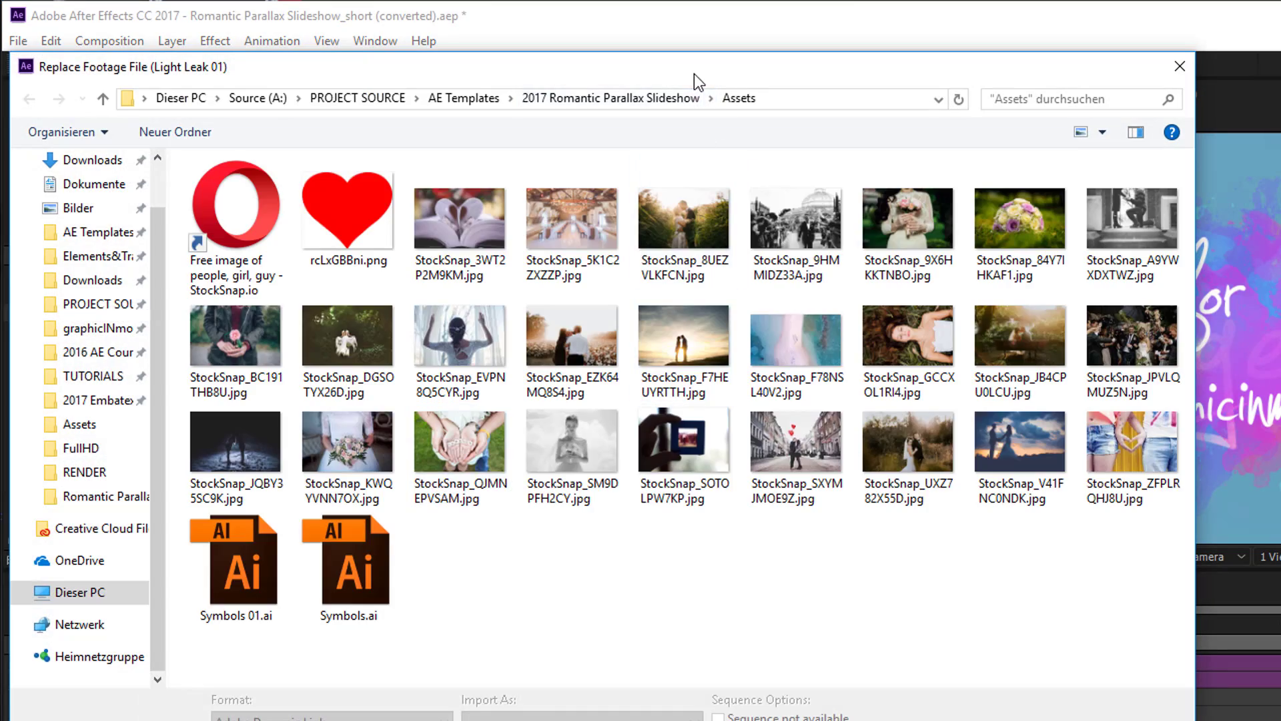
drag(694, 74, 995, 264)
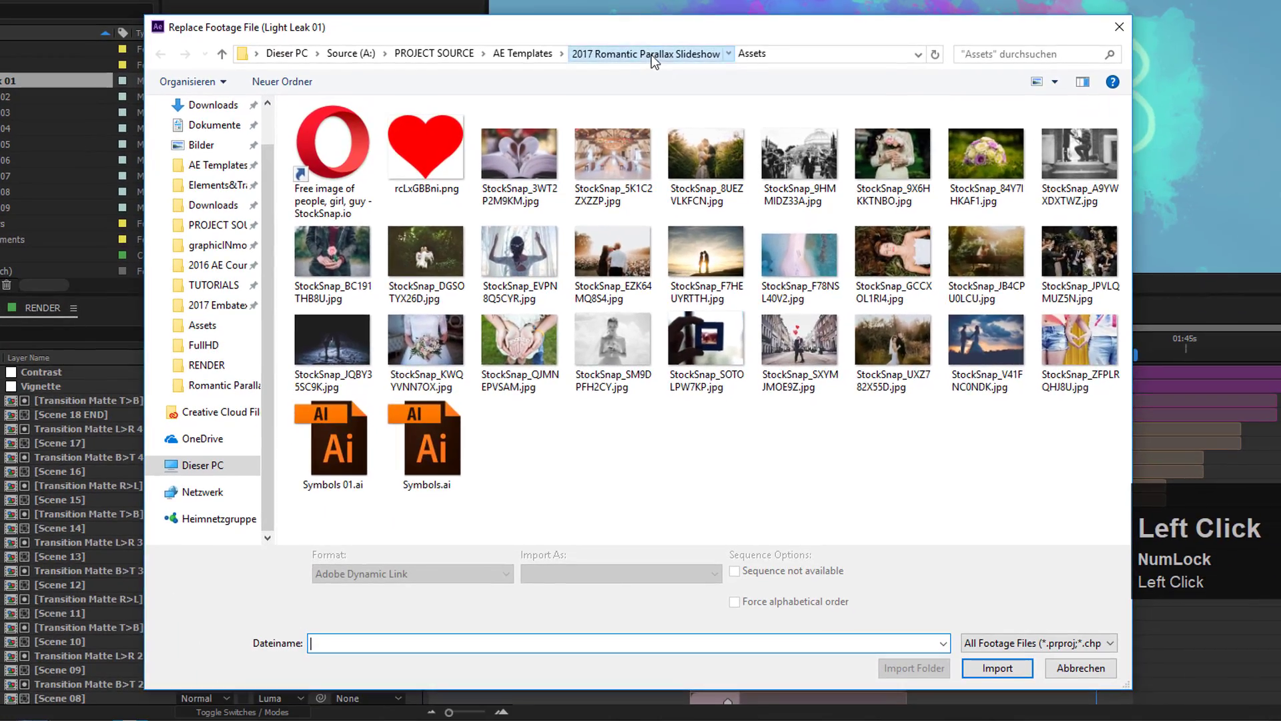
Import Light Leak 01_1.mp4 from the template's (Footage) > Assets > Light Leaks folder as the replacement, and collapse the Assets folders
click(876, 248)
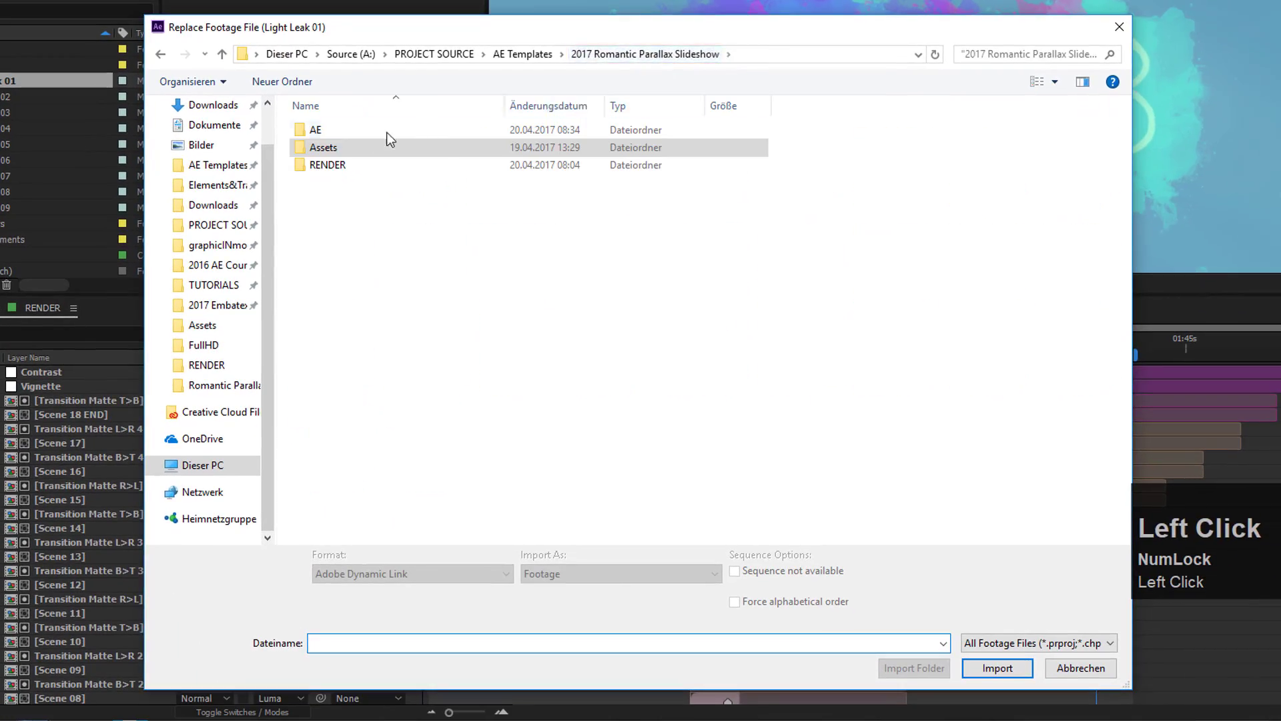
double_click(316, 131)
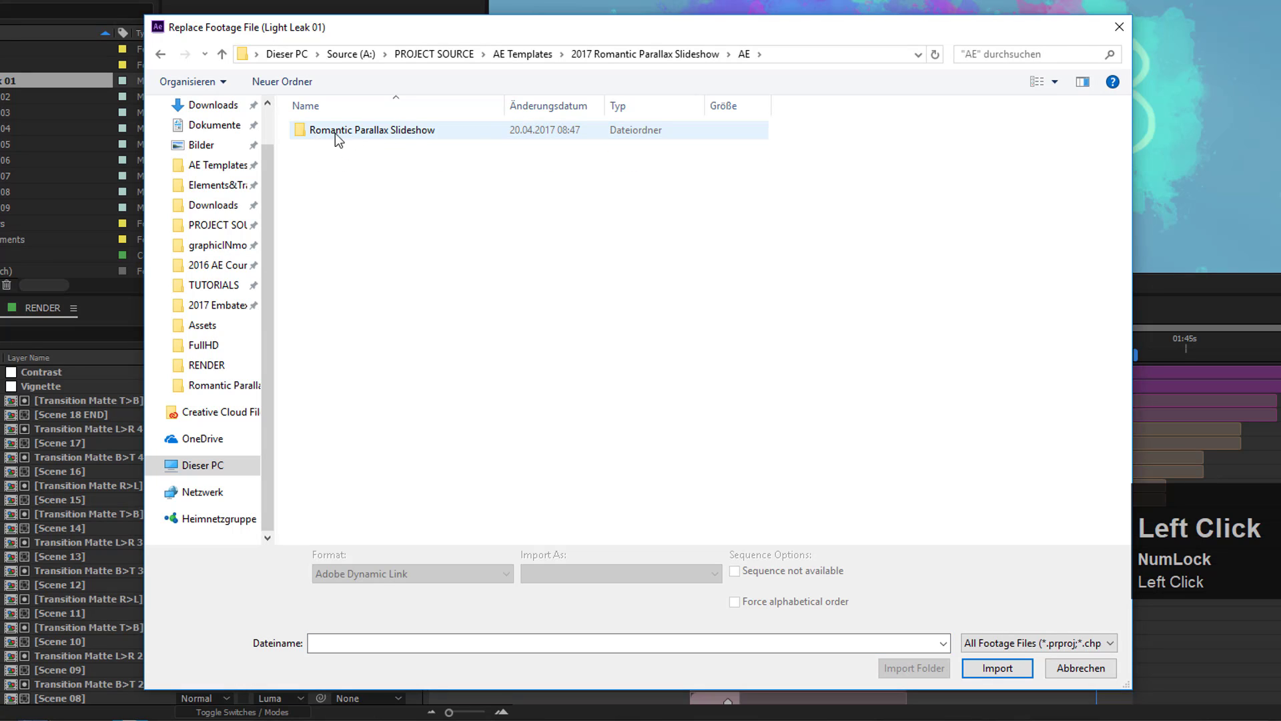
double_click(386, 130)
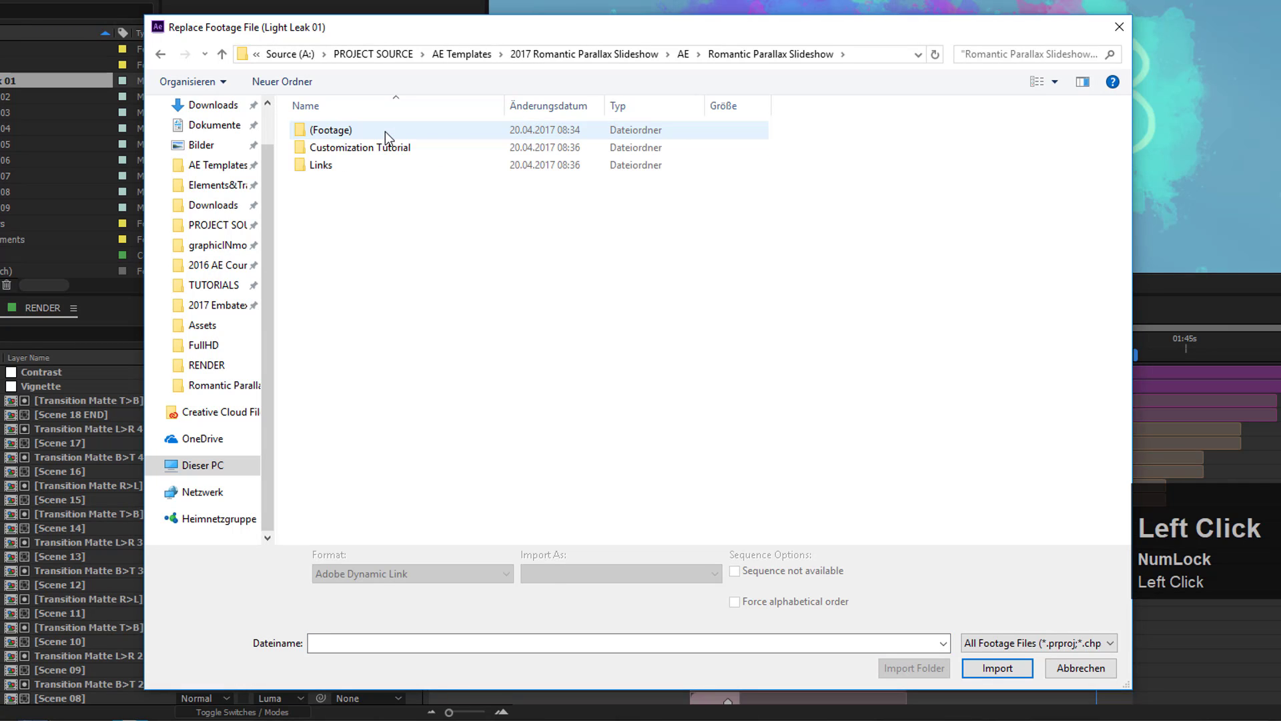
double_click(327, 132)
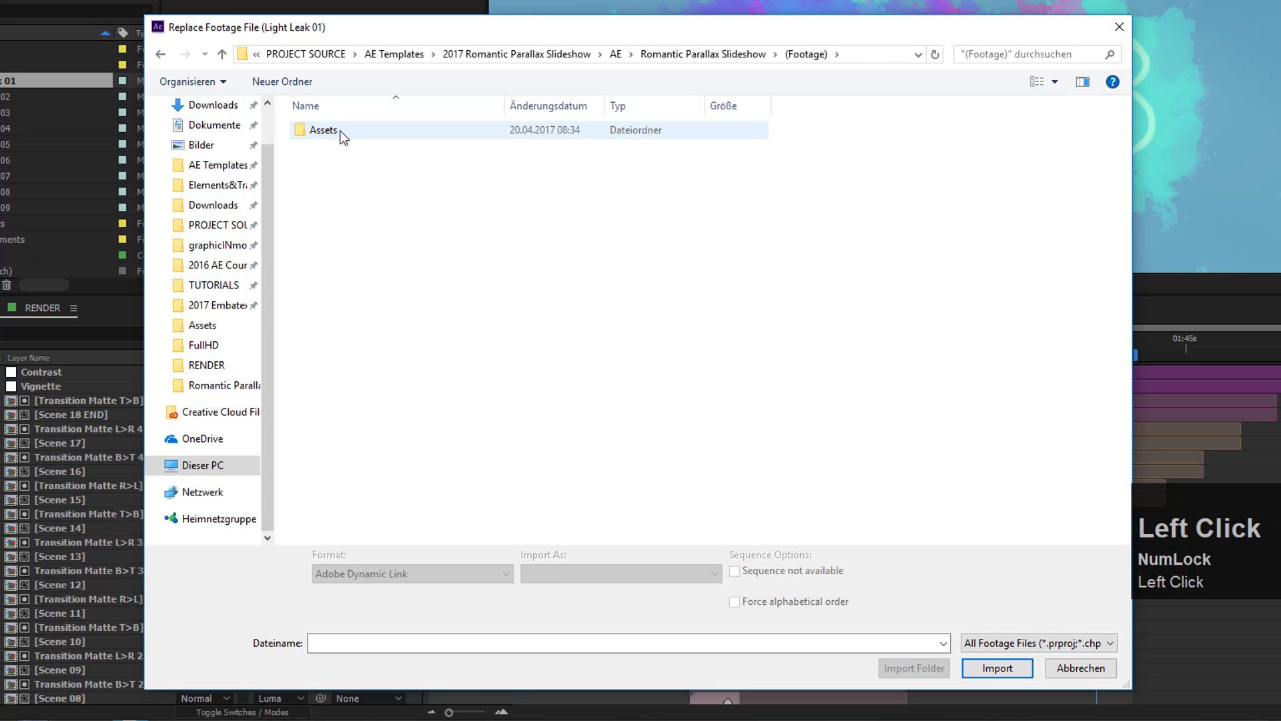
double_click(327, 130)
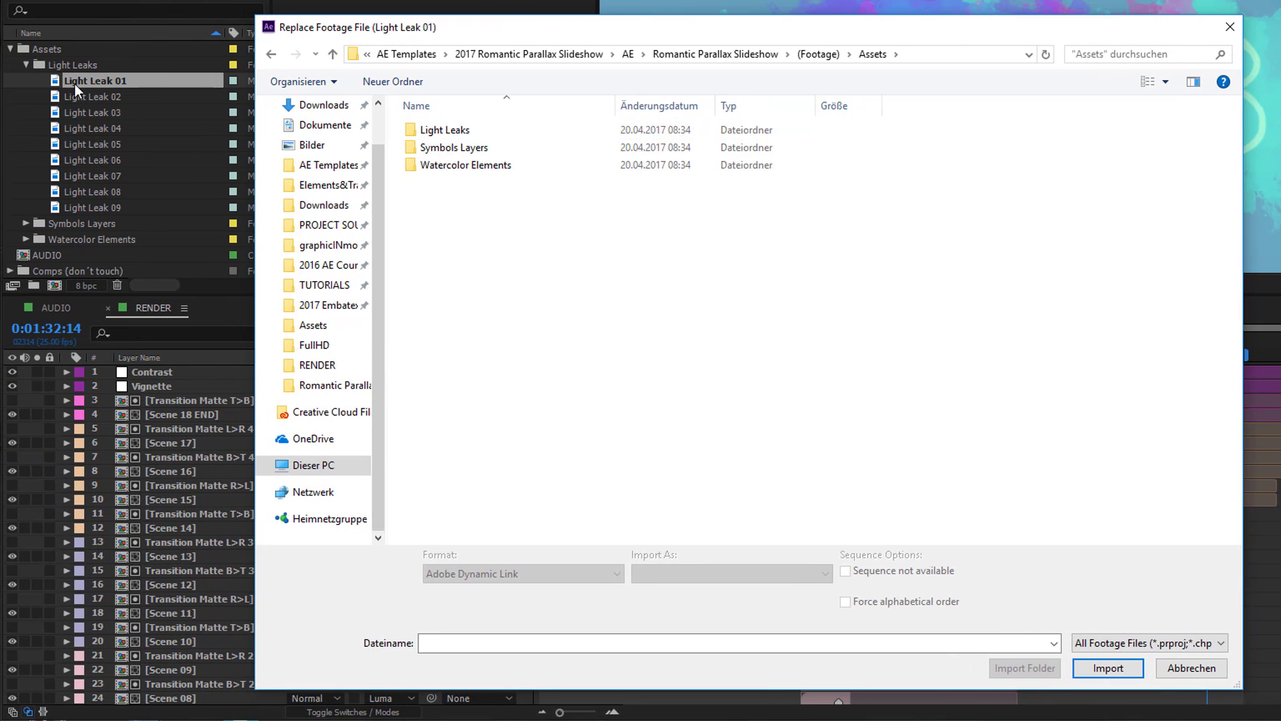
double_click(437, 132)
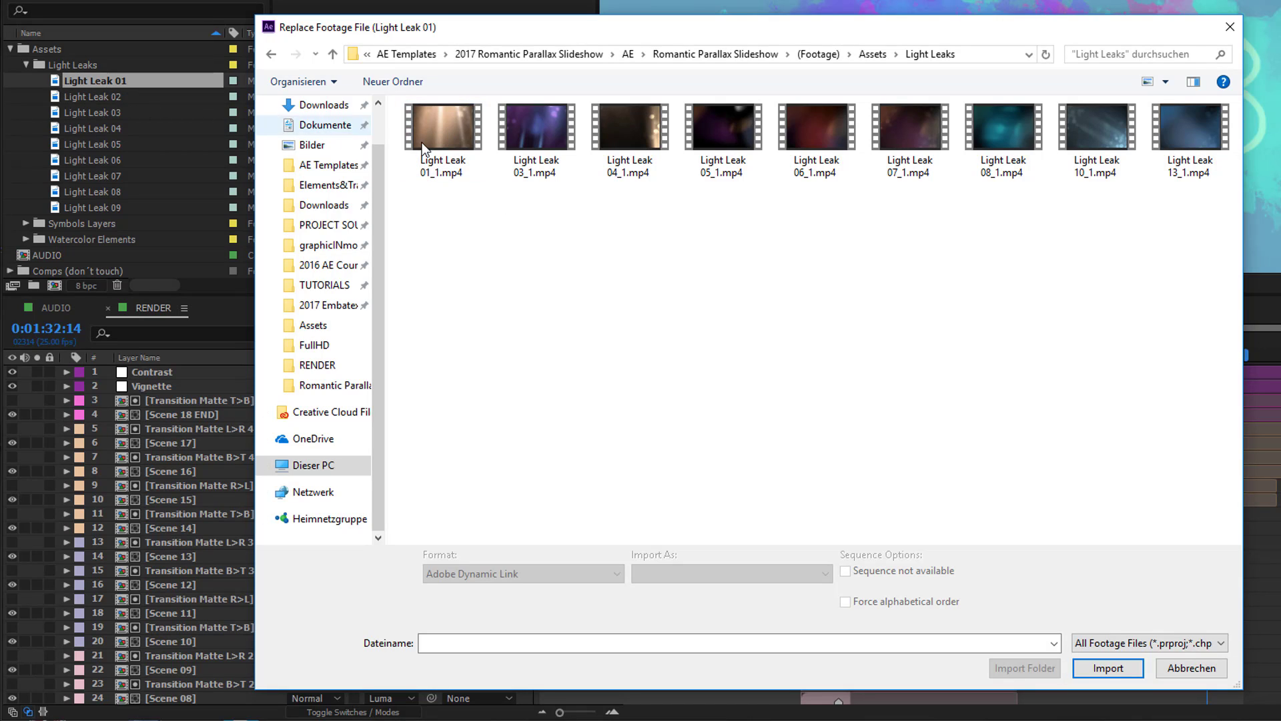
click(435, 119)
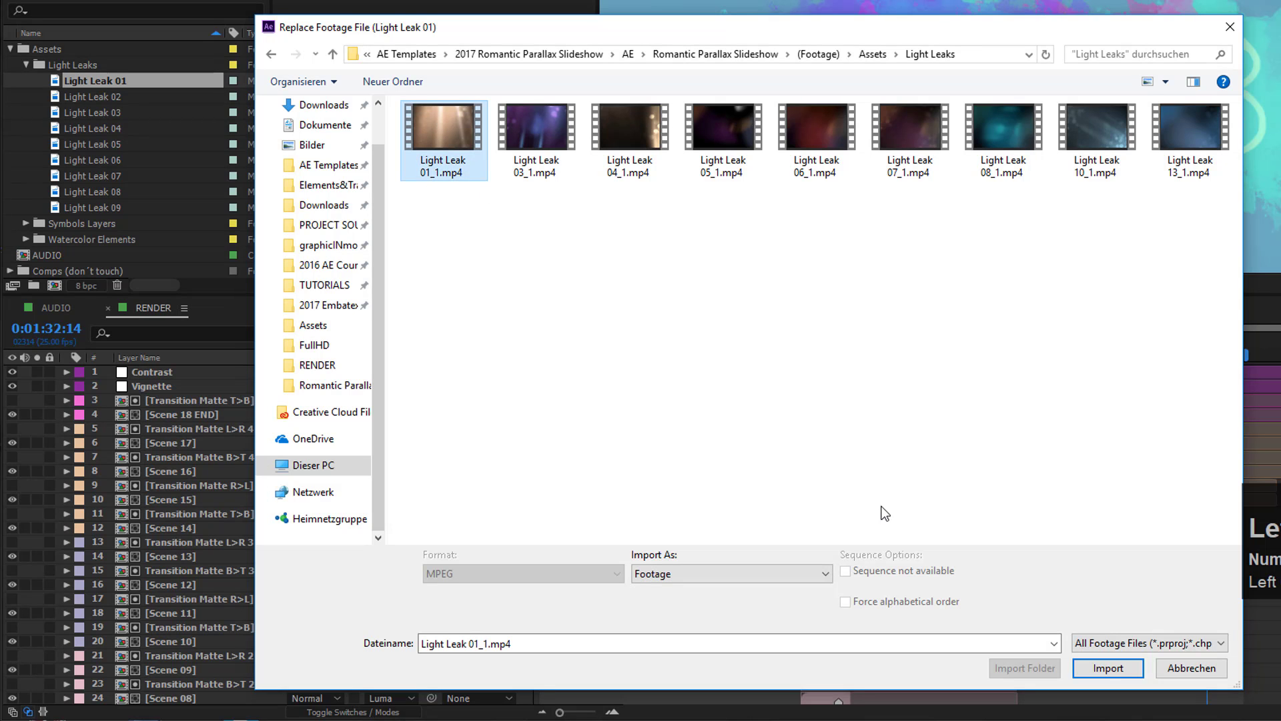
click(1106, 667)
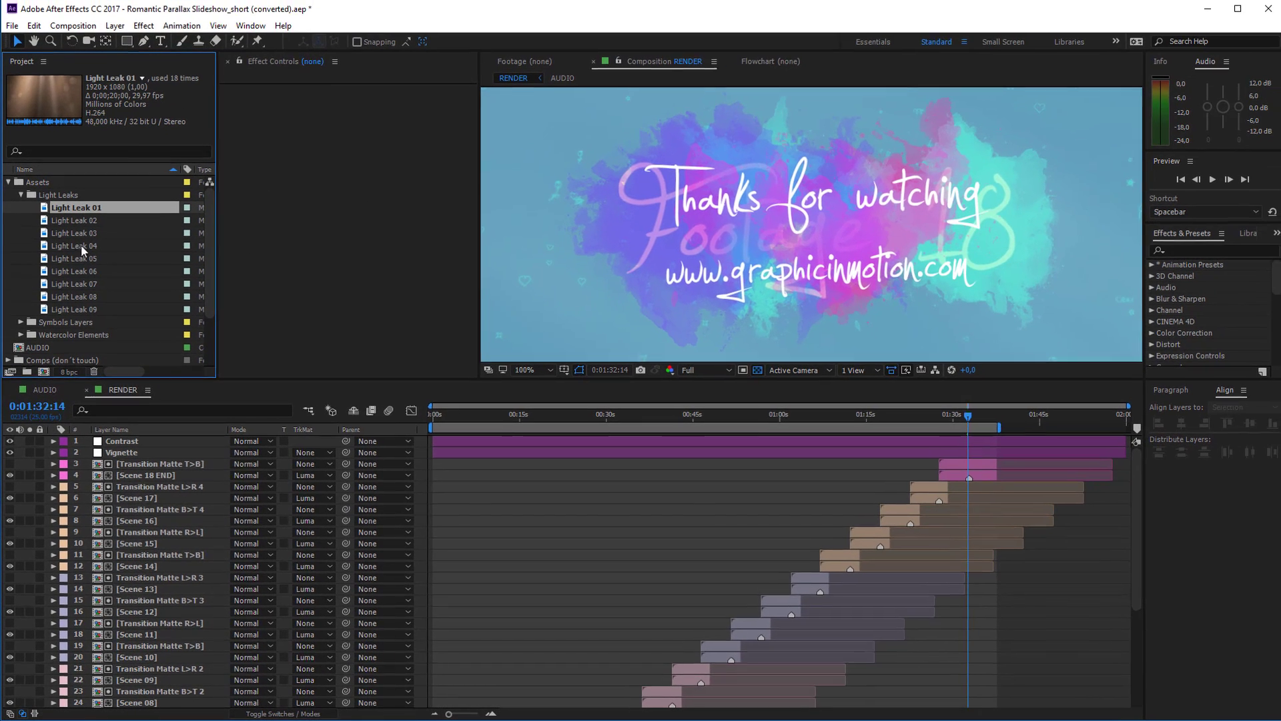
click(21, 196)
click(8, 184)
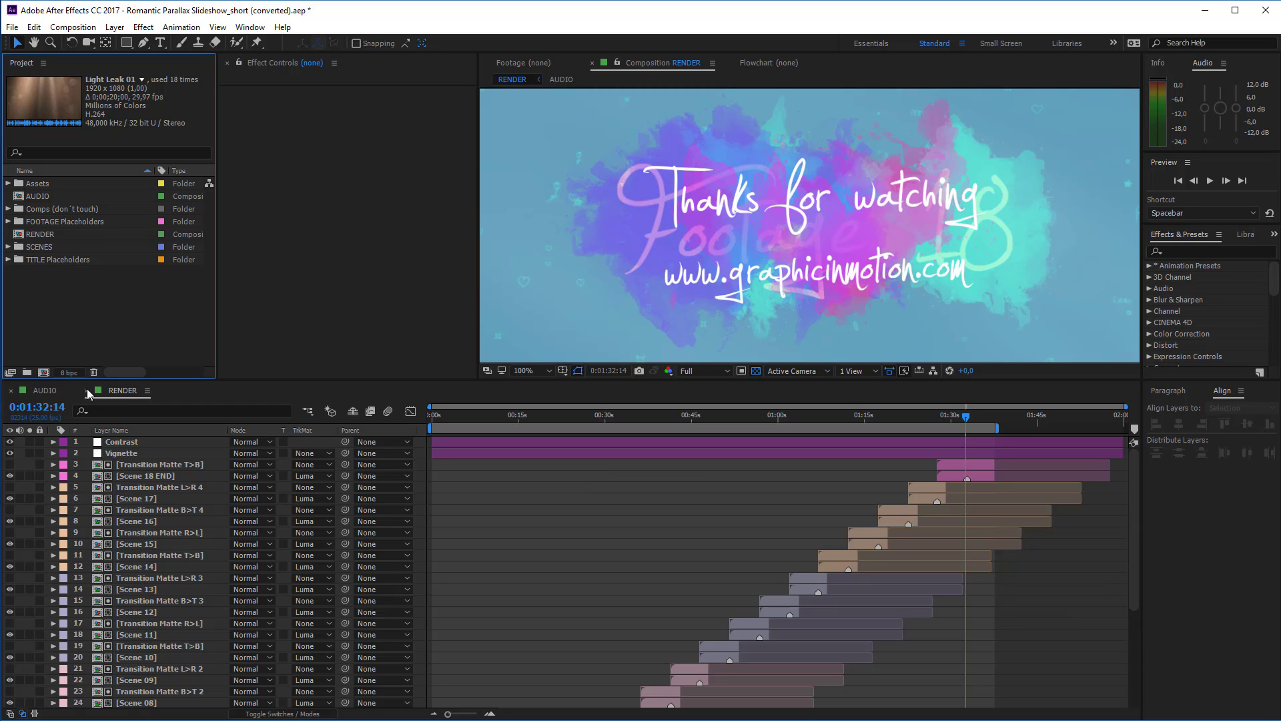
View the AUDIO composition, return to RENDER to review its scene layers, and preview the frame at 0:00:08:08
click(44, 390)
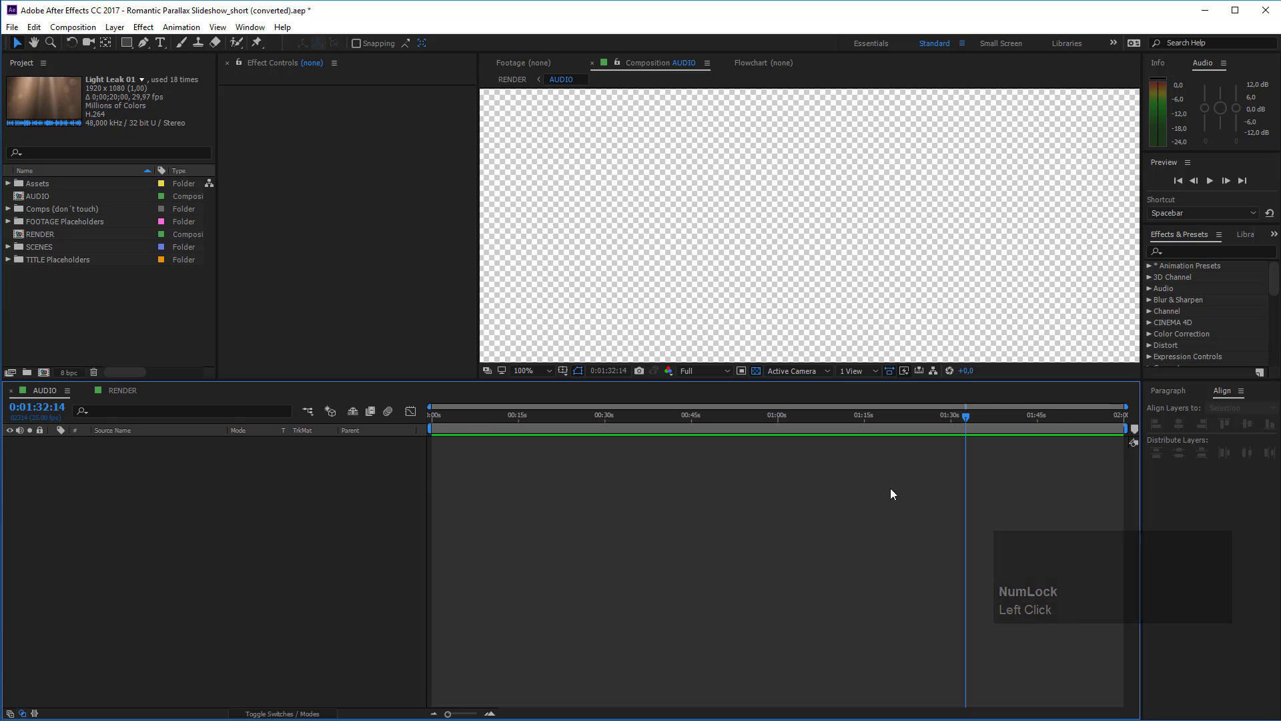
click(113, 390)
drag(559, 385, 563, 296)
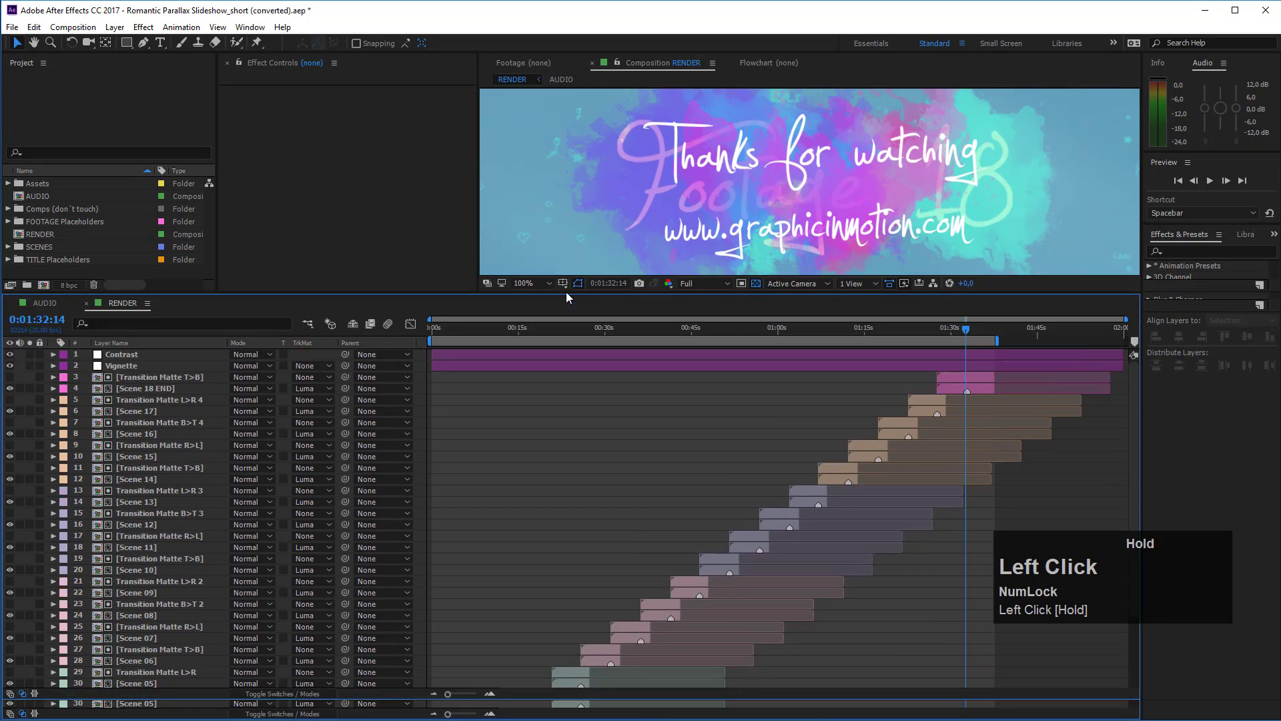
scroll(610, 471, down, 2)
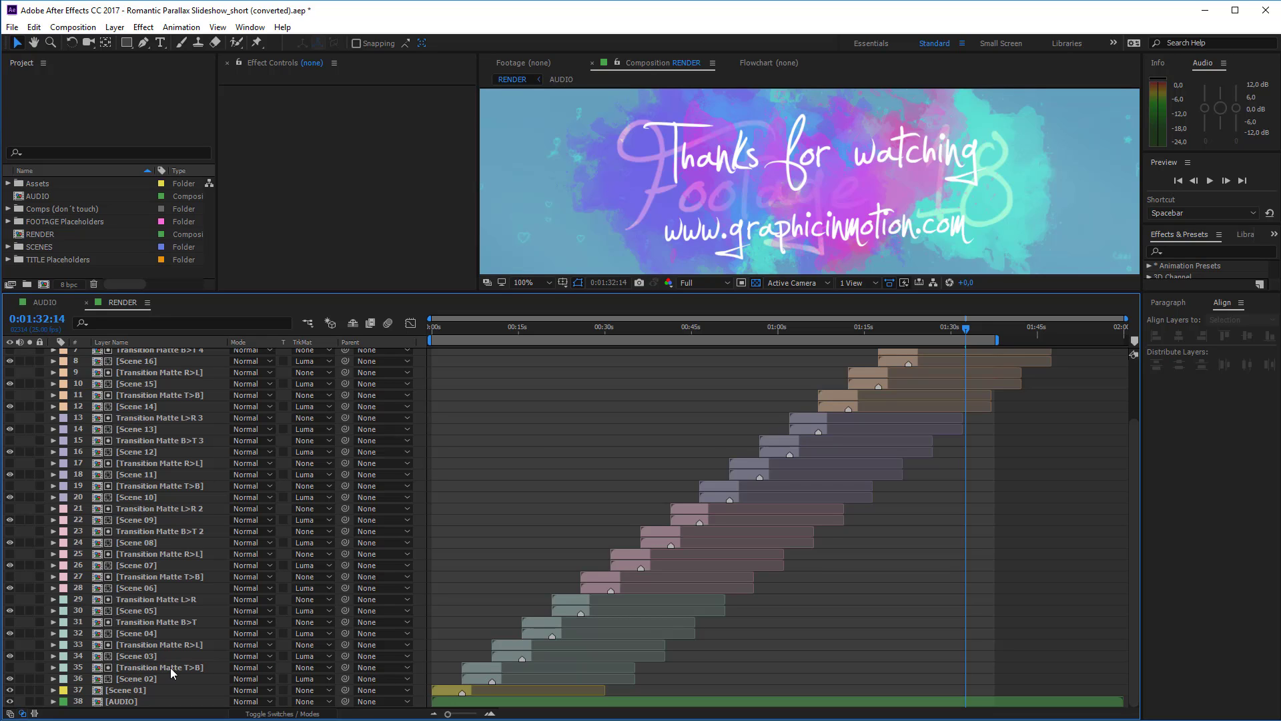
click(479, 327)
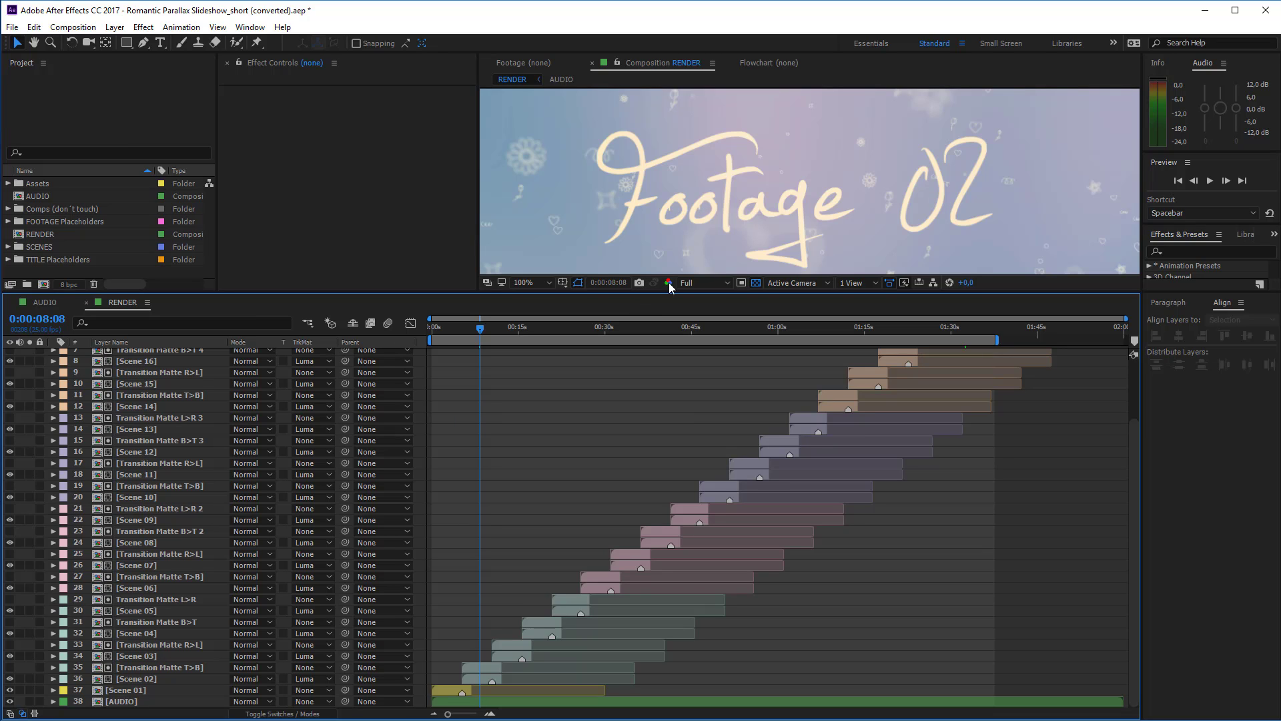
drag(567, 291, 570, 447)
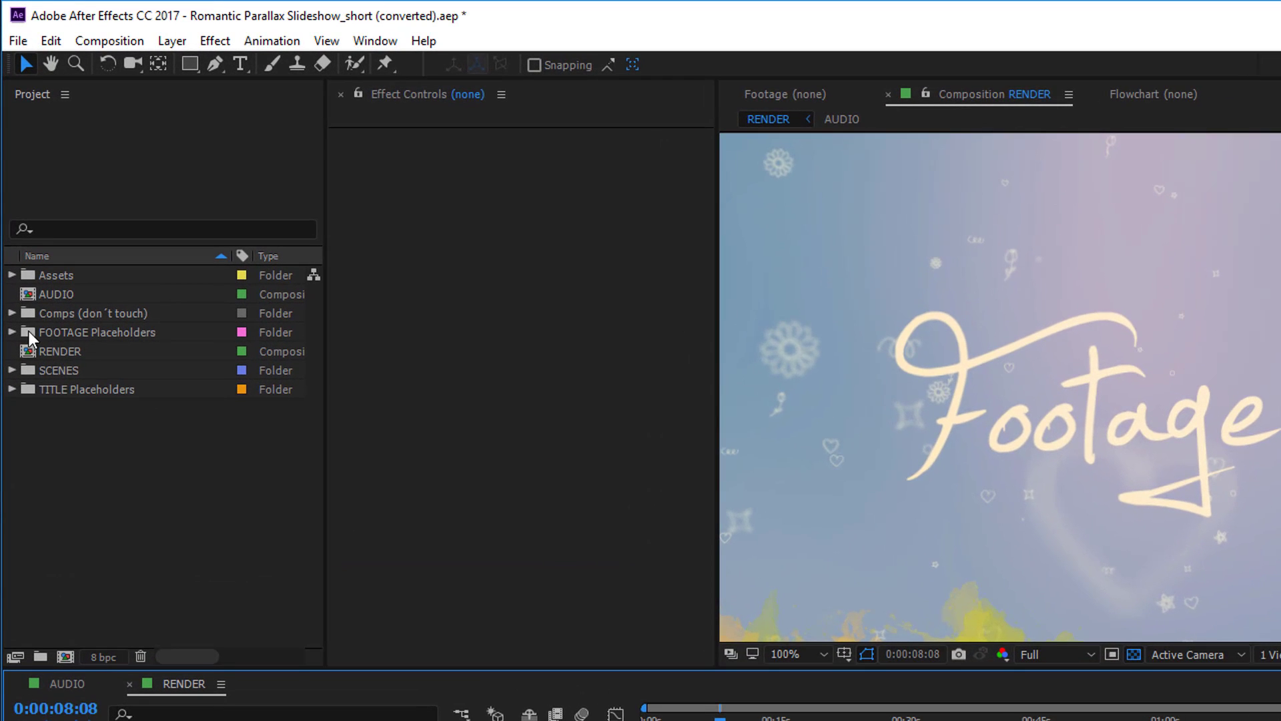
Open the FOOTAGE 02 composition from the FOOTAGE Placeholders folder
click(34, 333)
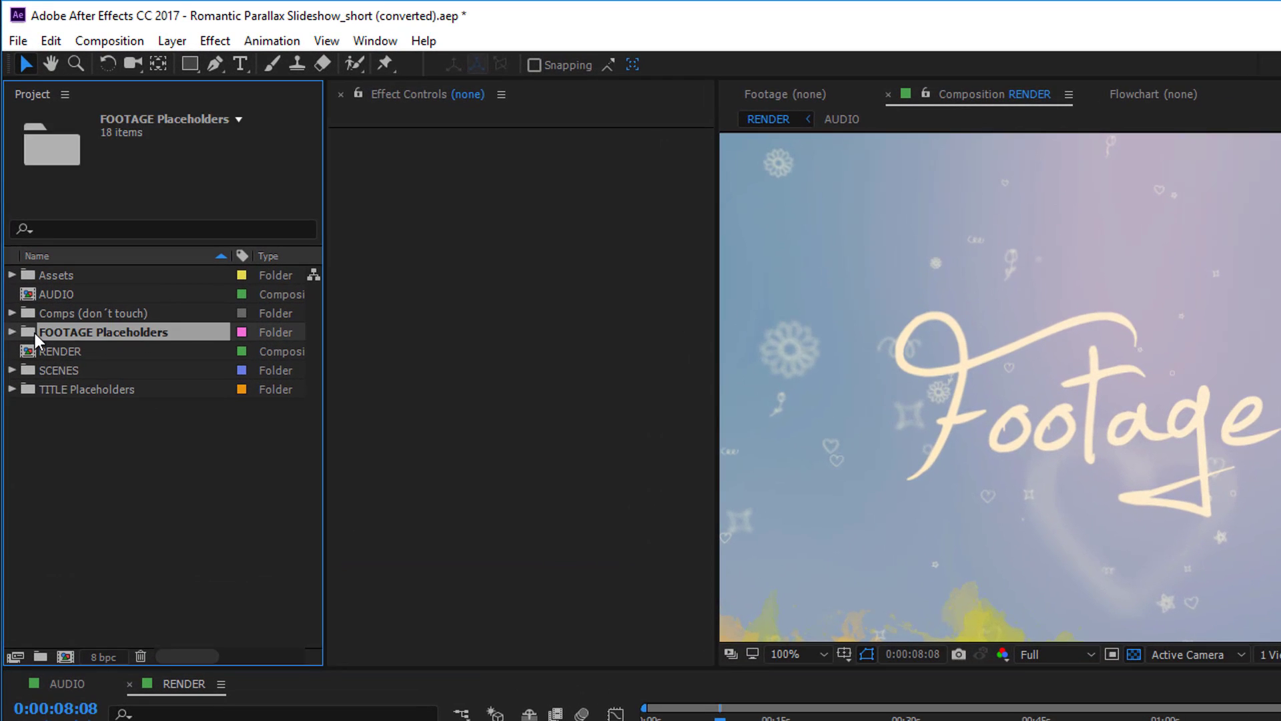
click(13, 332)
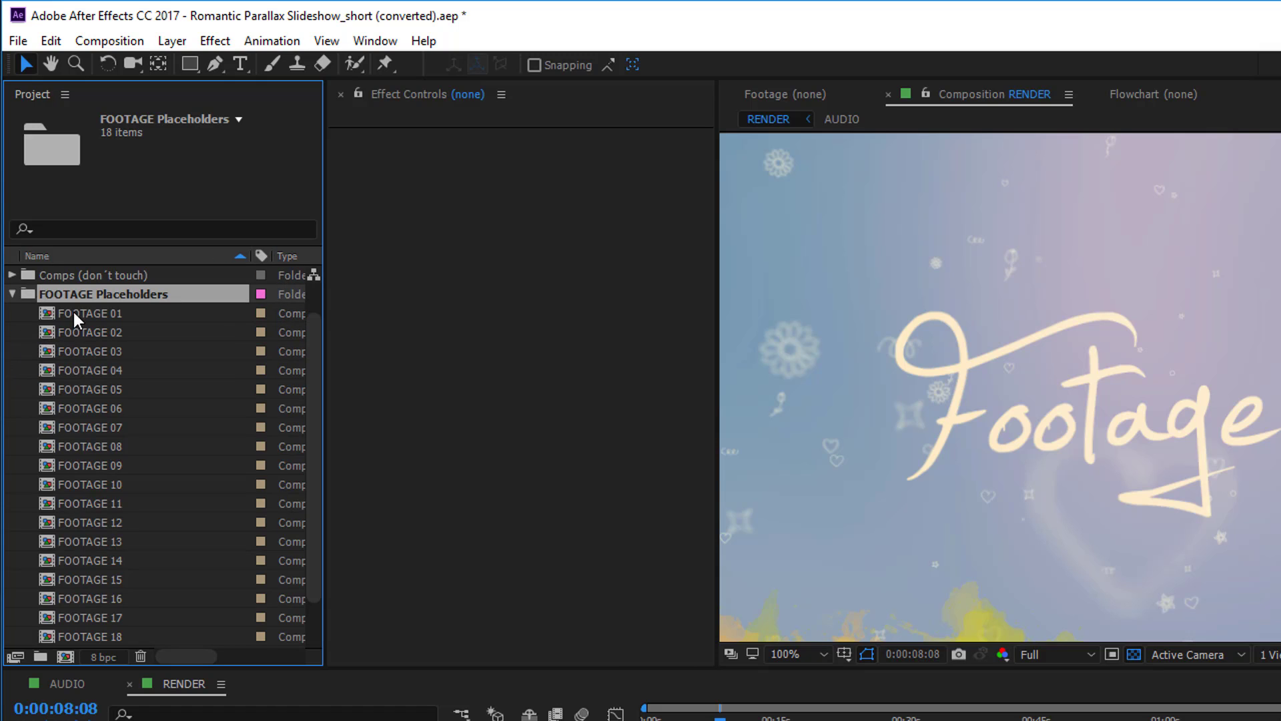
scroll(90, 414, down, 1)
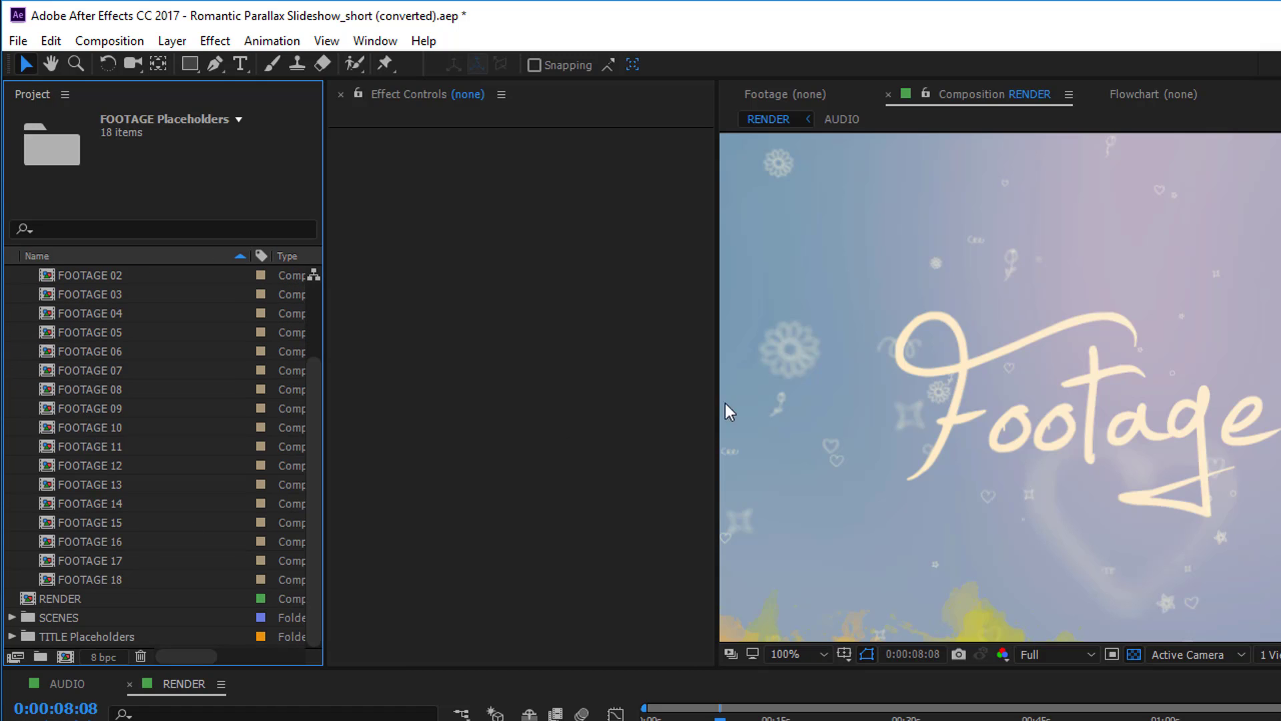
scroll(172, 424, up, 2)
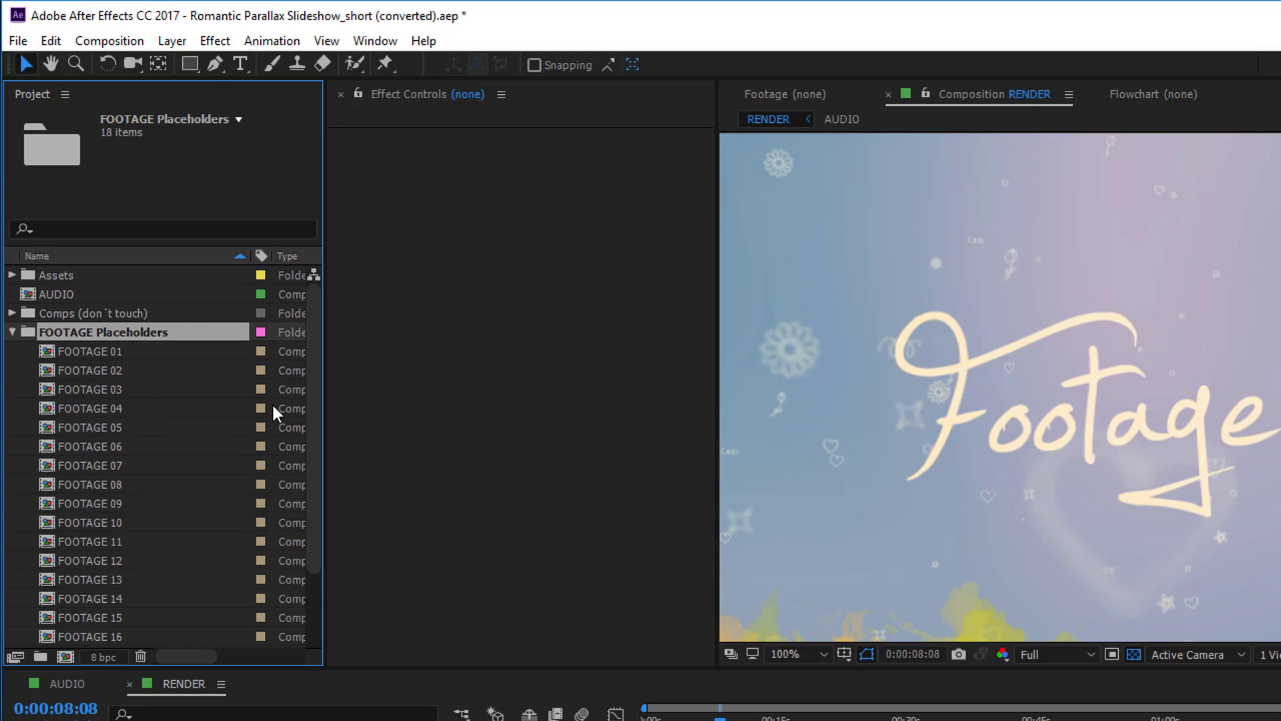
click(87, 371)
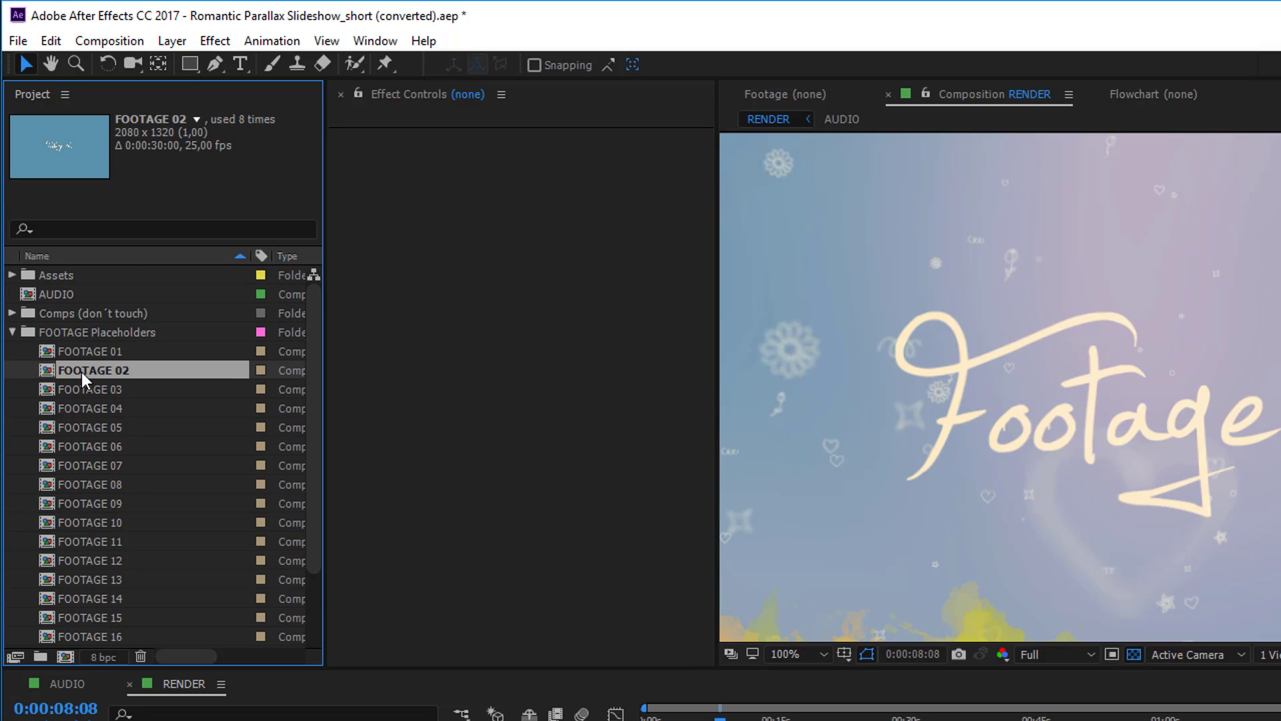
double_click(81, 371)
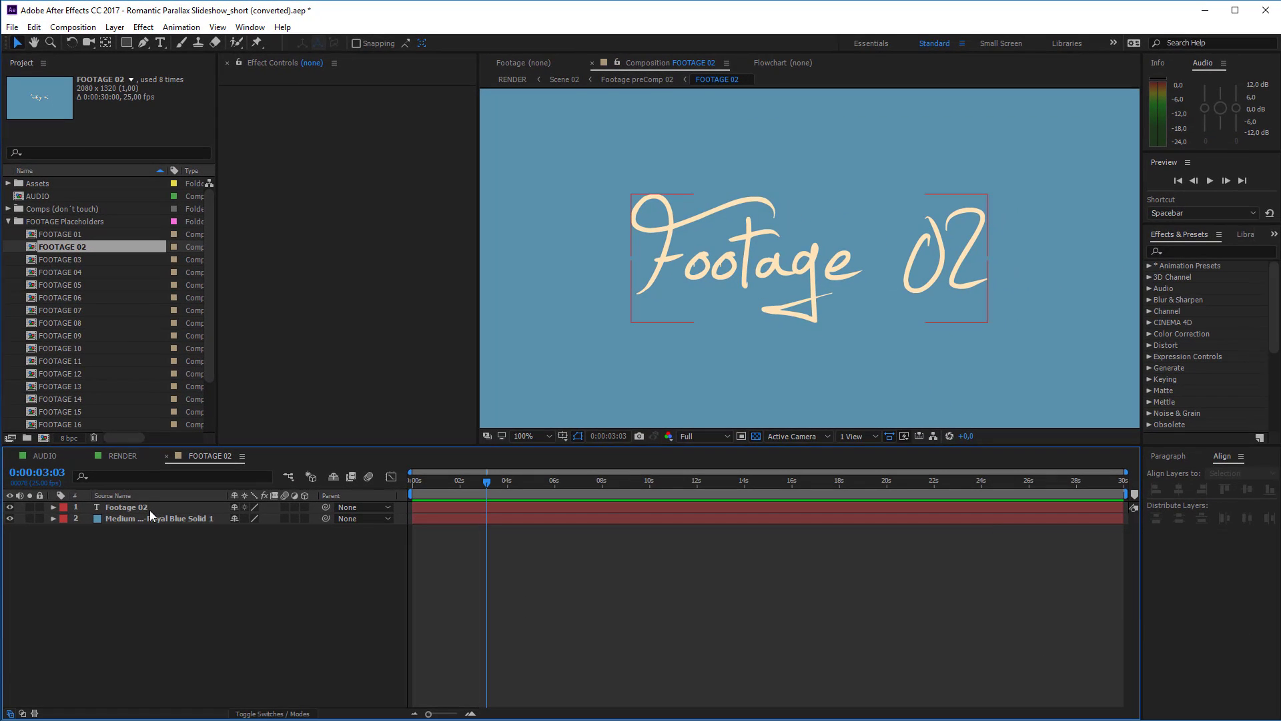
Import StockSnap_9HMMIDZ33A.jpg from the 2017 Romantic Parallax Slideshow > Assets folder
click(12, 27)
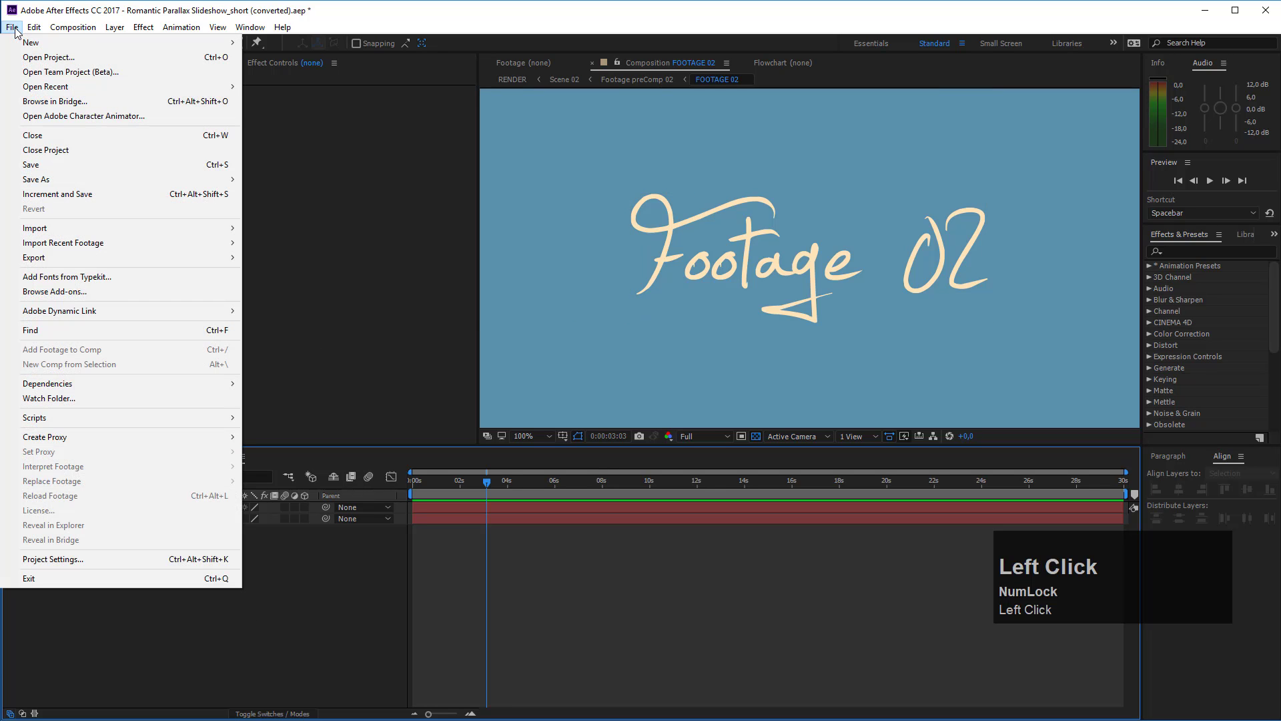
click(86, 228)
click(288, 230)
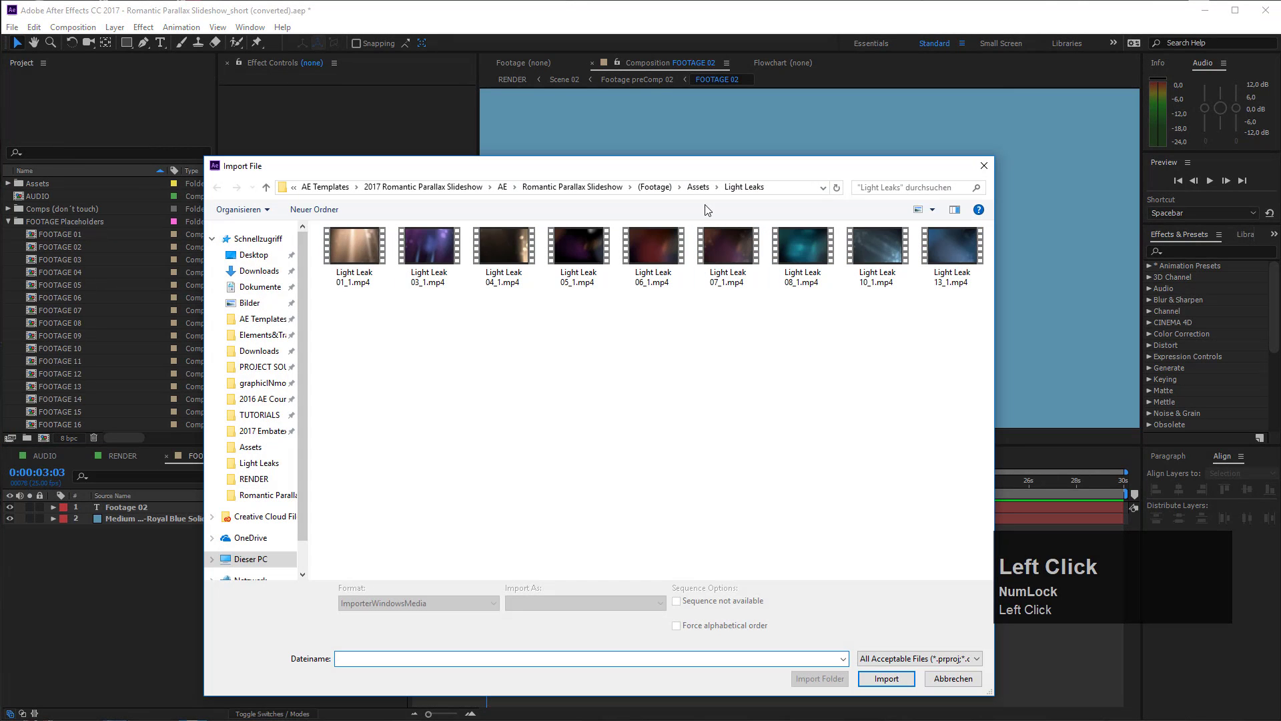
click(699, 187)
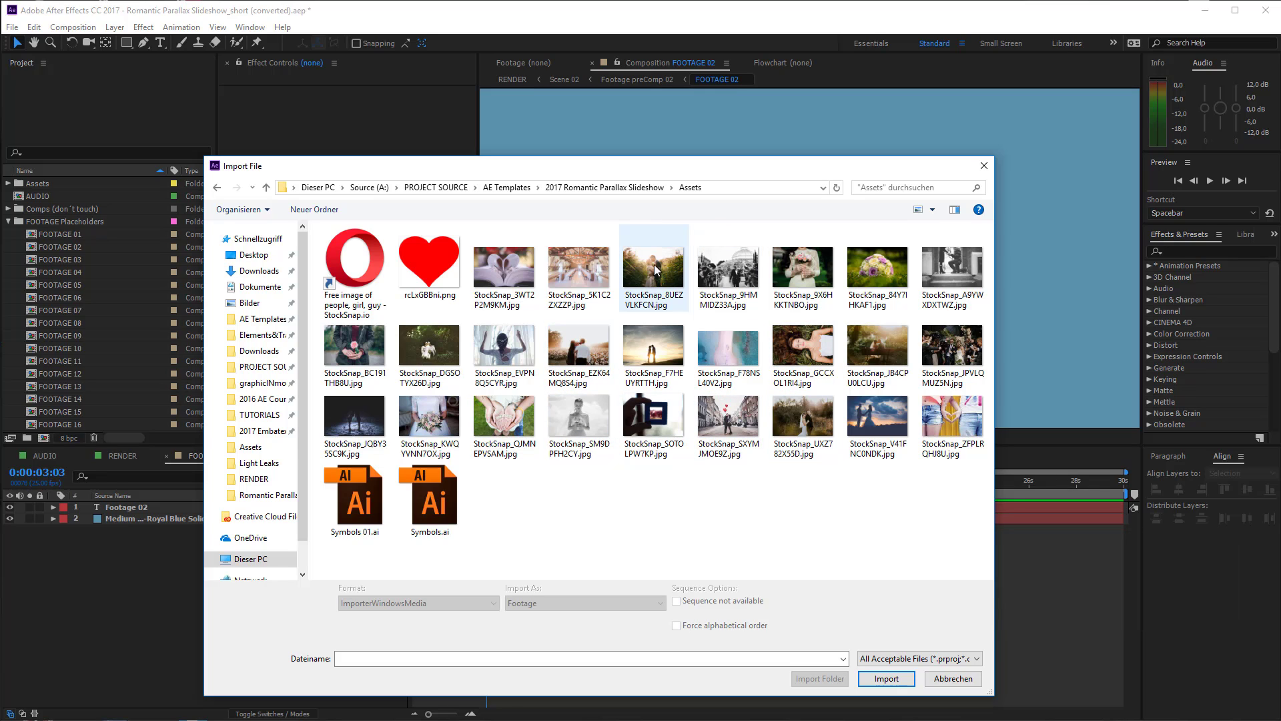
click(727, 267)
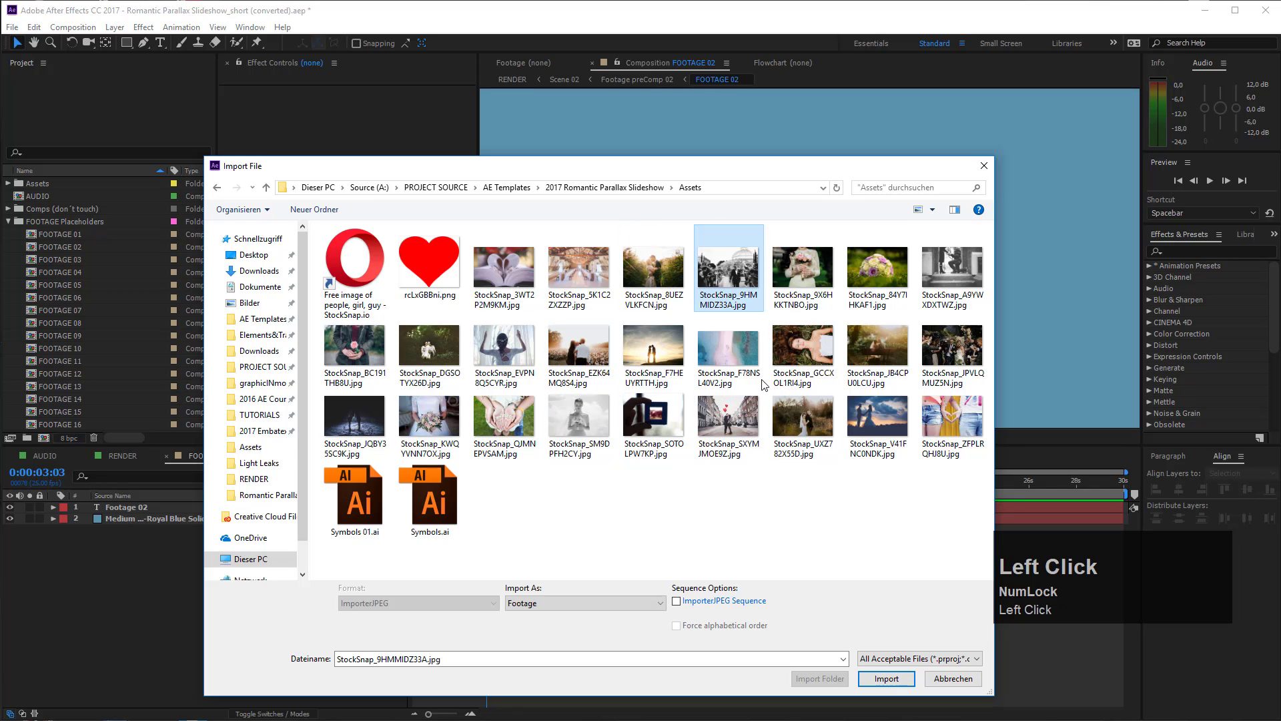
click(885, 679)
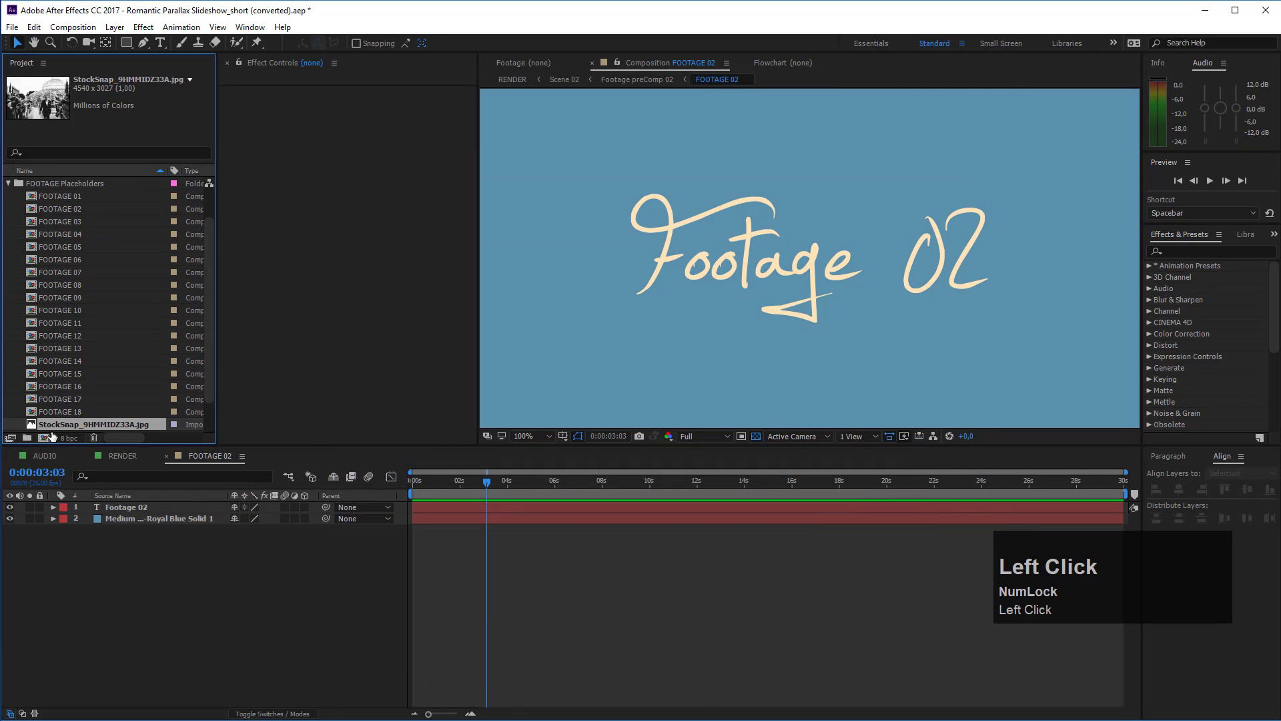
Place StockSnap_9HMMIDZ33A.jpg as the top layer of FOOTAGE 02 and set its scale to 46% to fit the frame
drag(71, 424, 104, 502)
scroll(794, 322, down, 2)
scroll(793, 322, down, 4)
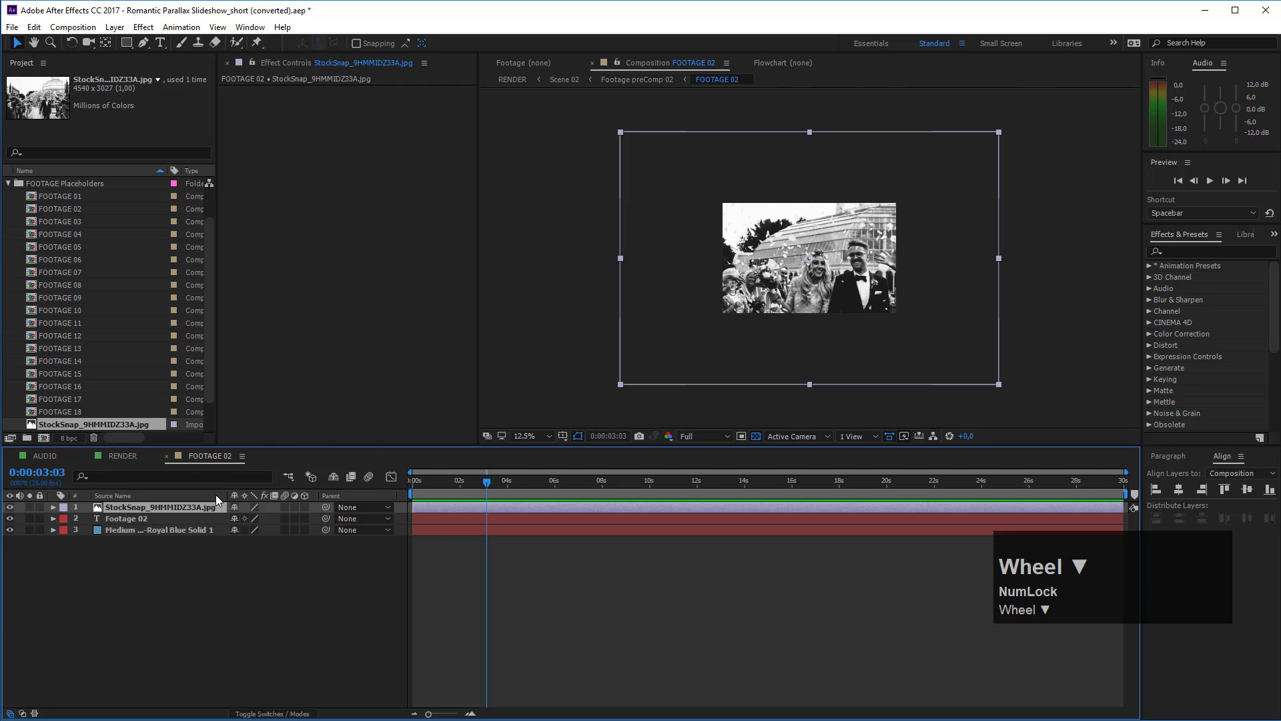
key(s)
drag(250, 519, 241, 527)
scroll(266, 540, up, 1)
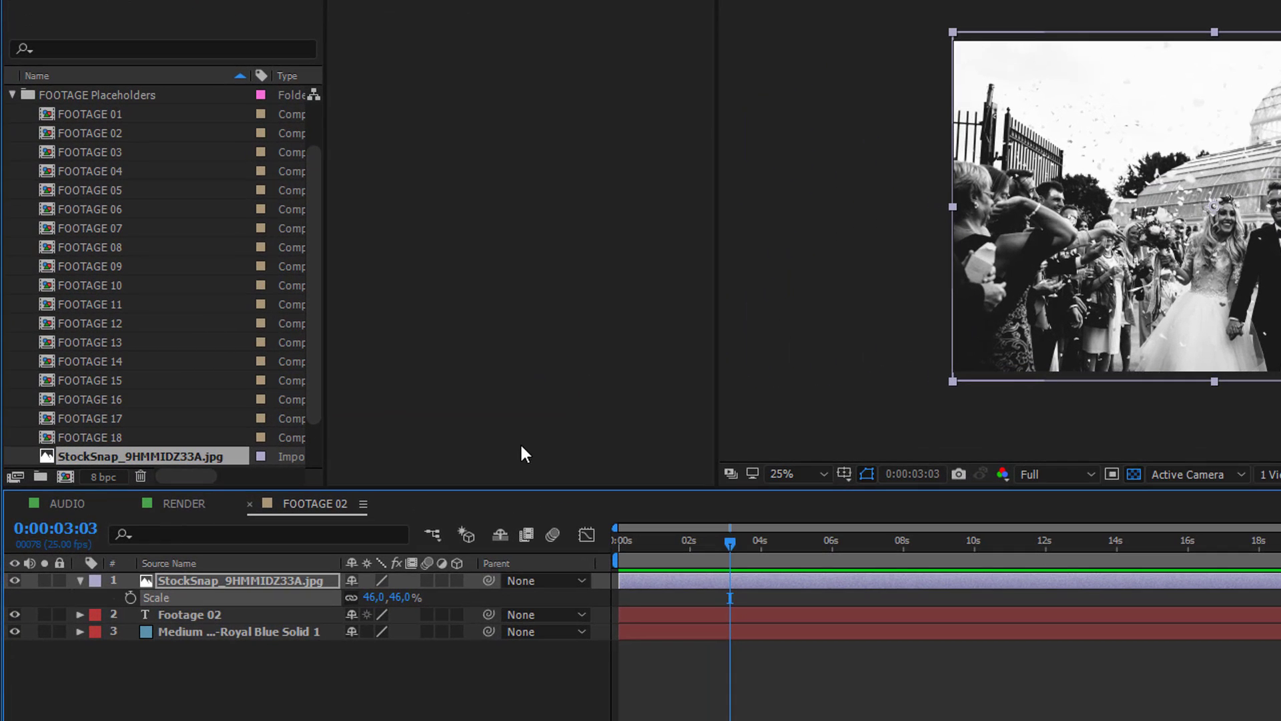
Trace the composition flow up from FOOTAGE 02 through Footage preComp 02 and open Scene 02
click(434, 538)
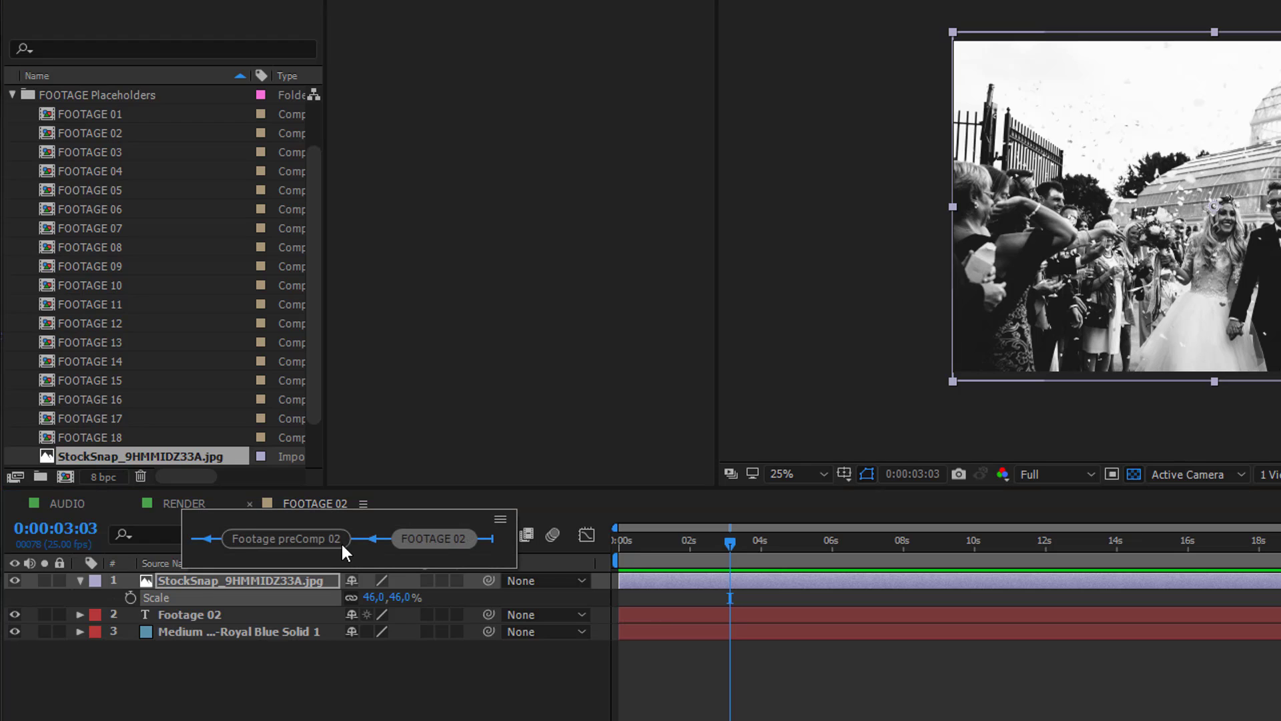
click(208, 539)
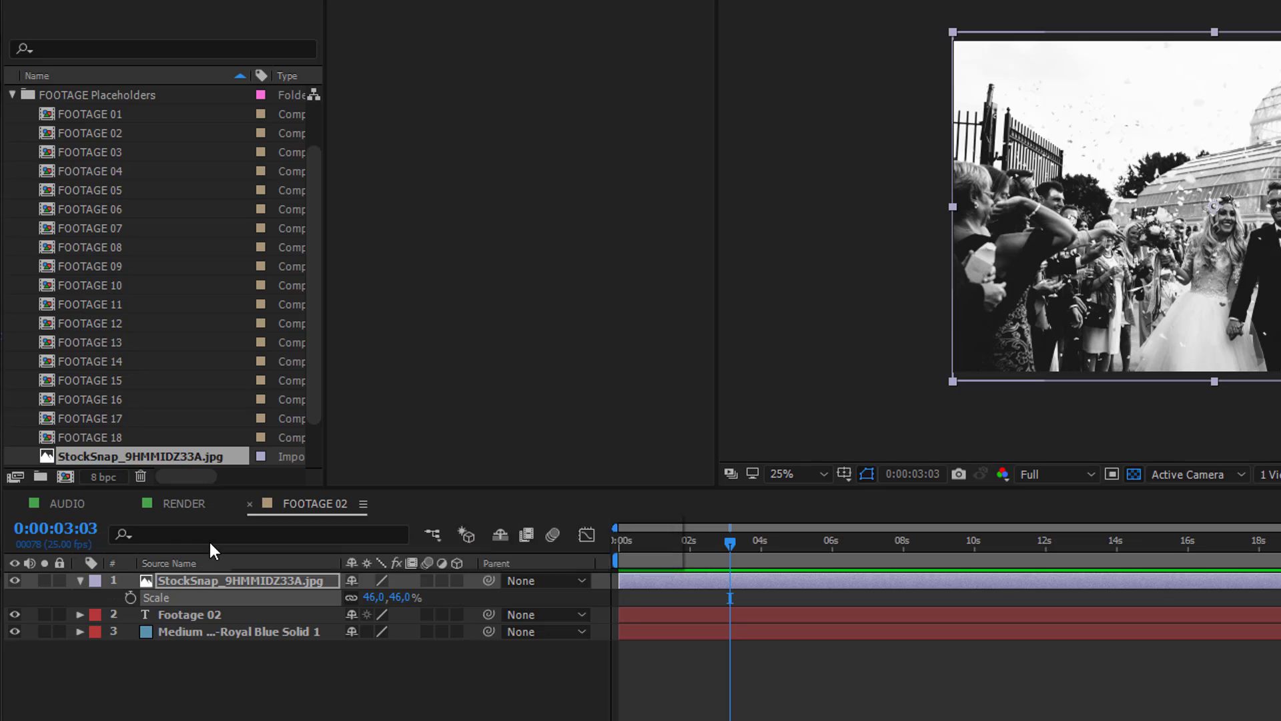
click(291, 539)
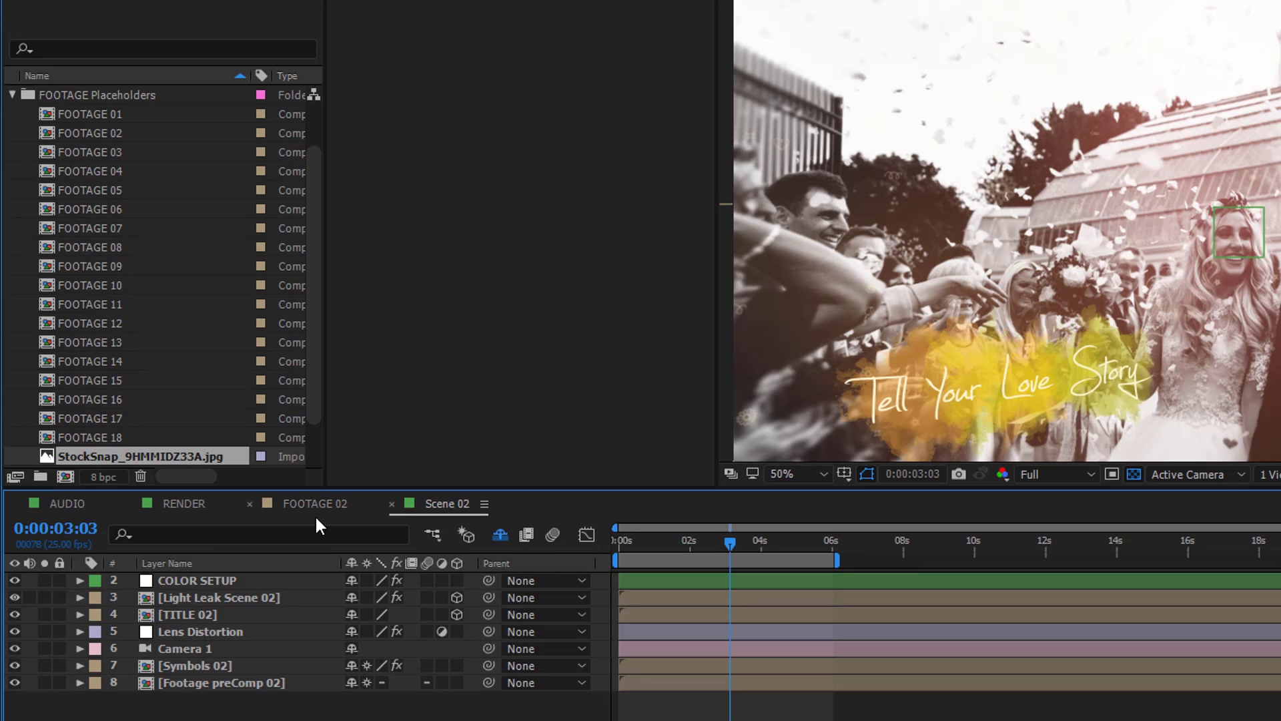
Return to the RENDER composition, locate the Scene 02 layer near the end of the layer stack and open it
click(185, 503)
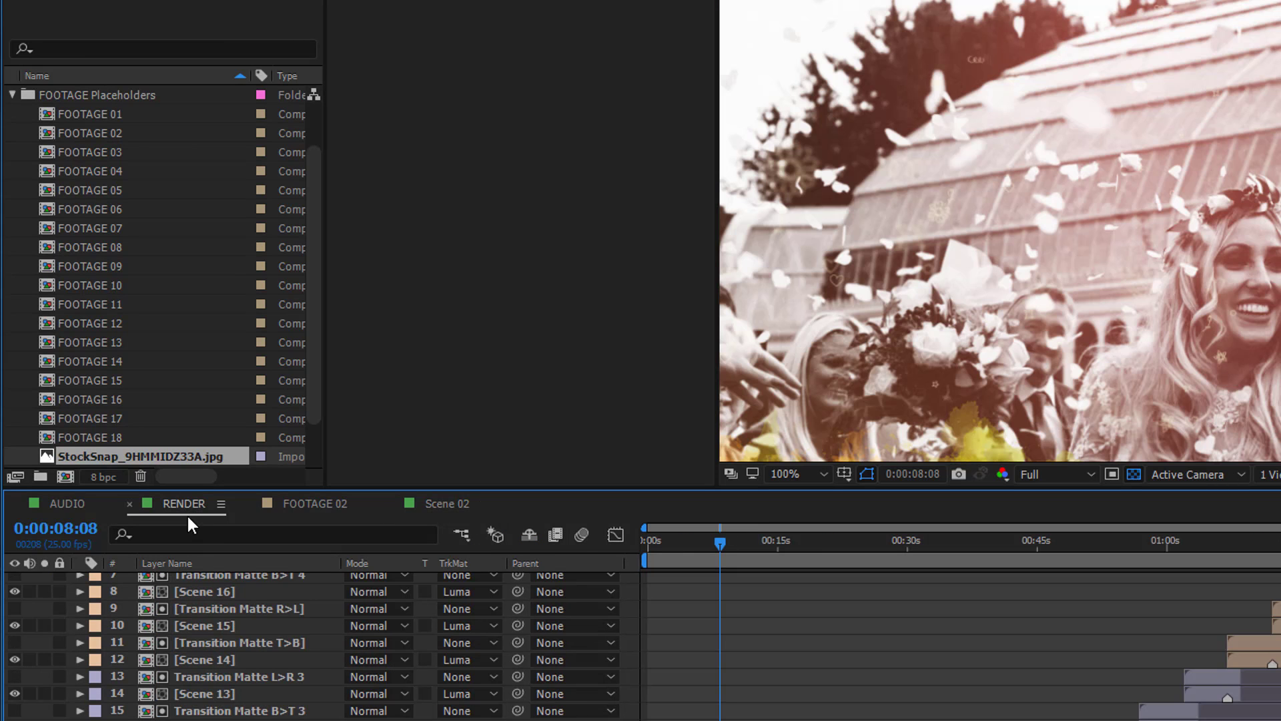
scroll(233, 600, down, 4)
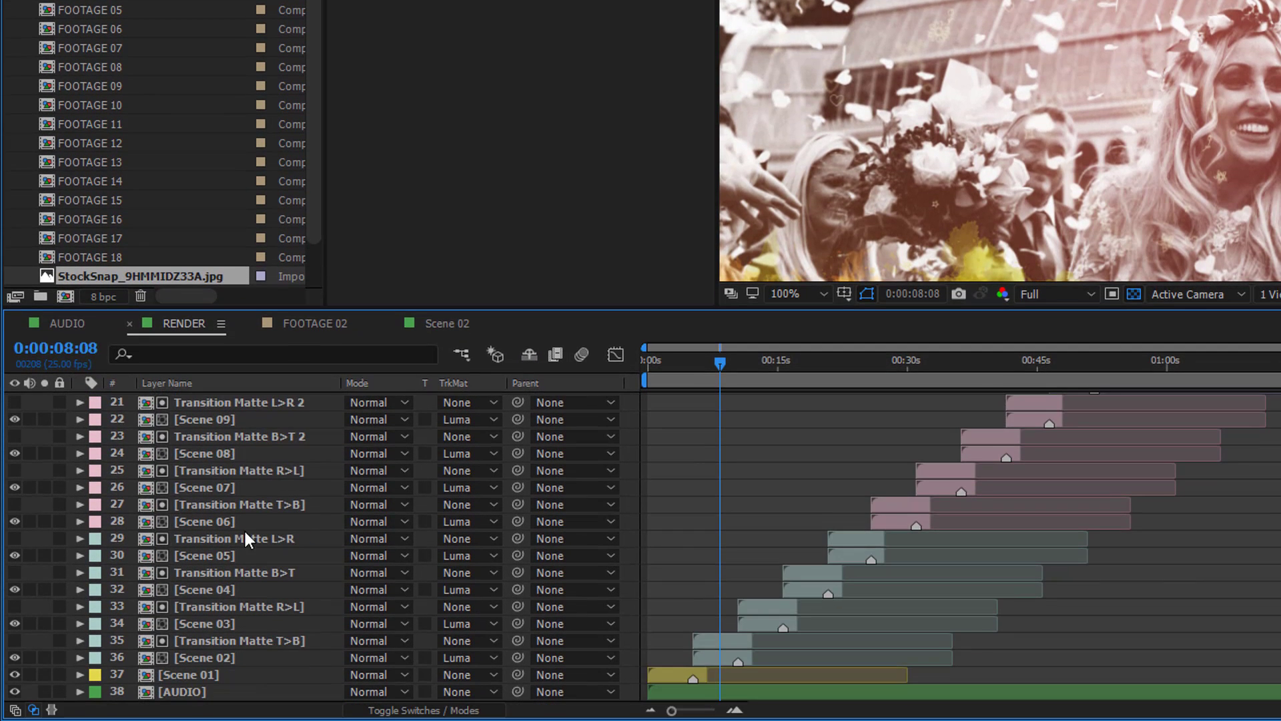
click(206, 658)
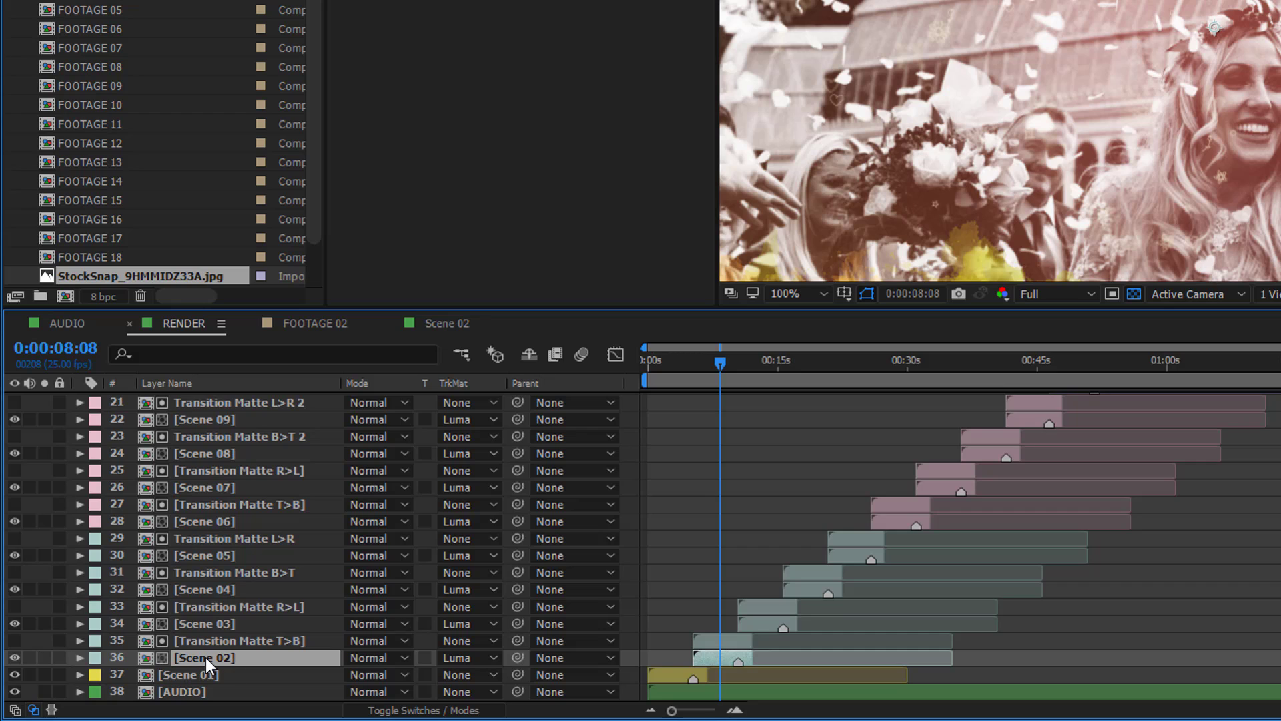
double_click(206, 658)
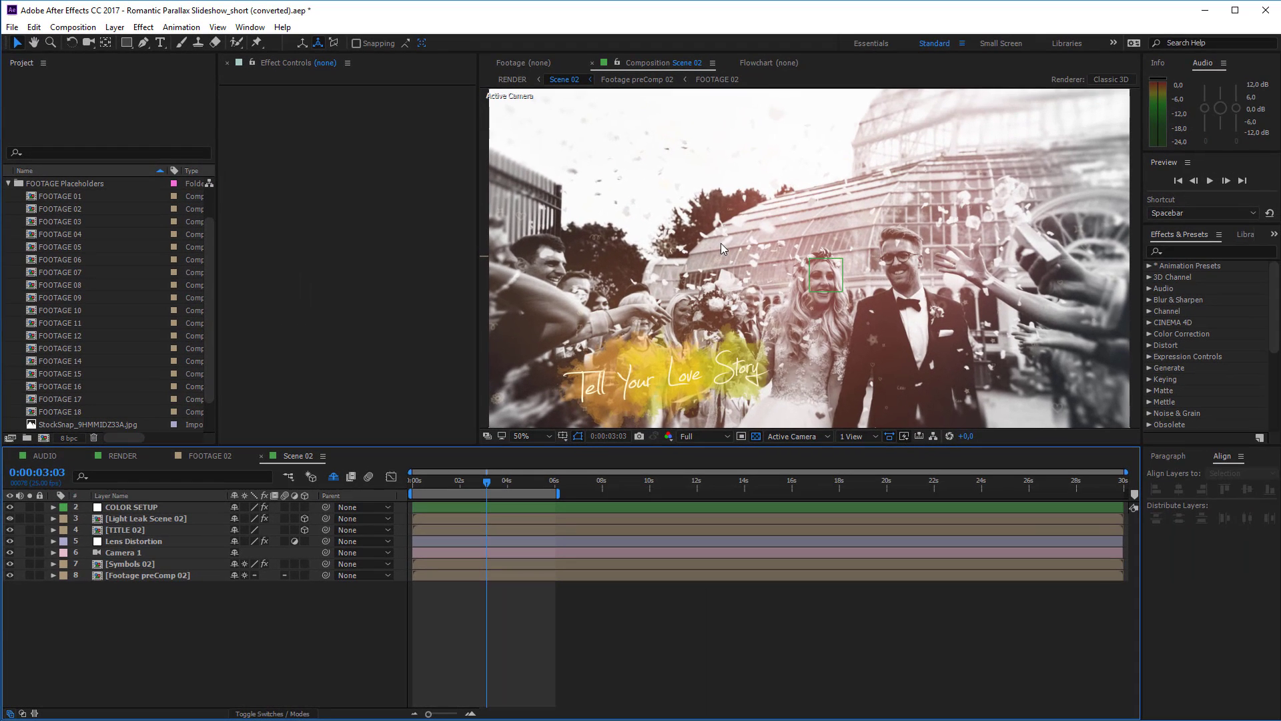
Preview Scene 02 with the new photo at several times between 0:00:01:03 and 0:00:04:14
scroll(806, 266, down, 2)
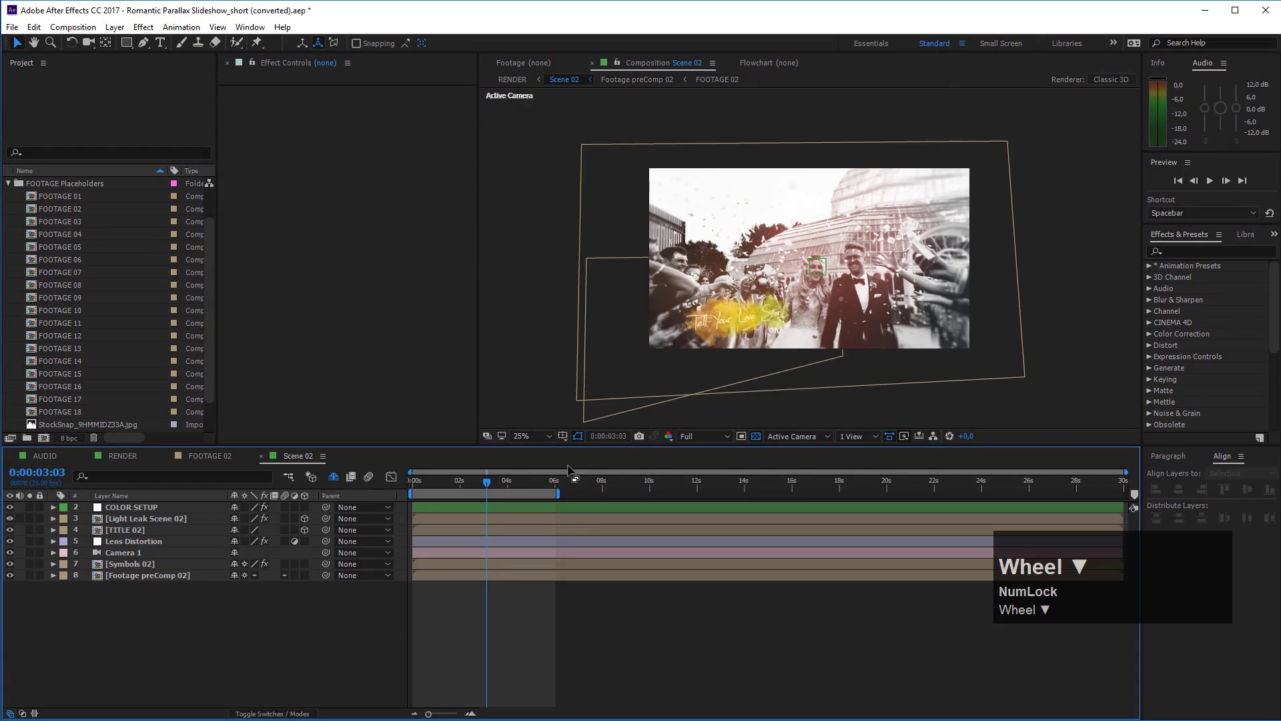
click(477, 486)
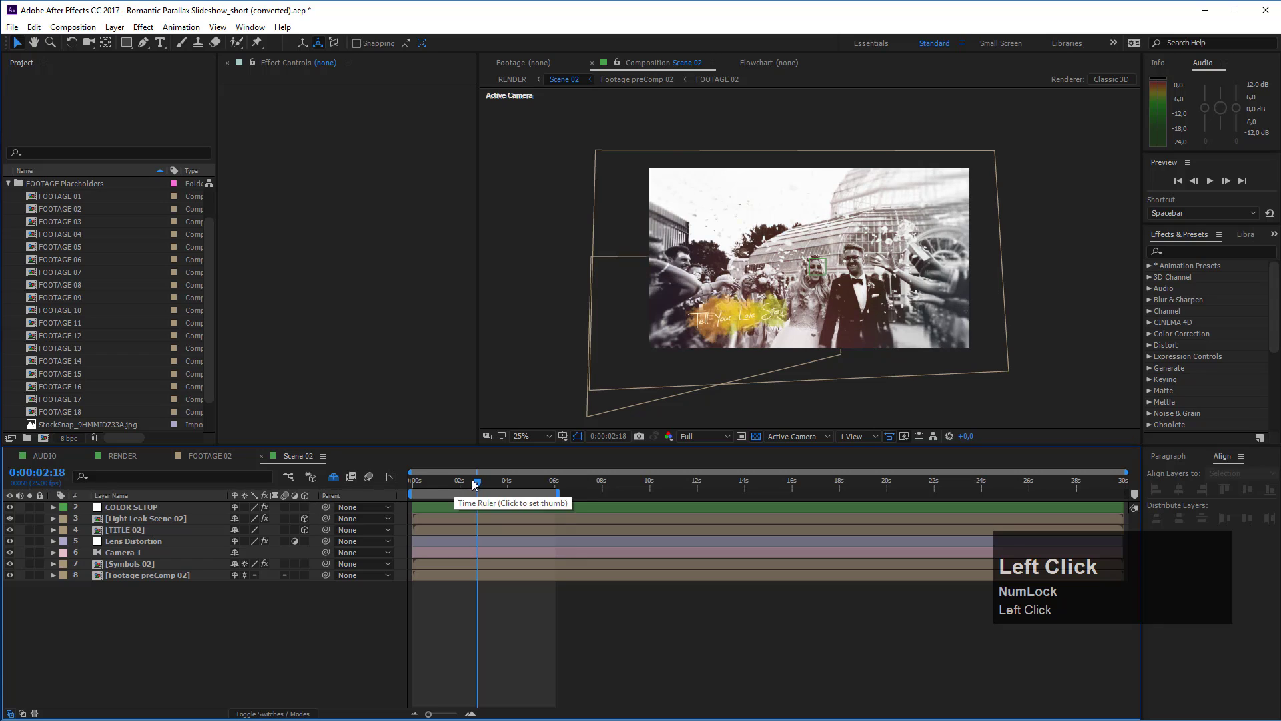
click(467, 485)
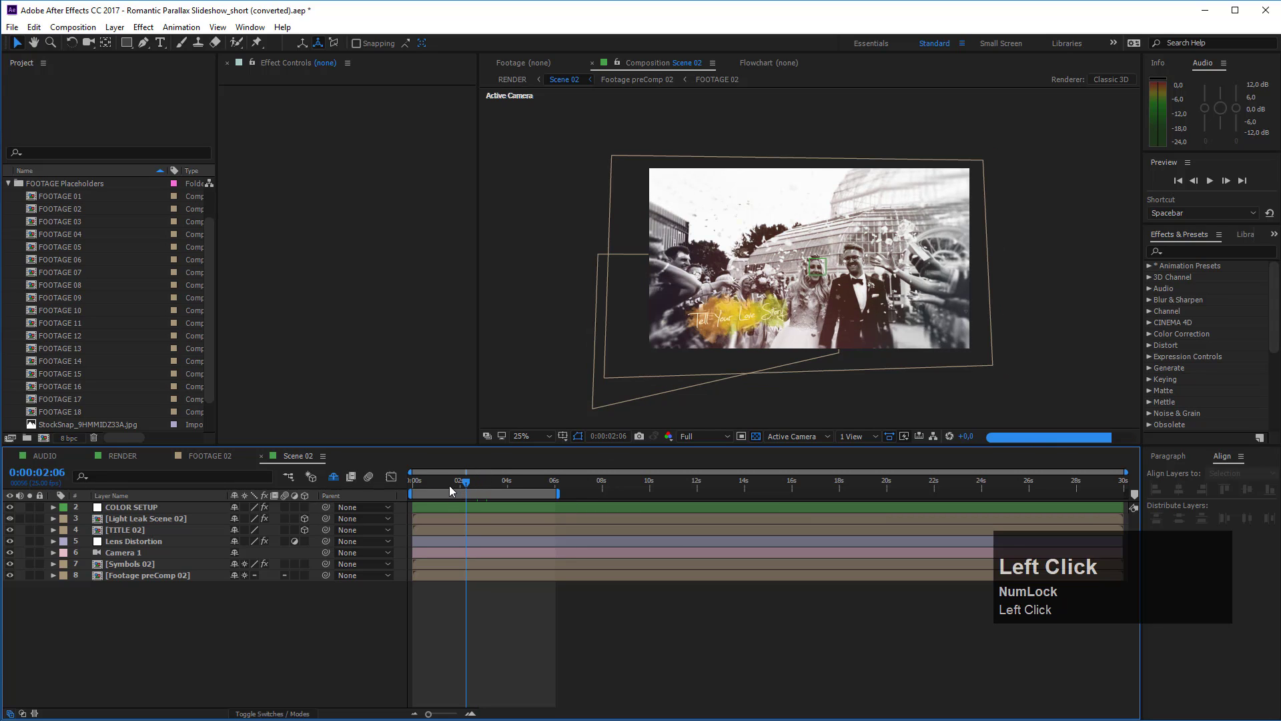
click(440, 486)
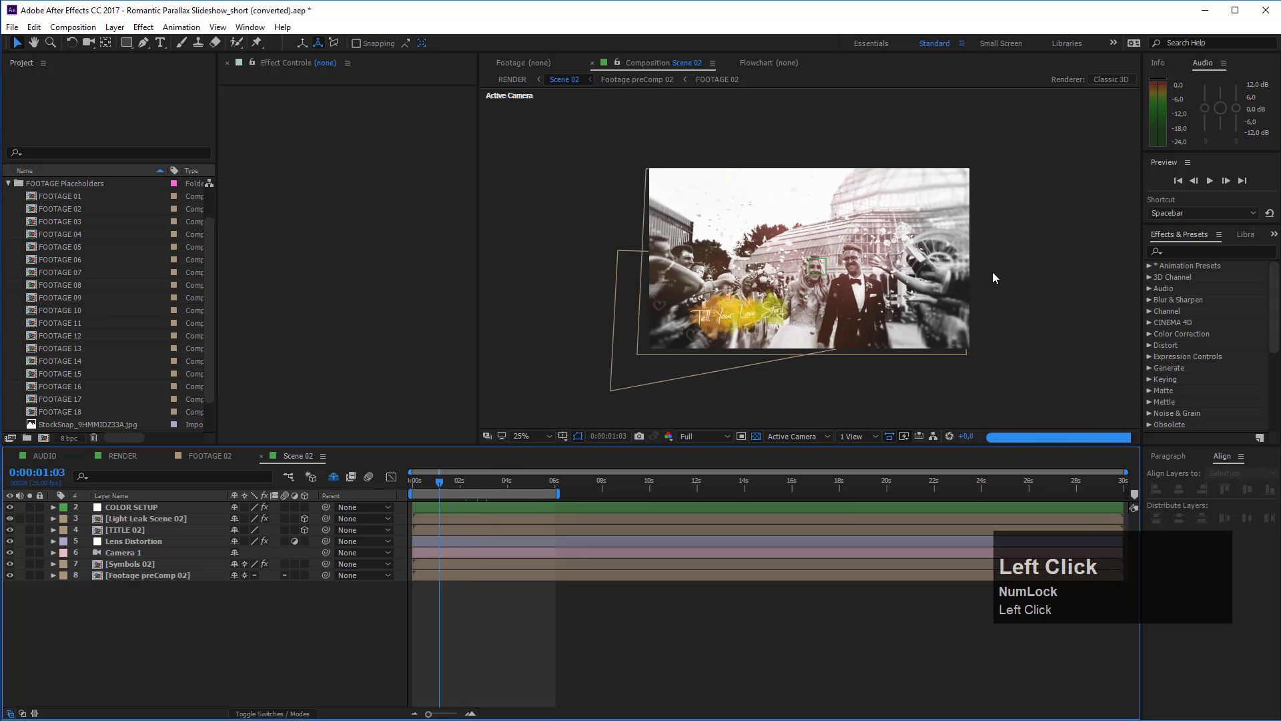
click(478, 484)
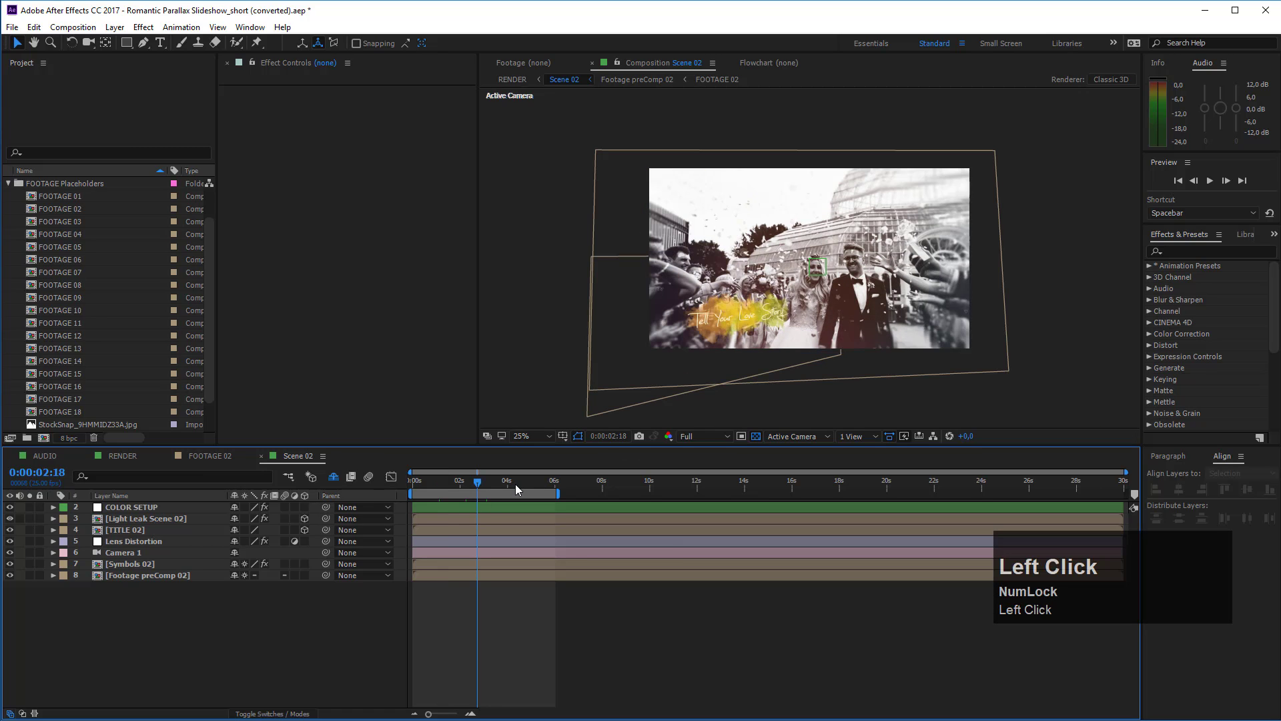
click(520, 485)
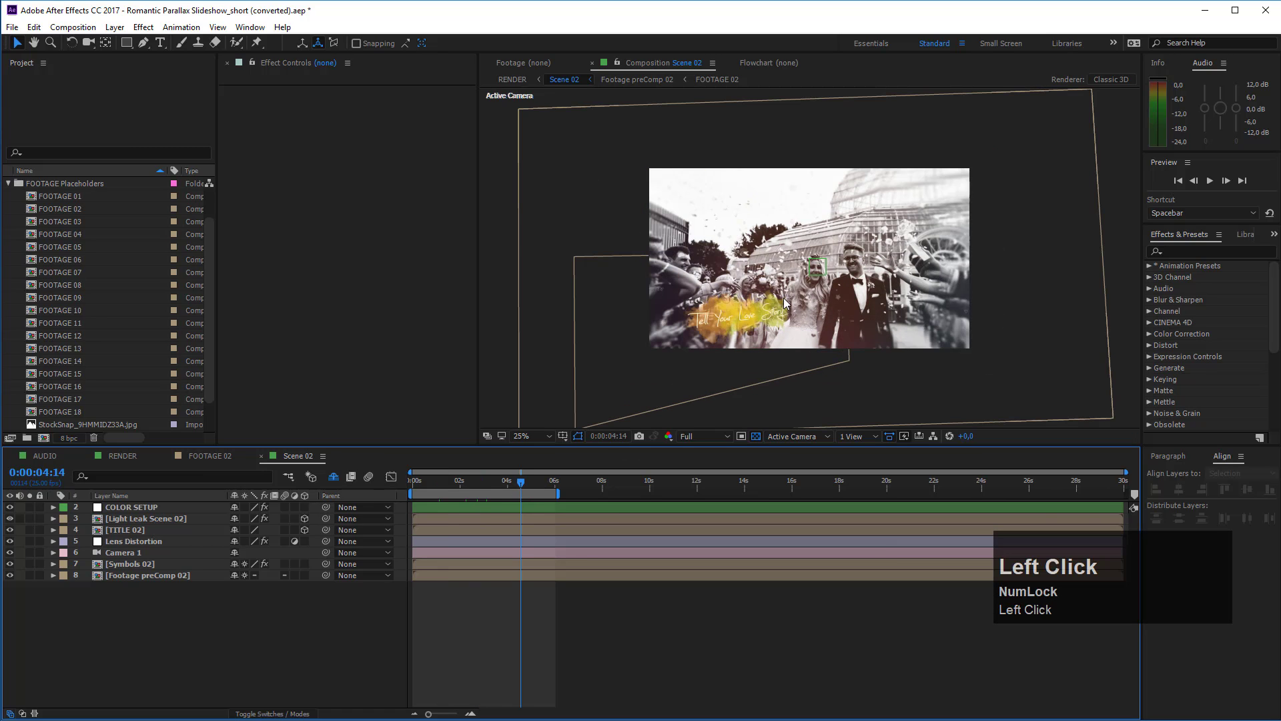
scroll(807, 314, up, 1)
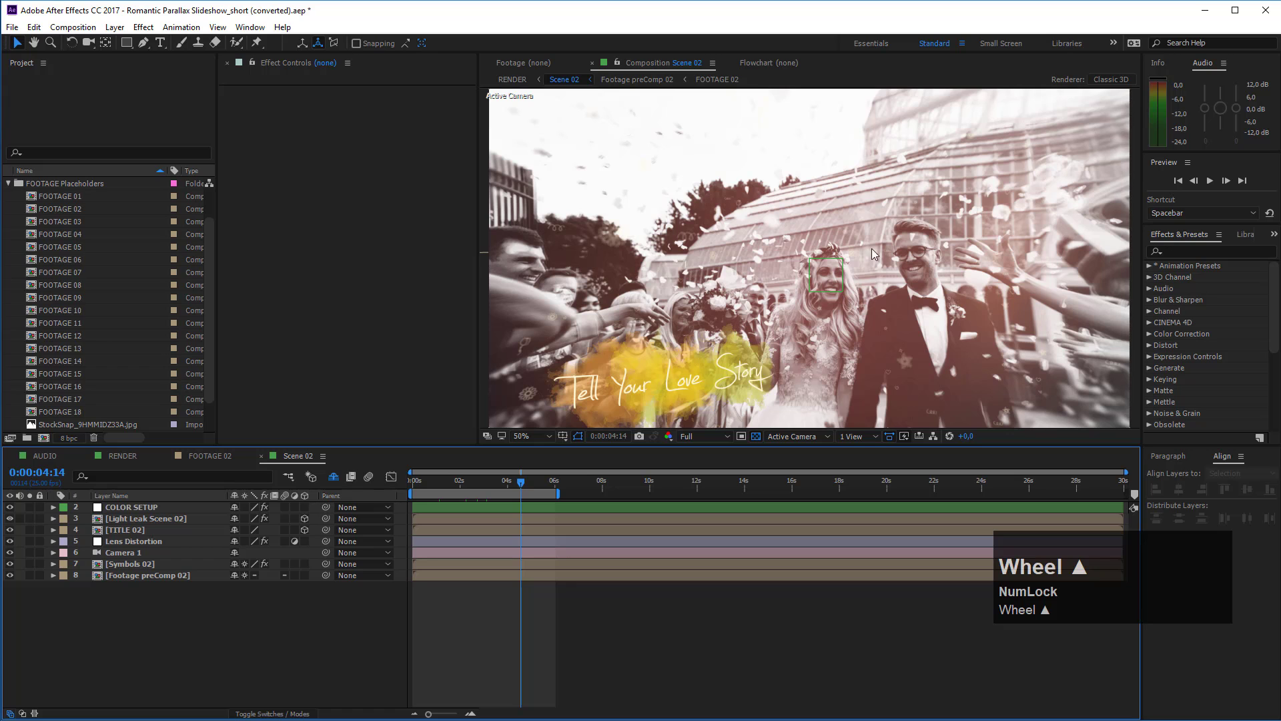
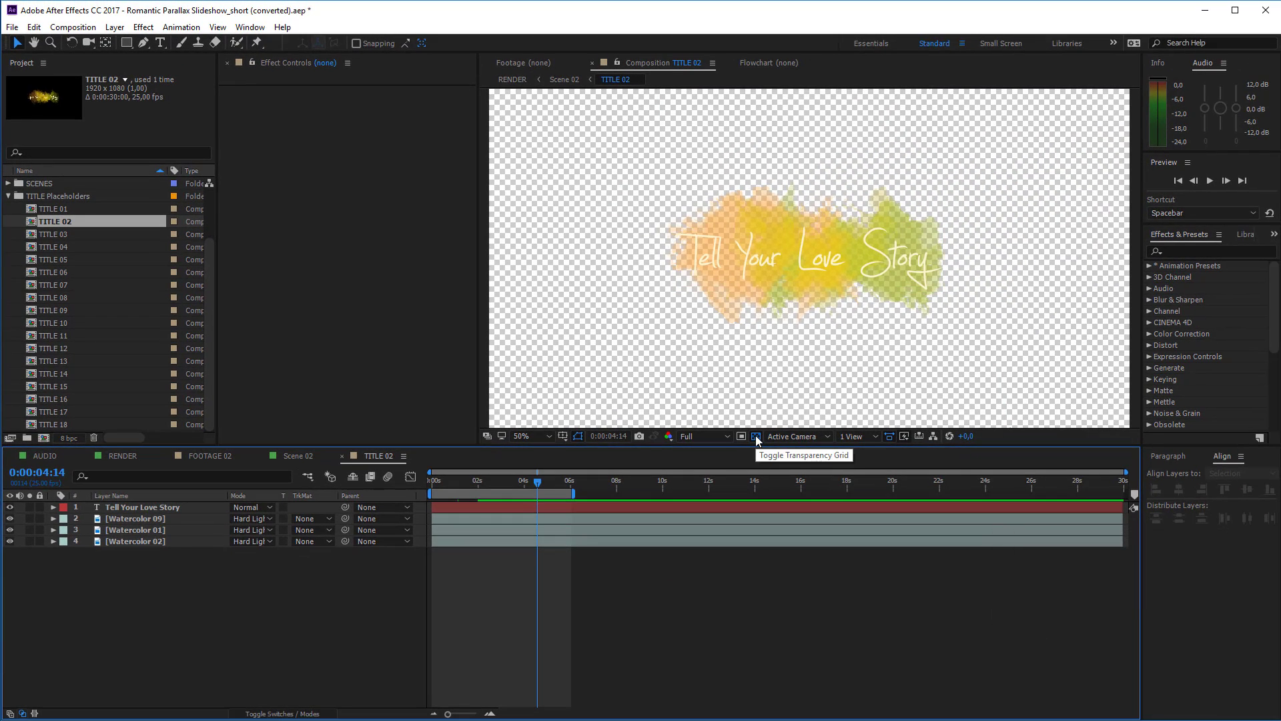
Turn off the transparency grid for the TITLE 02 composition and display the Character settings
click(757, 437)
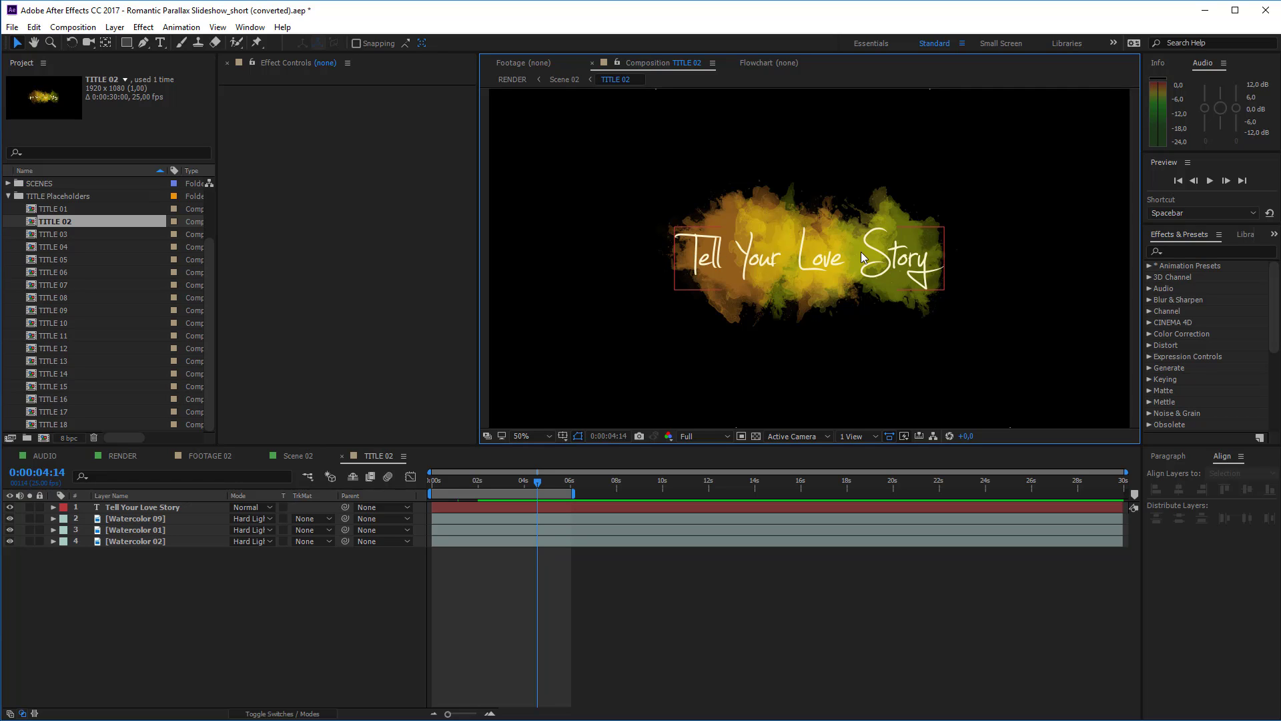
click(1274, 234)
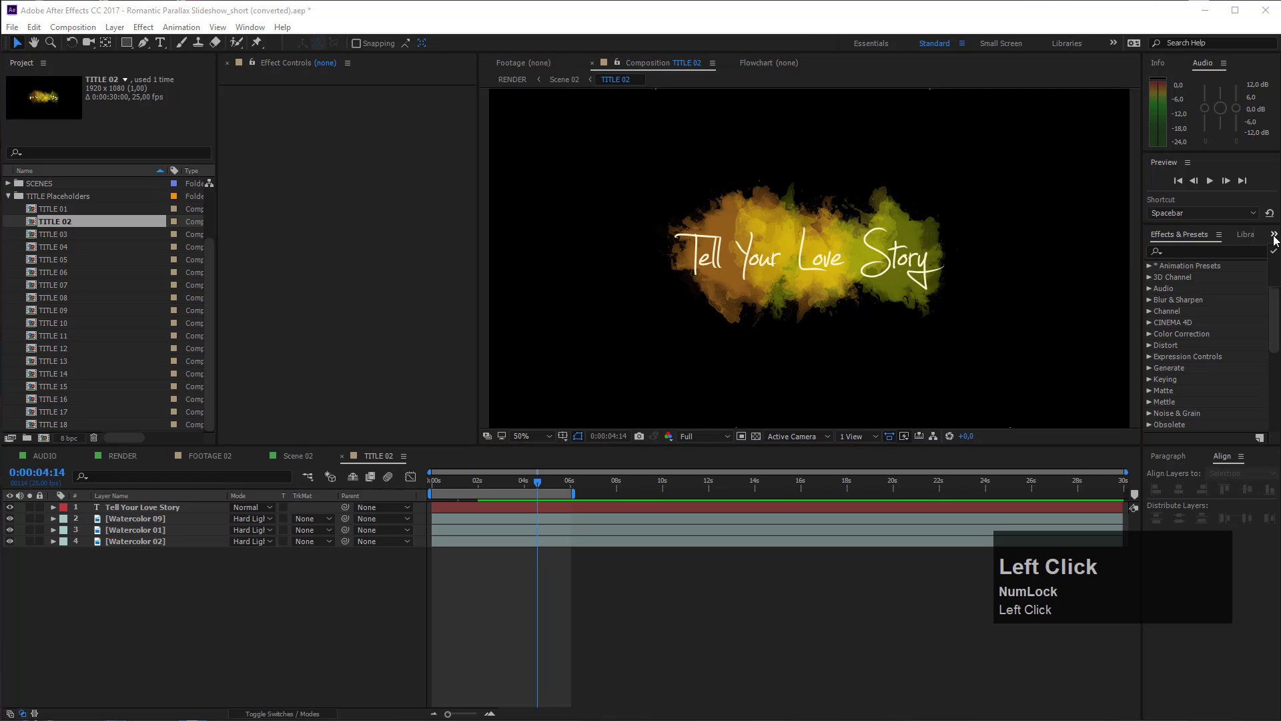
click(1262, 251)
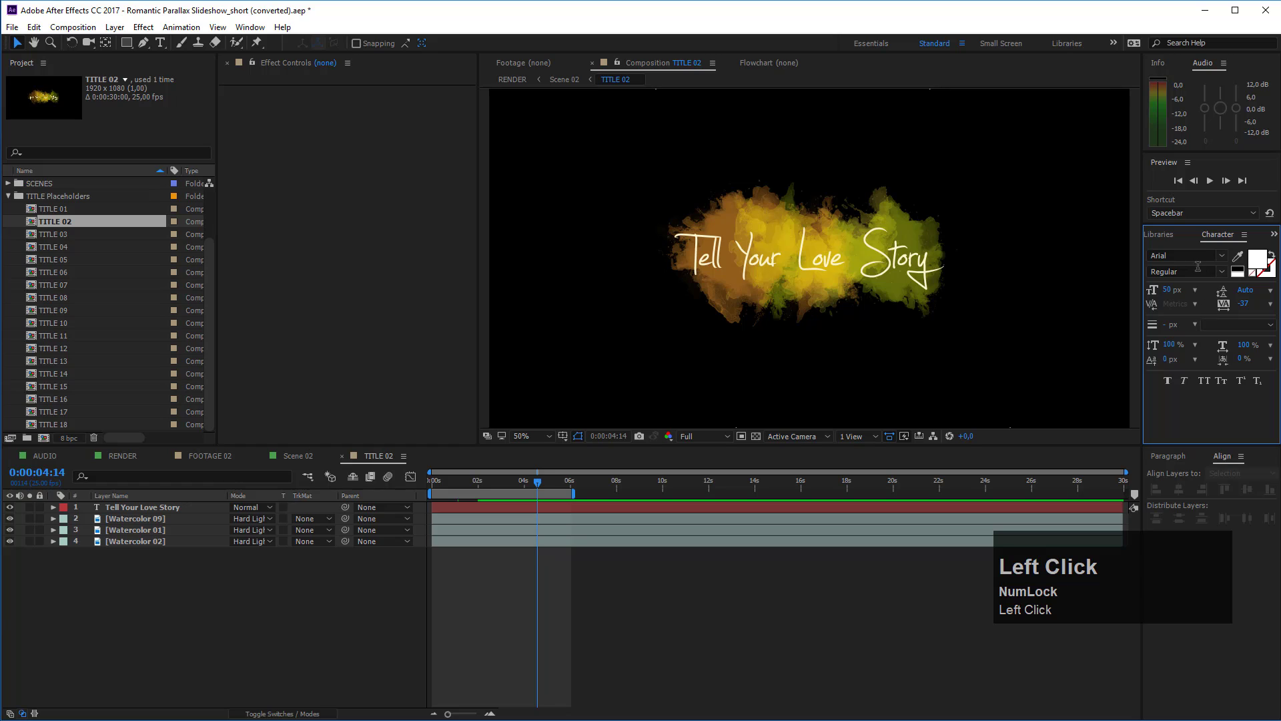
Examine the font of the Tell Your Love Story text layer and the available font list, leaving the font as is
click(680, 507)
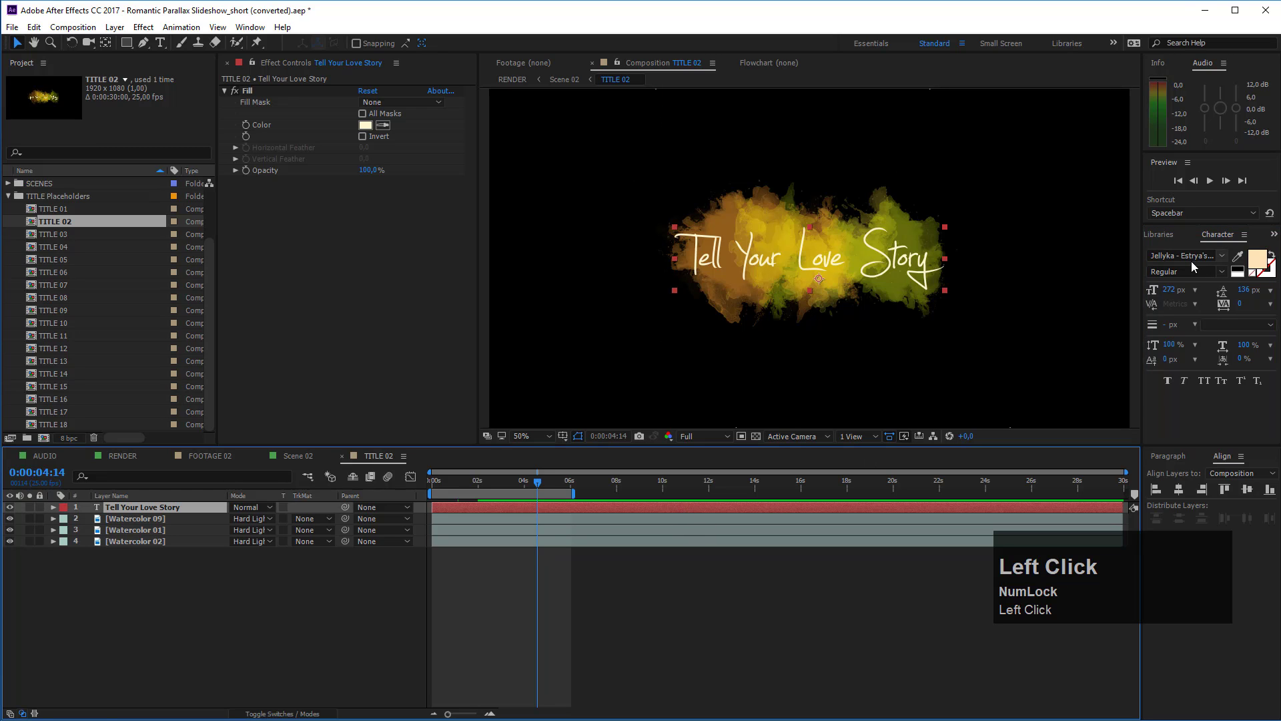
click(1222, 257)
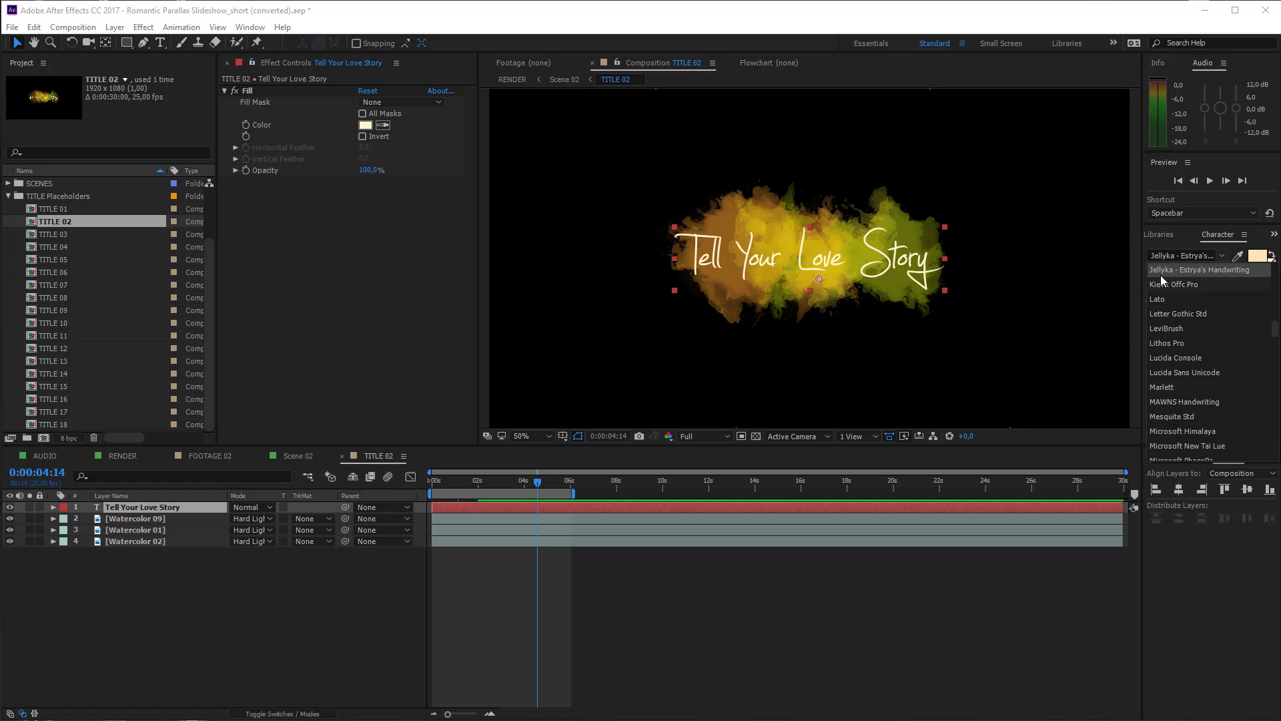
click(557, 608)
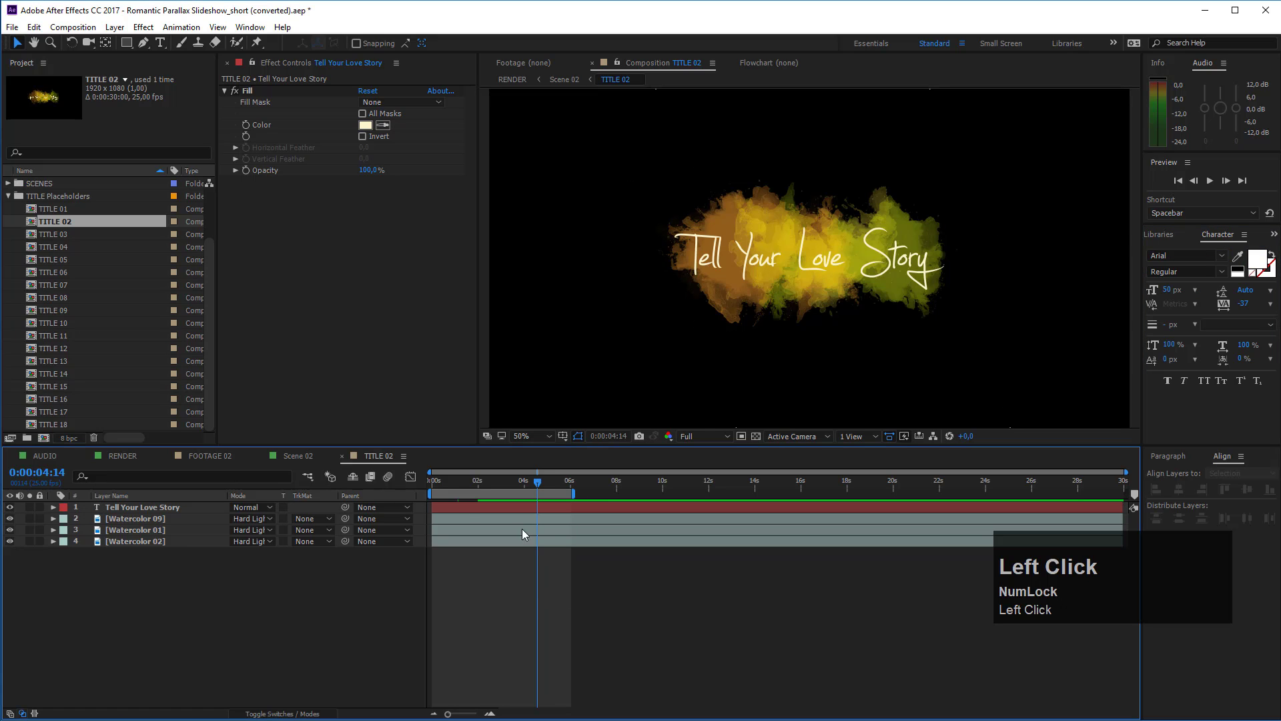
Replace the text of the Tell Your Love Story layer in TITLE 02 with "Enter your Title"
click(463, 508)
click(134, 509)
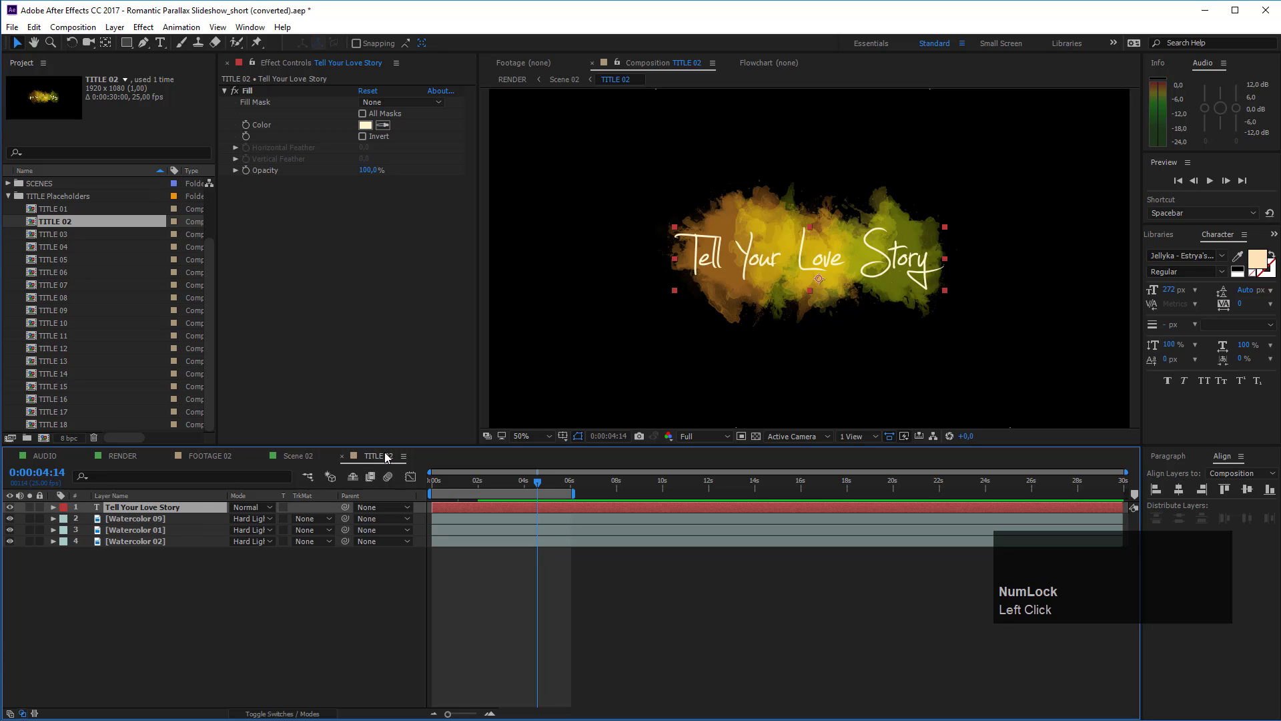
double_click(511, 509)
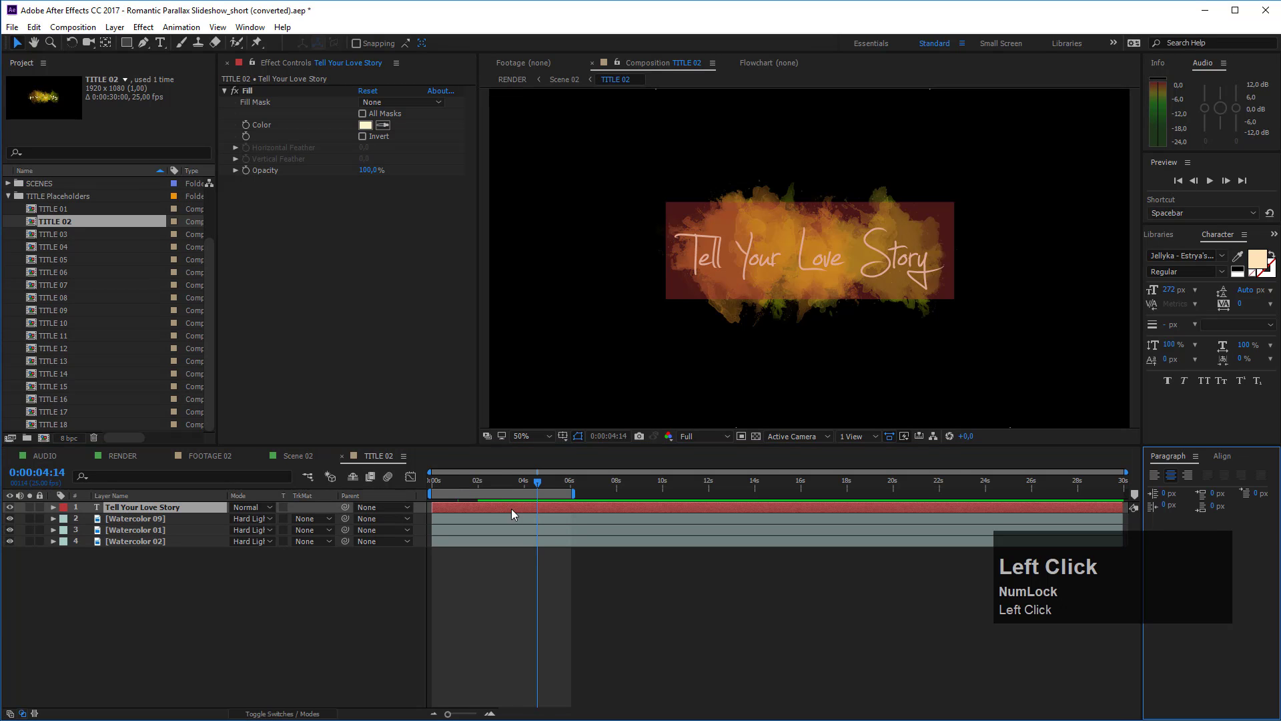
text(Enter )
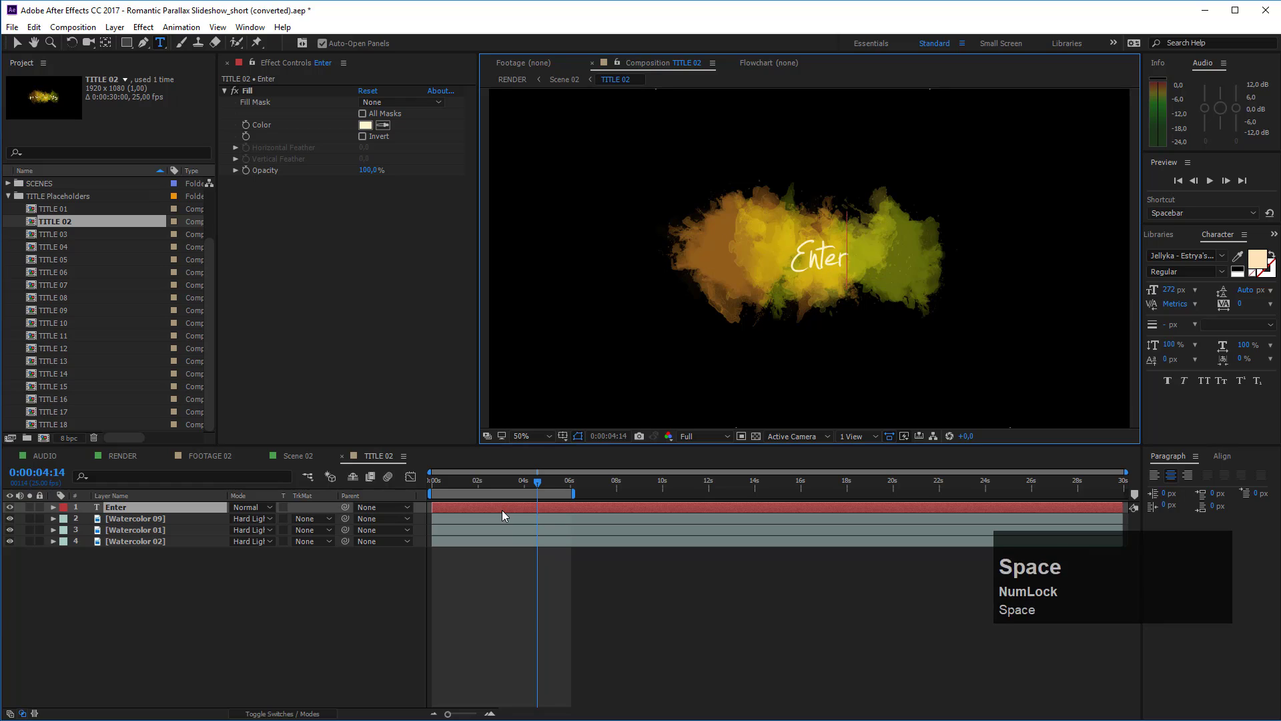
text(your Title)
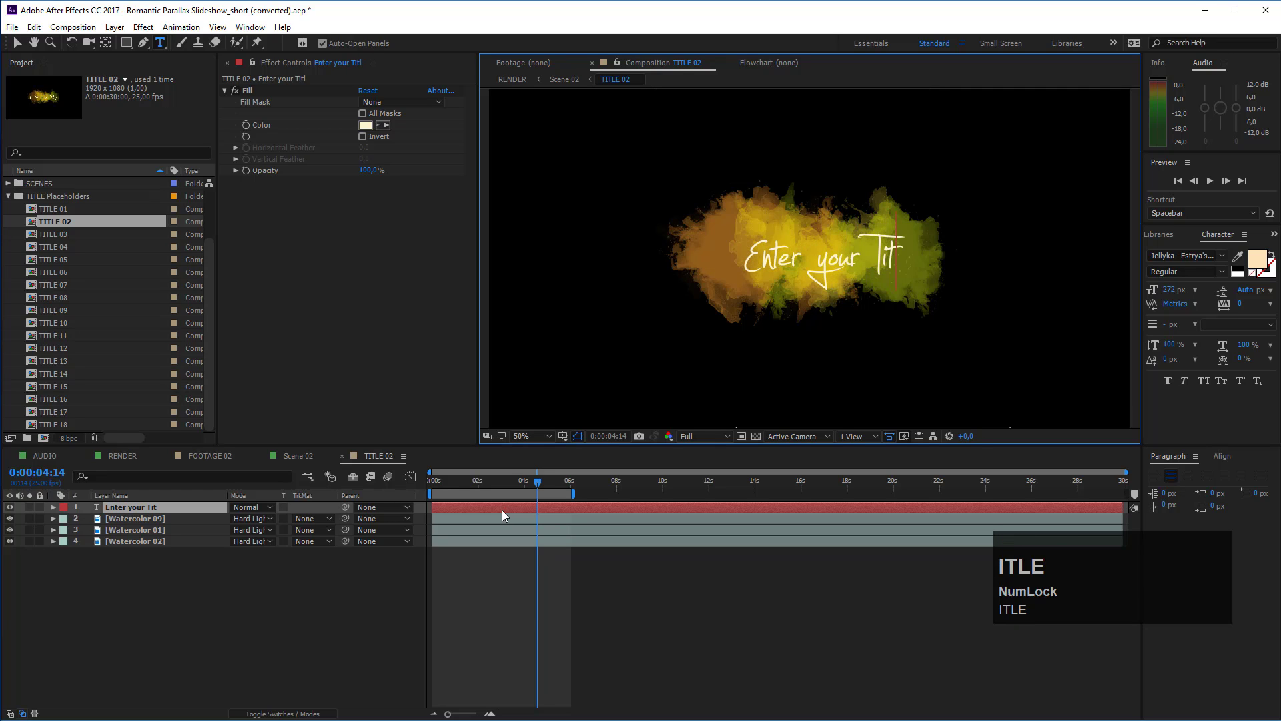
click(690, 665)
Move the "Enter your Title" text slightly up and to the left over the watercolor splash, and deselect it
click(512, 507)
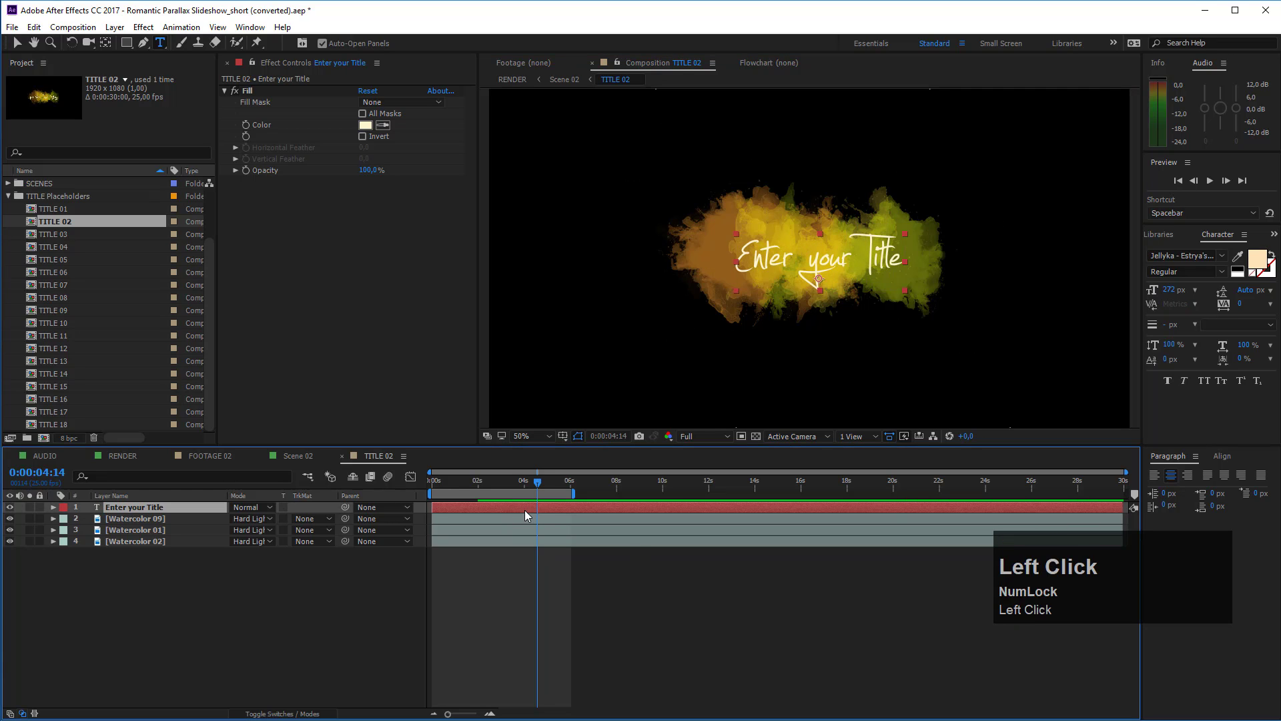
key(v)
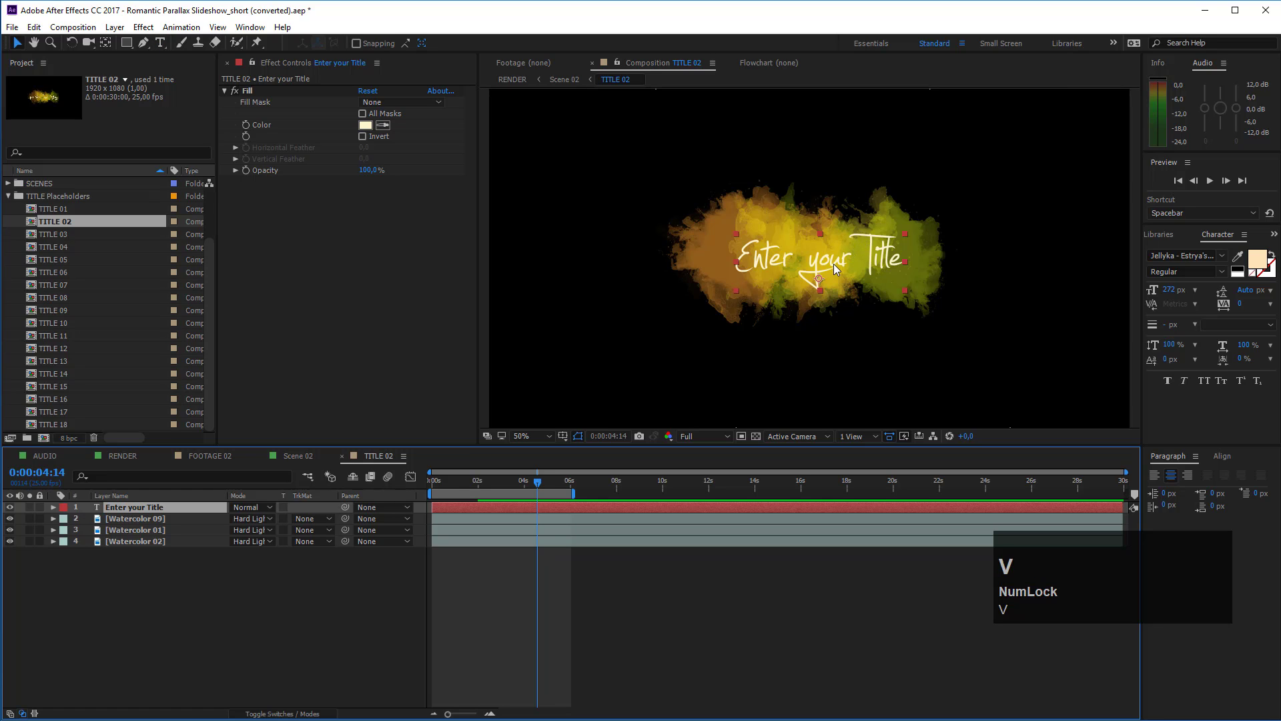
drag(835, 268, 826, 265)
click(746, 614)
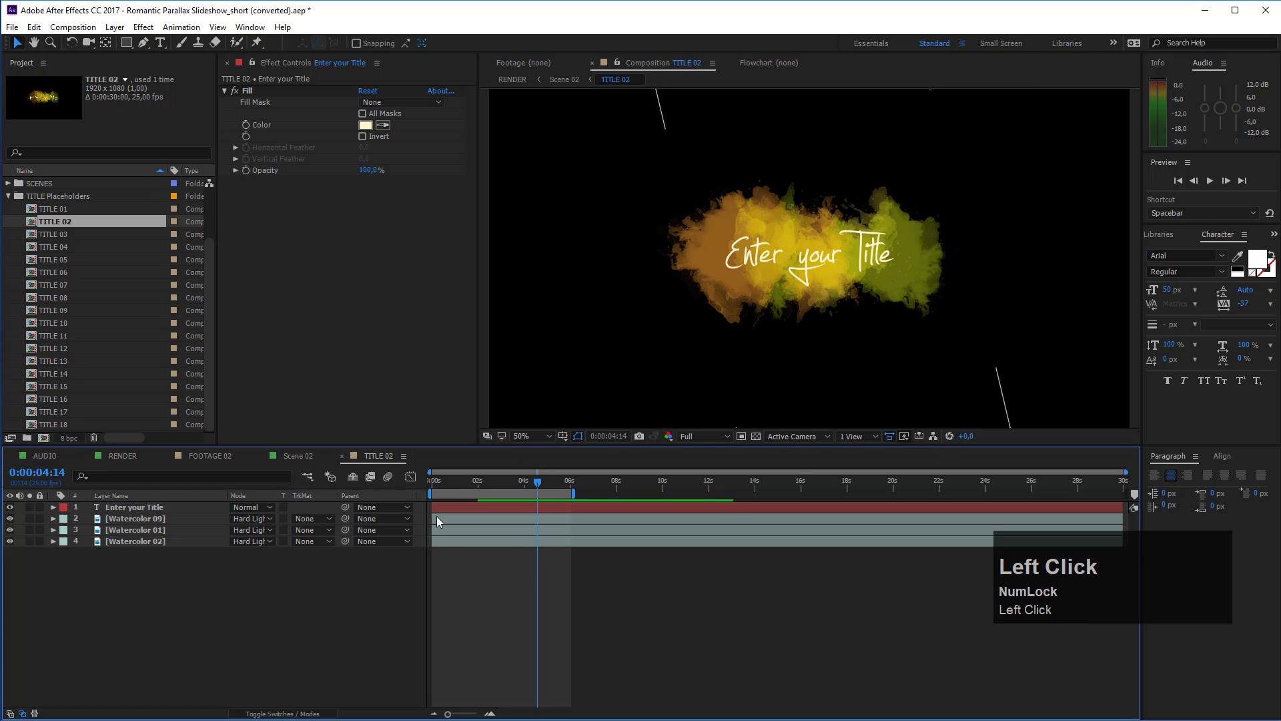
In Scene 02, set the Title Color of the COLOR SETUP layer to white by sampling the bright sky in the photo
click(303, 460)
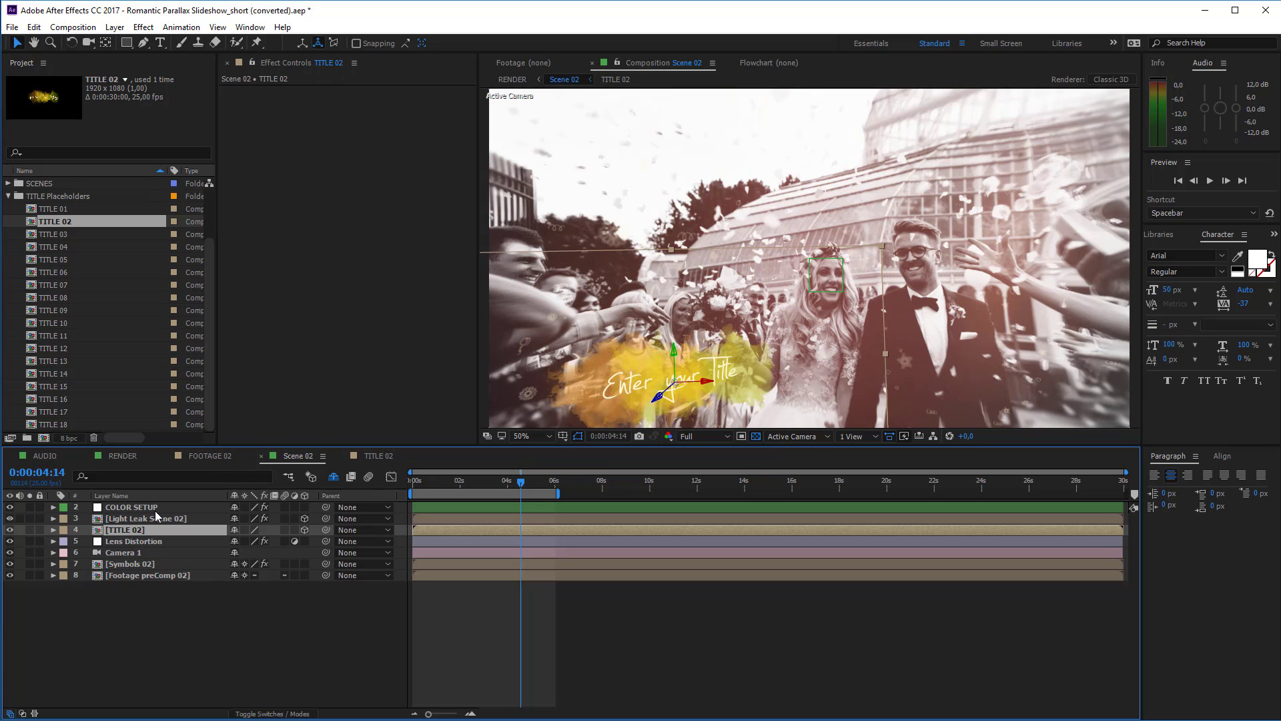
click(125, 508)
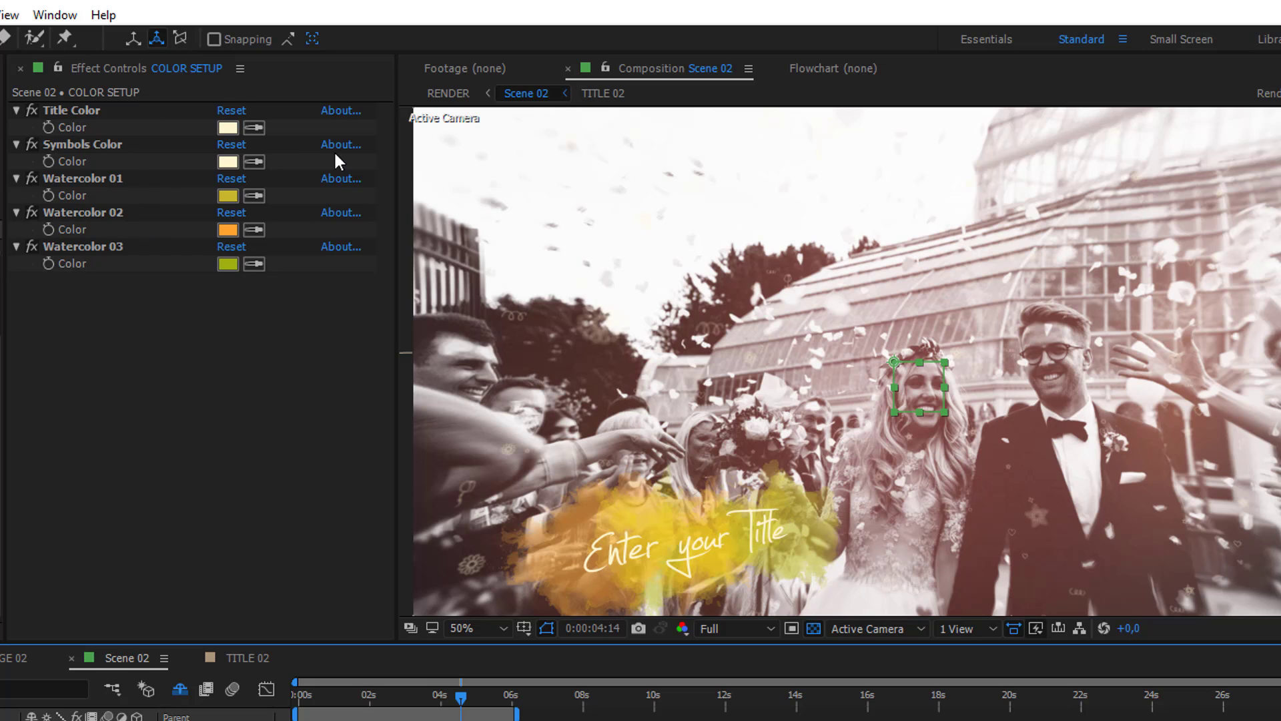
click(254, 126)
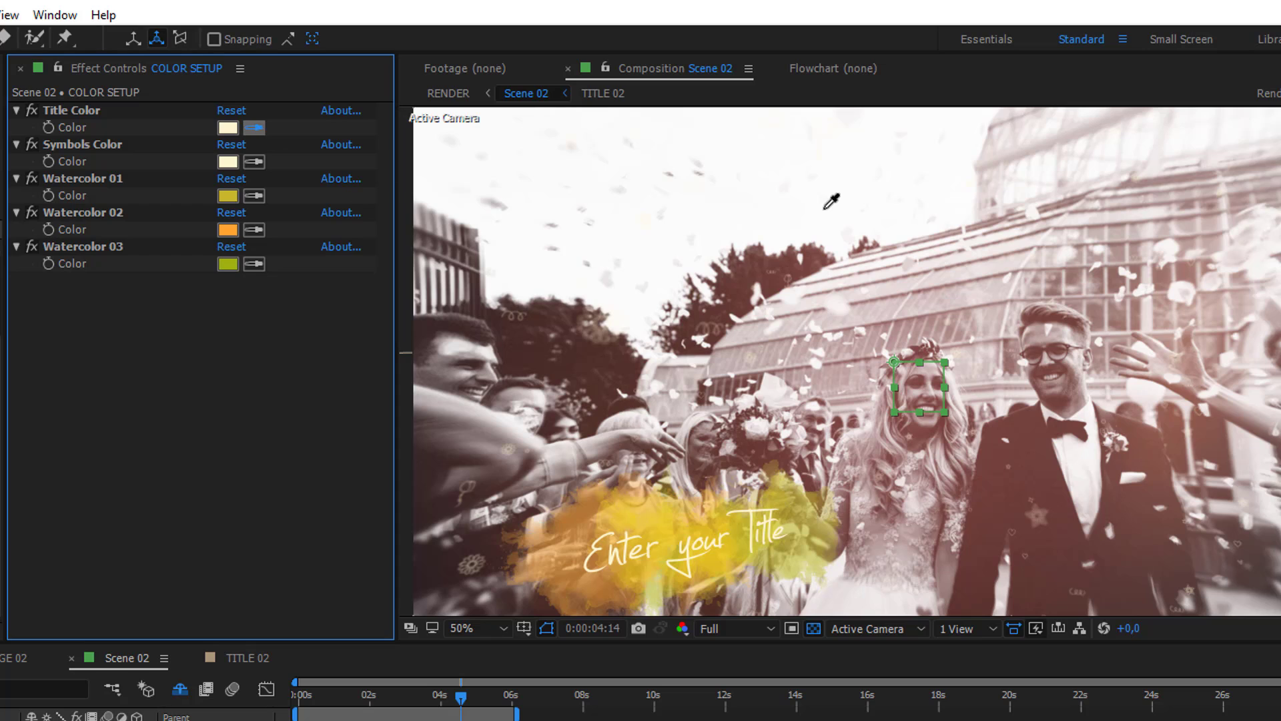
click(821, 158)
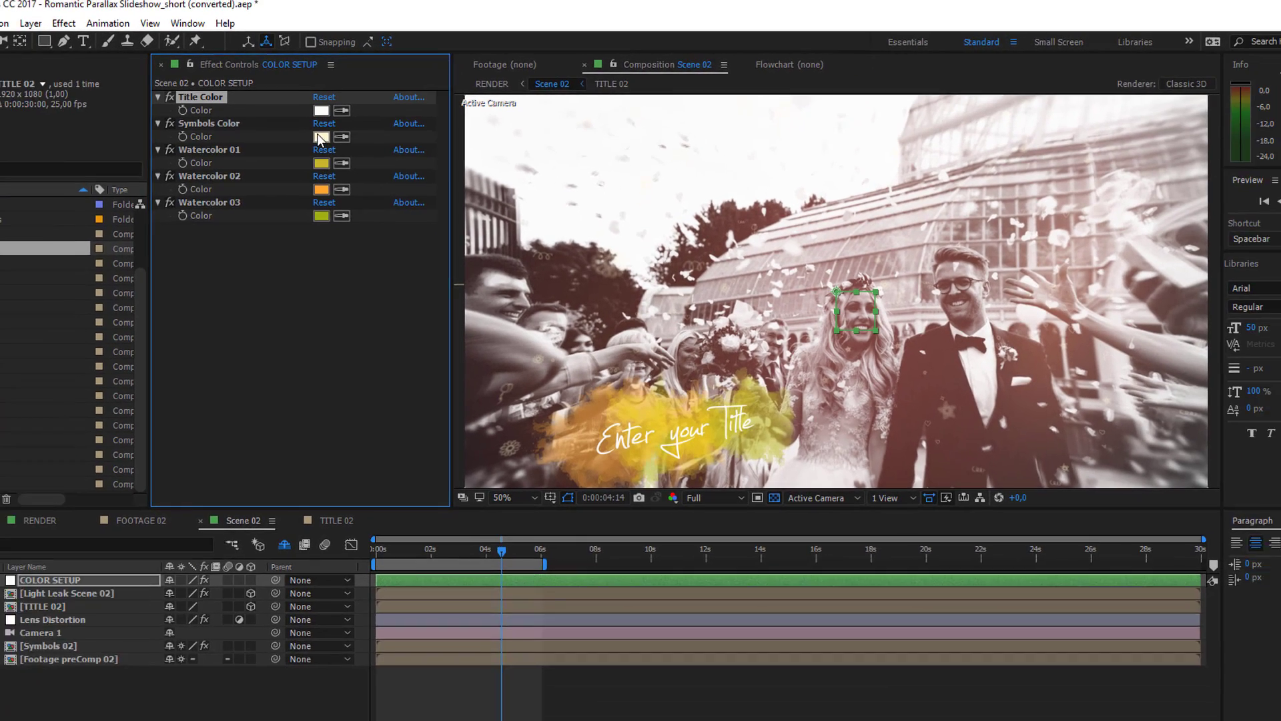
Set the Symbols Color of the COLOR SETUP layer to the bright blue 159FFF
click(228, 161)
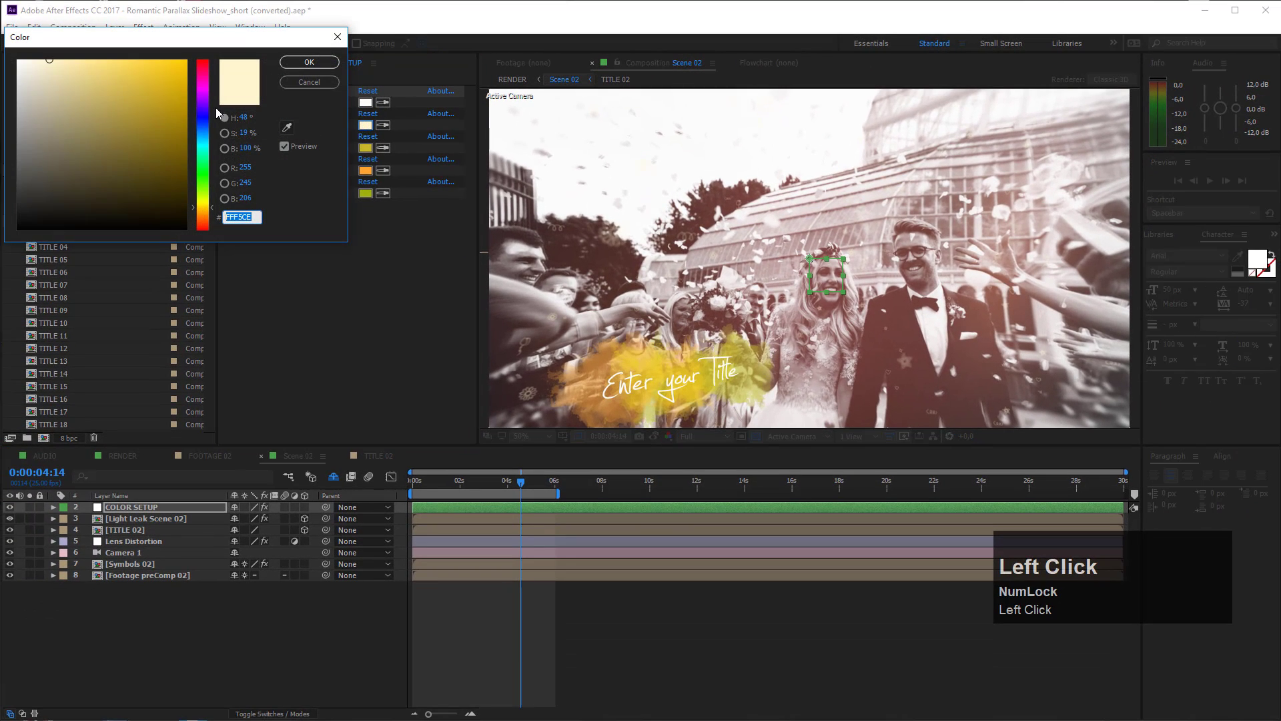
drag(203, 132, 204, 135)
drag(123, 83, 172, 60)
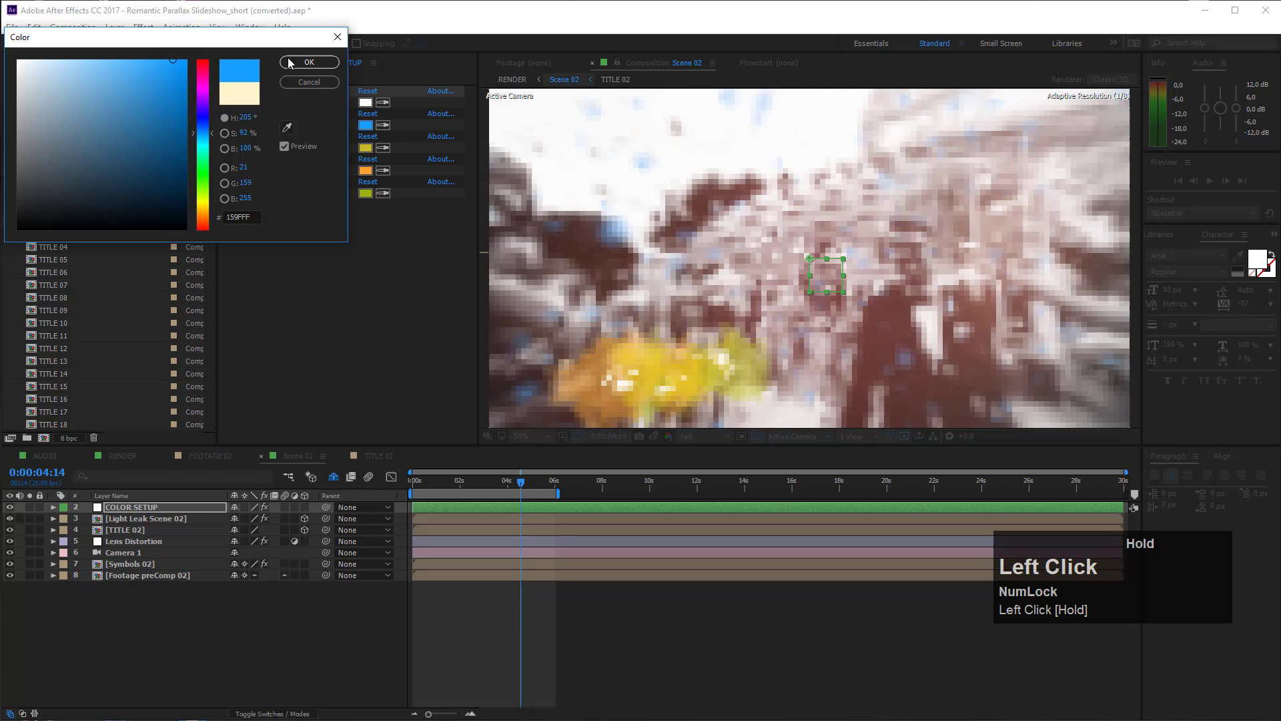
click(324, 65)
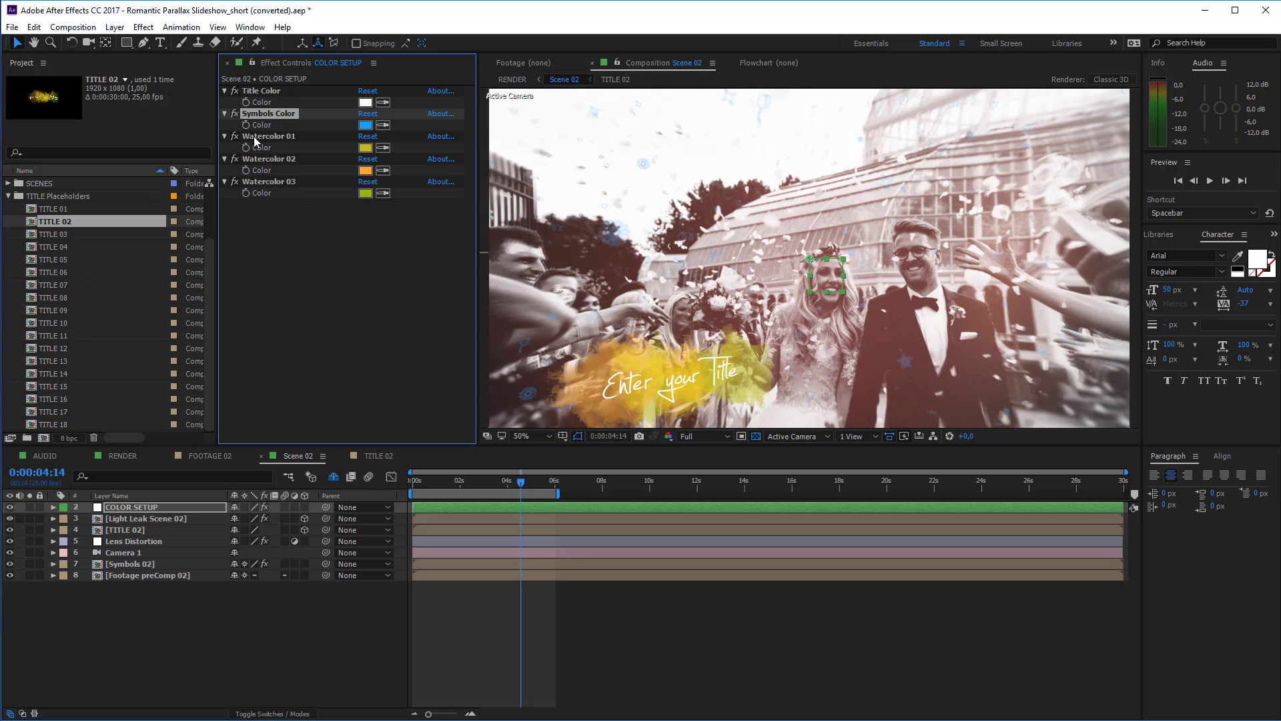
Set the Watercolor 01 color of the COLOR SETUP layer to the purple BA00EF
click(366, 148)
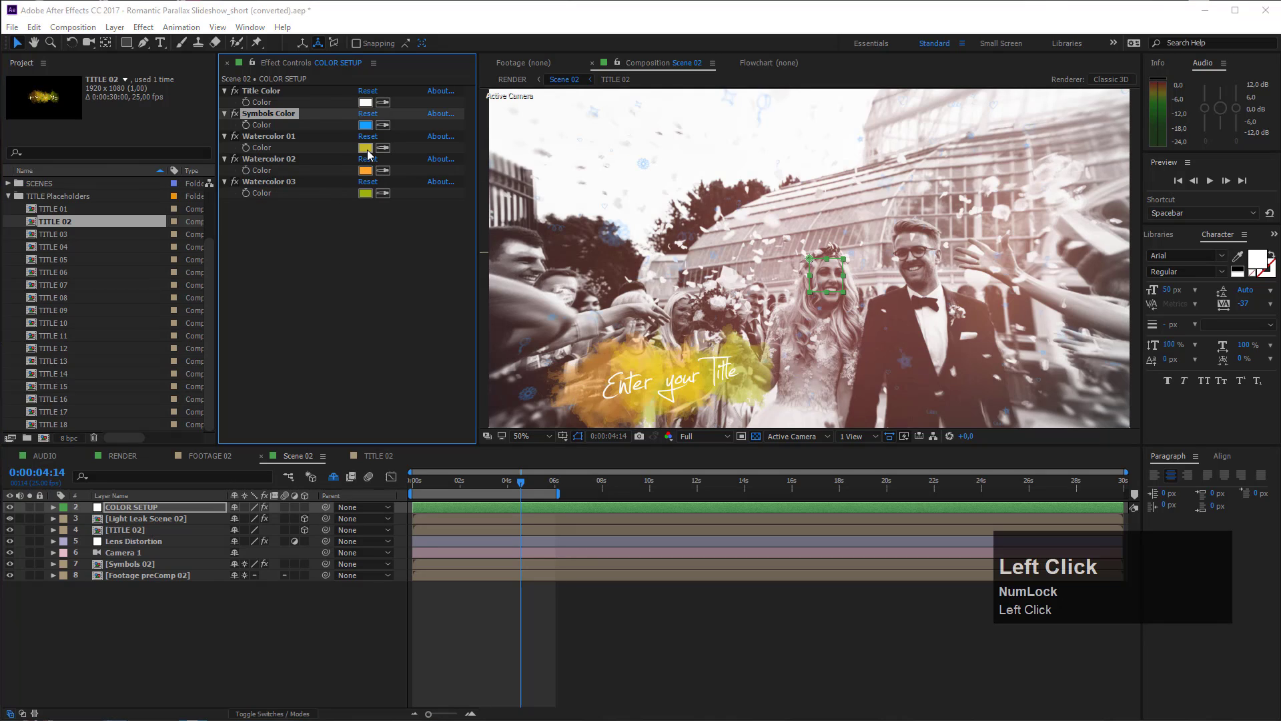
drag(204, 114, 188, 71)
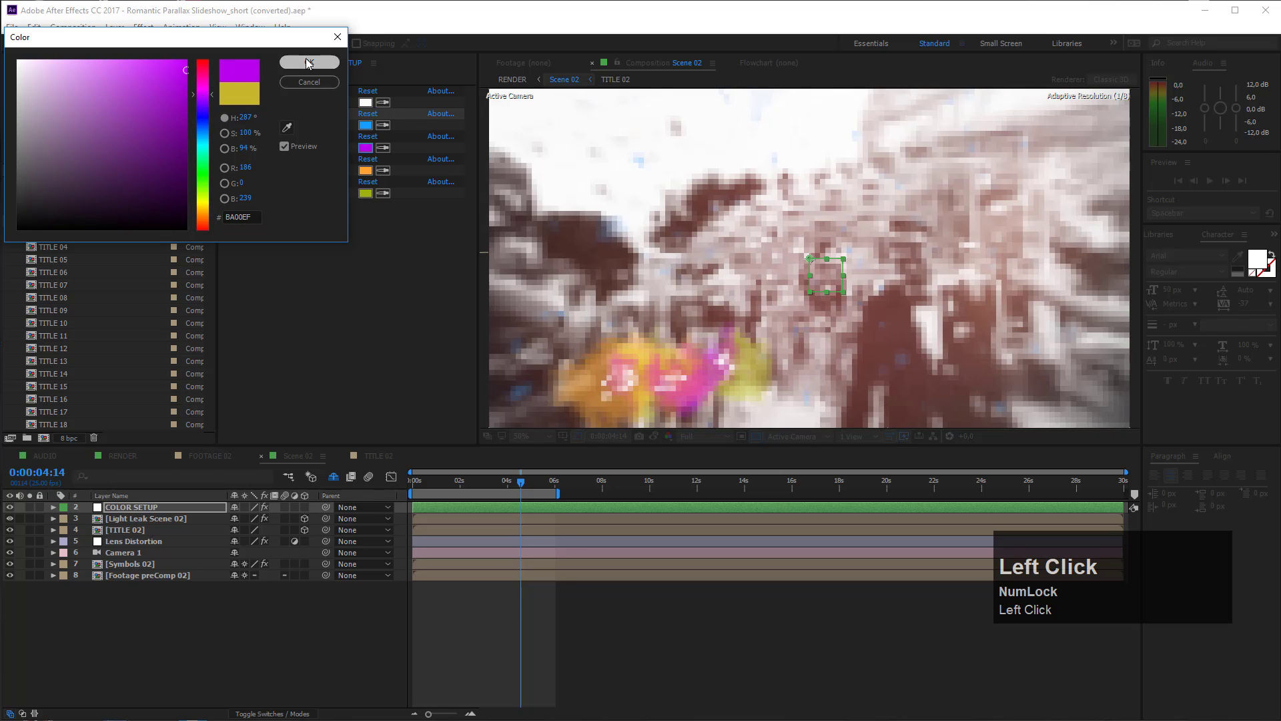
click(309, 61)
Sample the Symbols Color blue for Watercolor 02 and set Watercolor 03 to the pink FF47B8
click(383, 172)
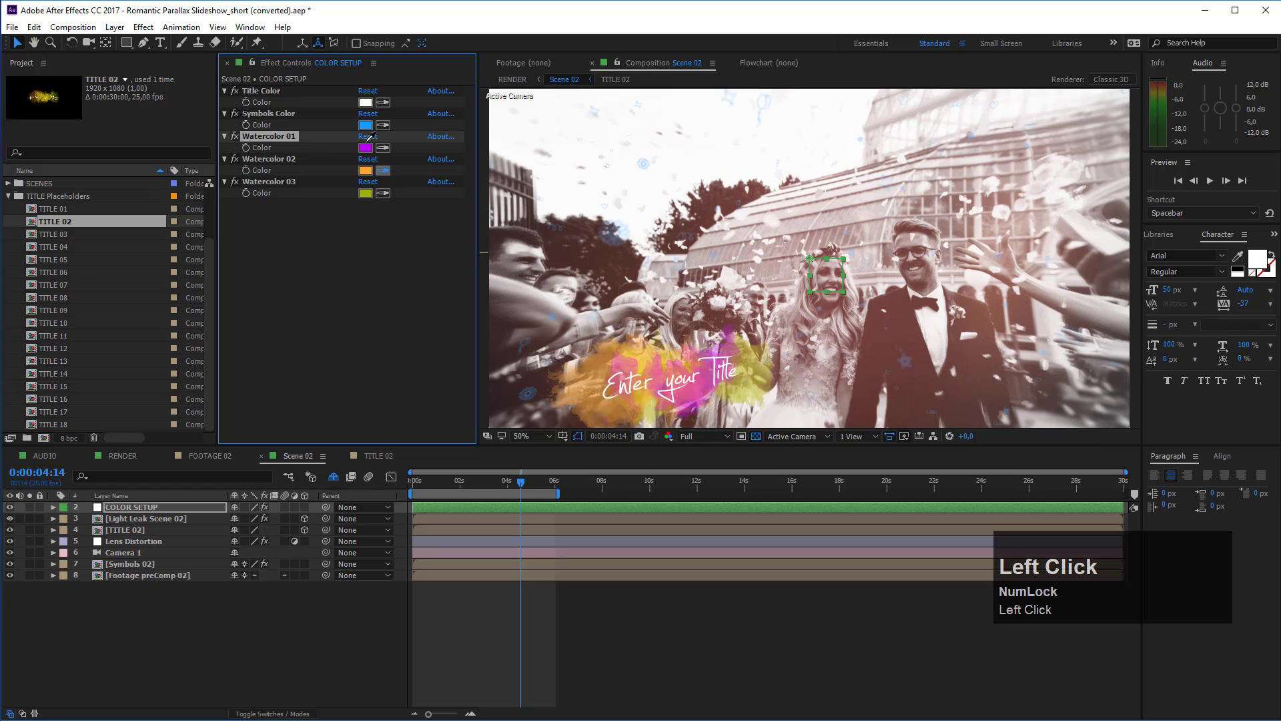
click(367, 126)
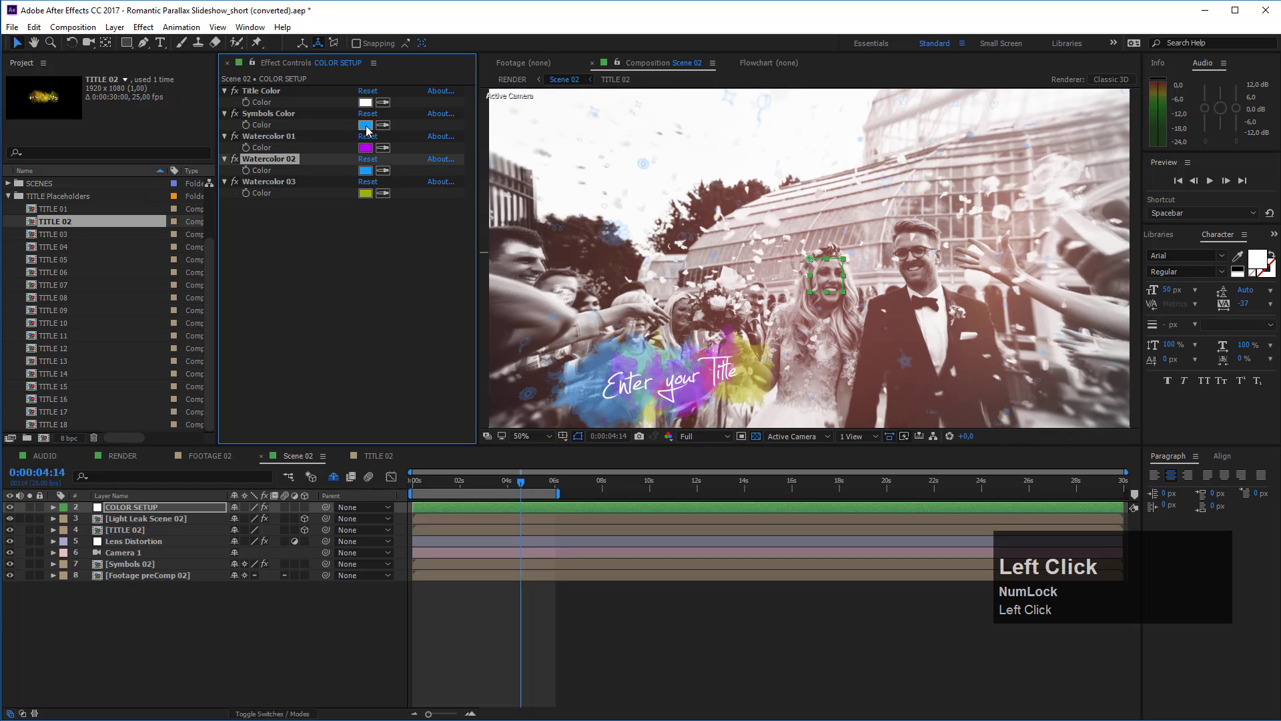
click(366, 194)
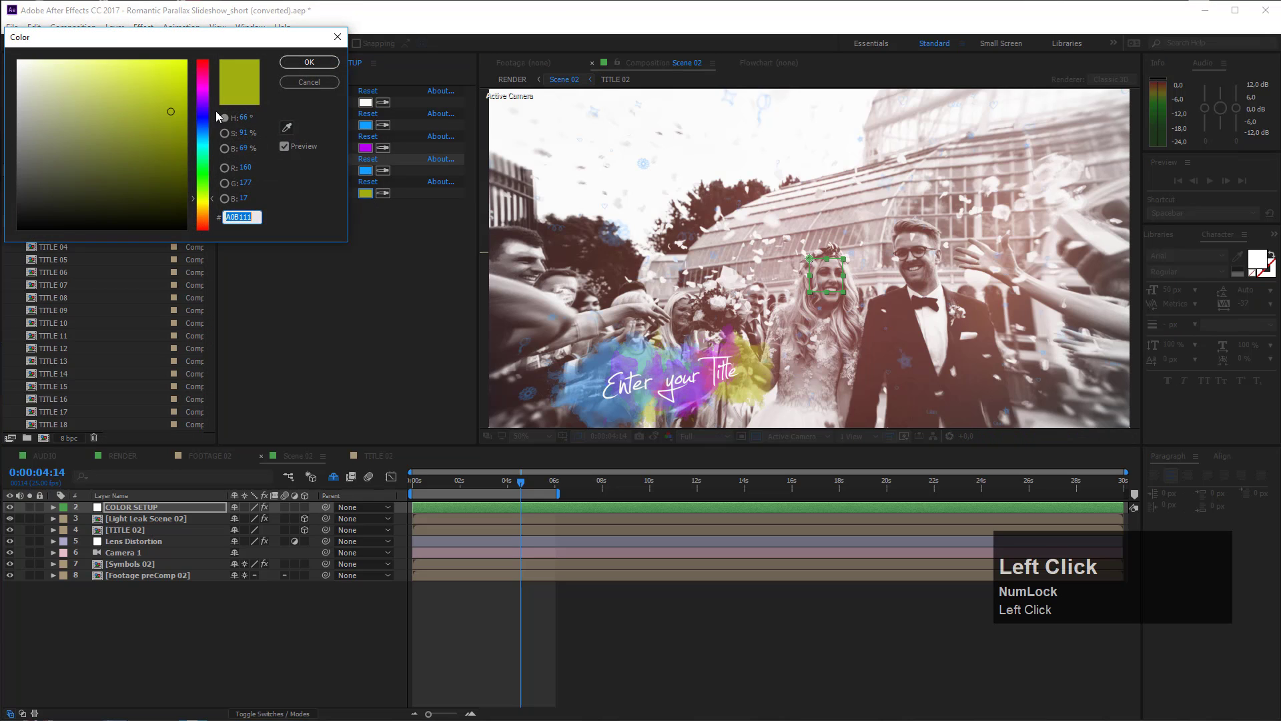
drag(202, 89, 140, 52)
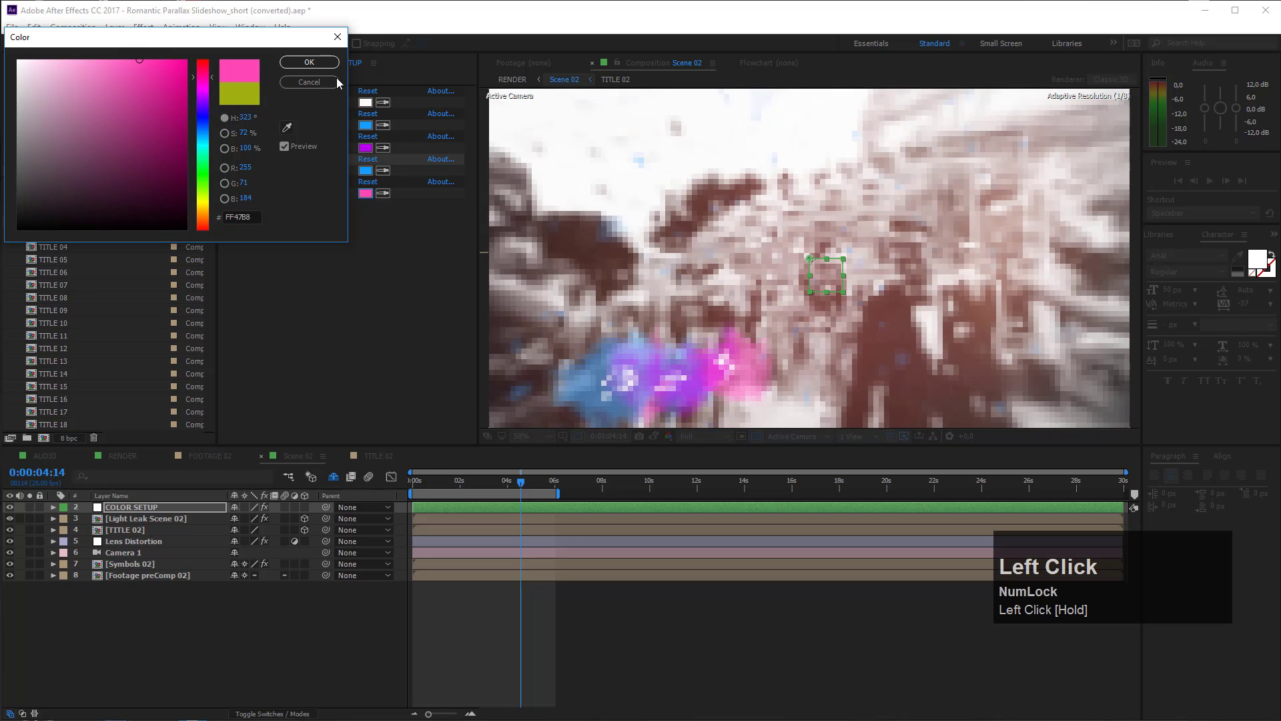
click(309, 62)
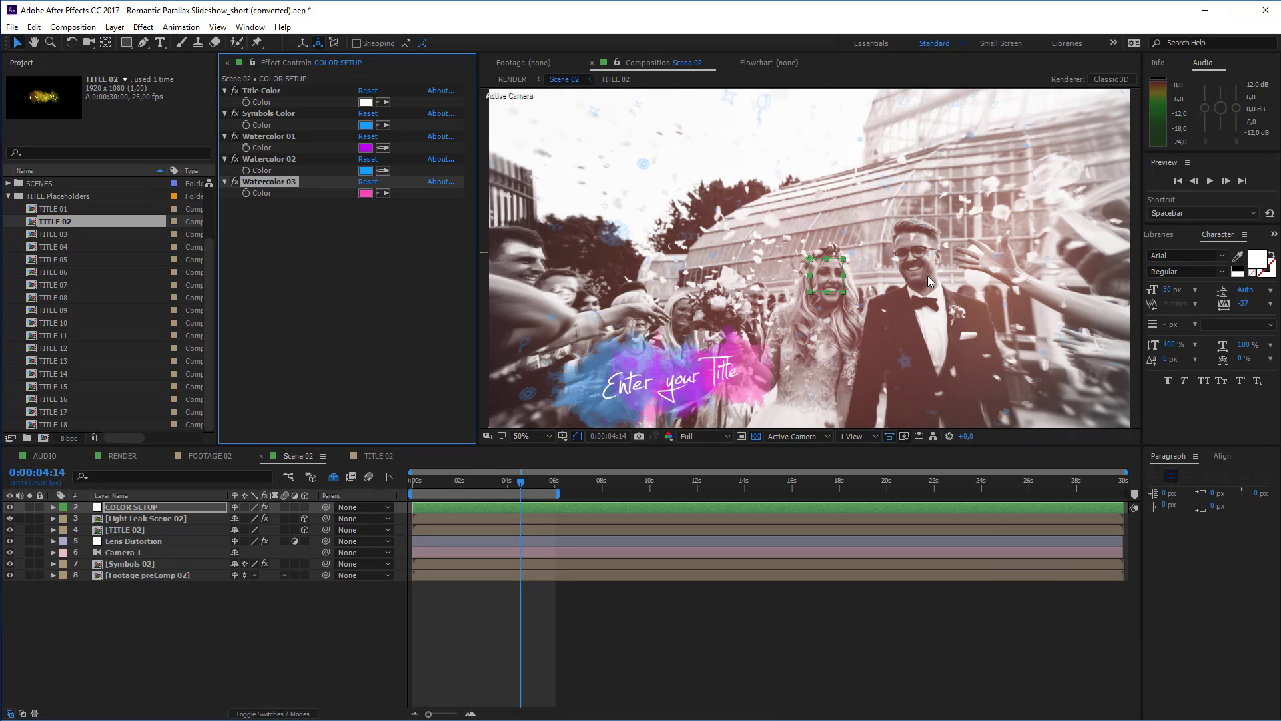
Set the current time of Scene 02 to 0:00:03:14 and open the Light Leak Scene 02 composition
click(509, 487)
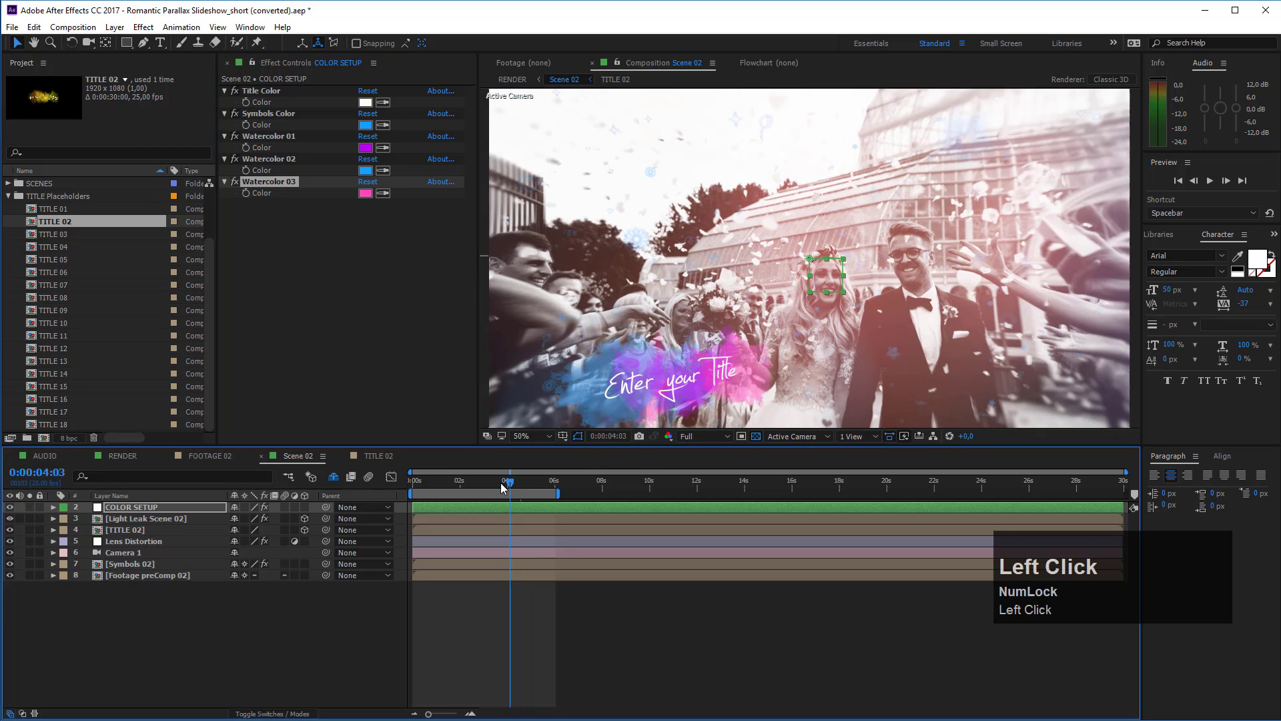
click(496, 488)
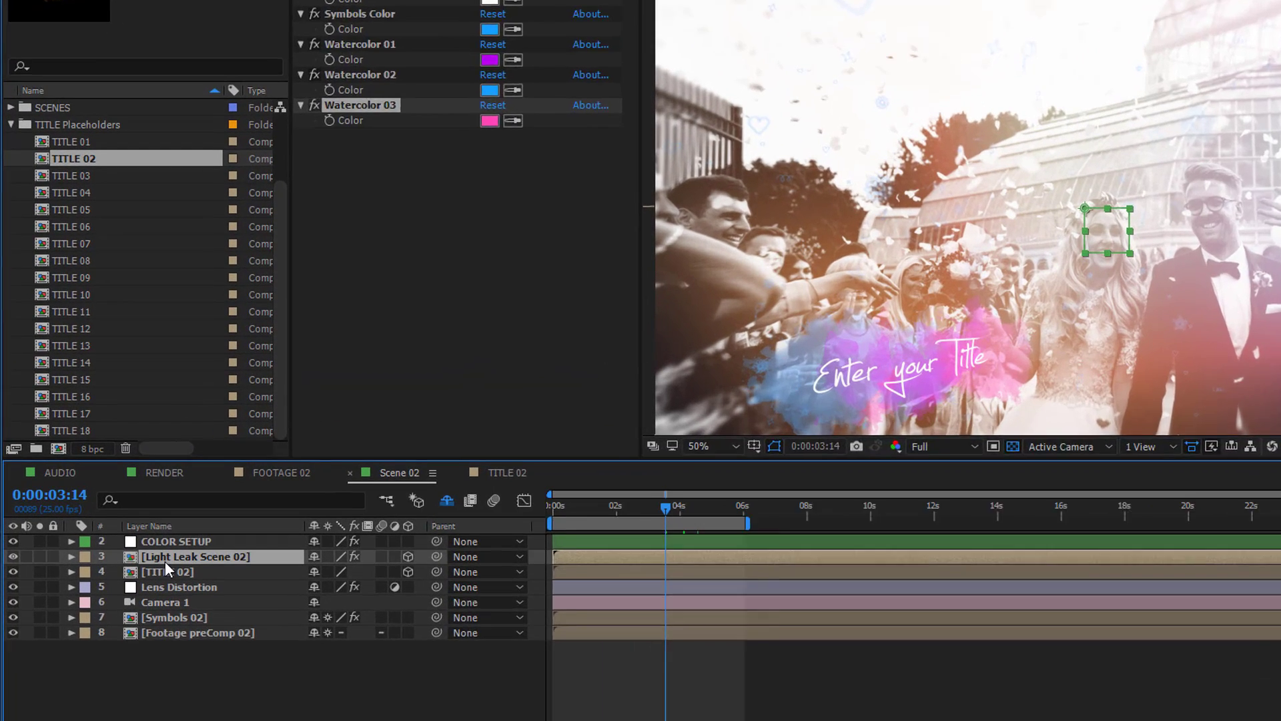
click(143, 521)
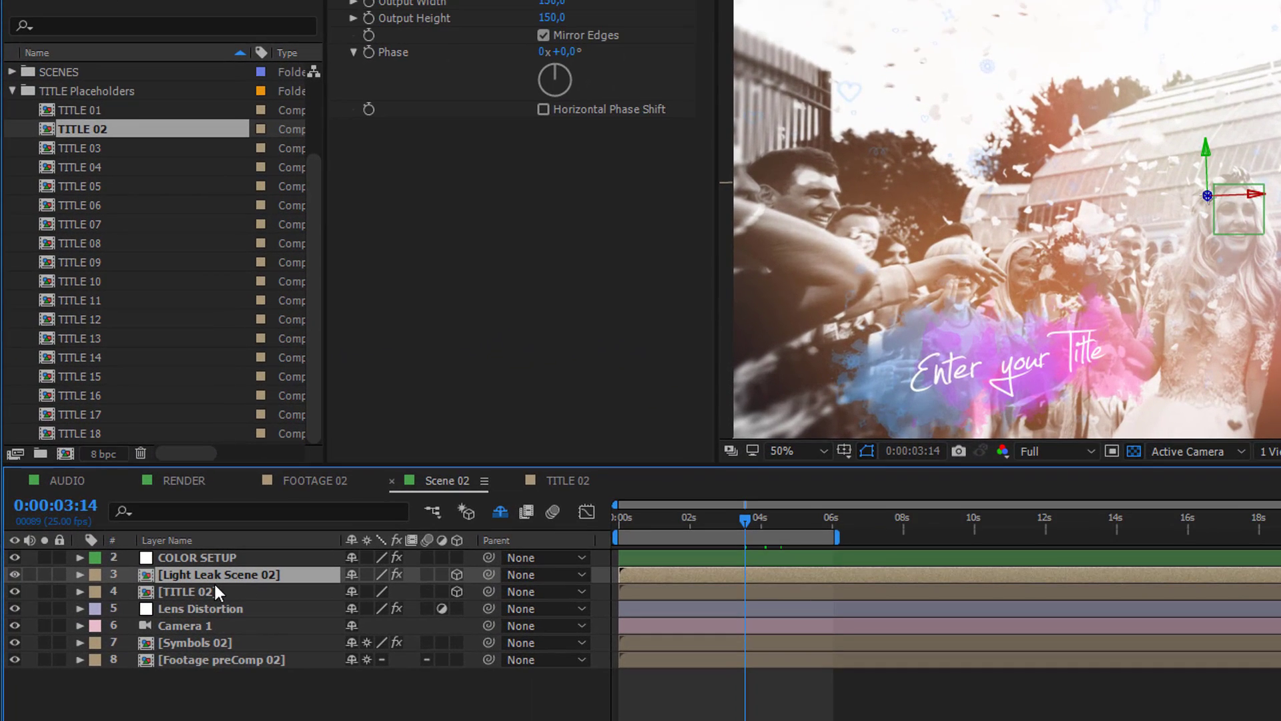
double_click(258, 576)
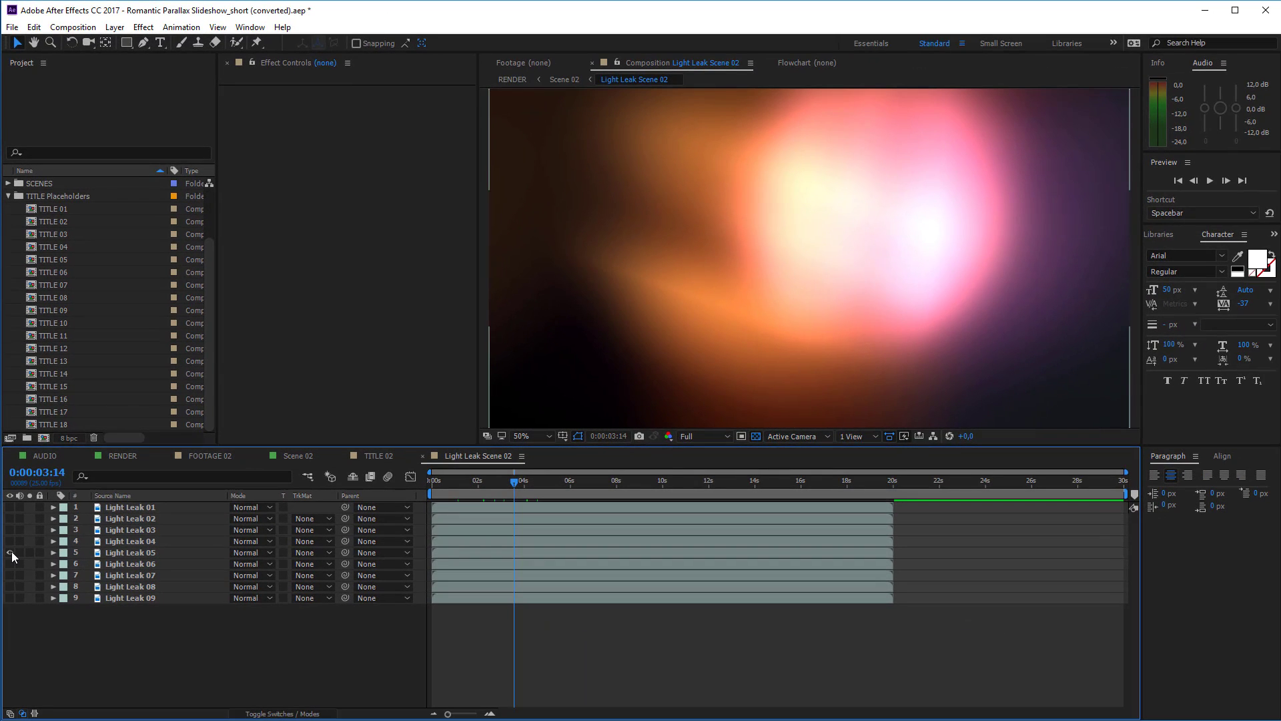
Hide the Light Leak 05 layer and show the Light Leak 02 layer in its place
click(124, 554)
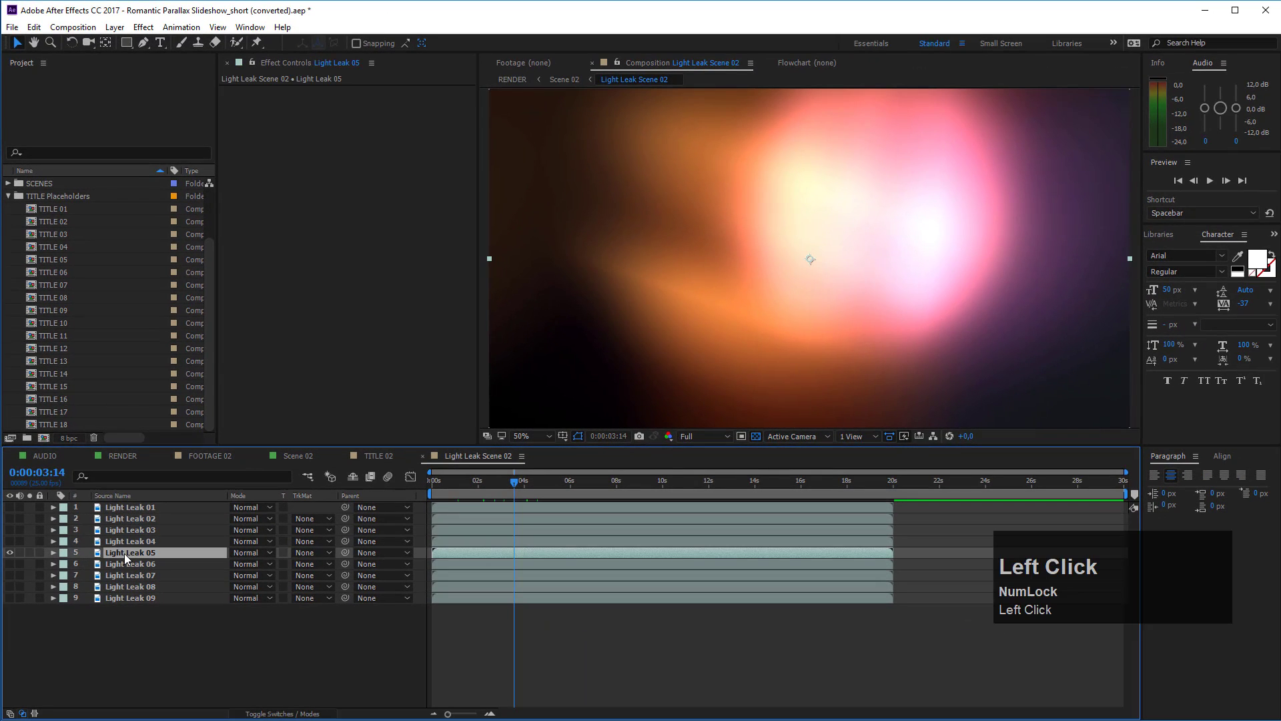
click(11, 553)
click(124, 519)
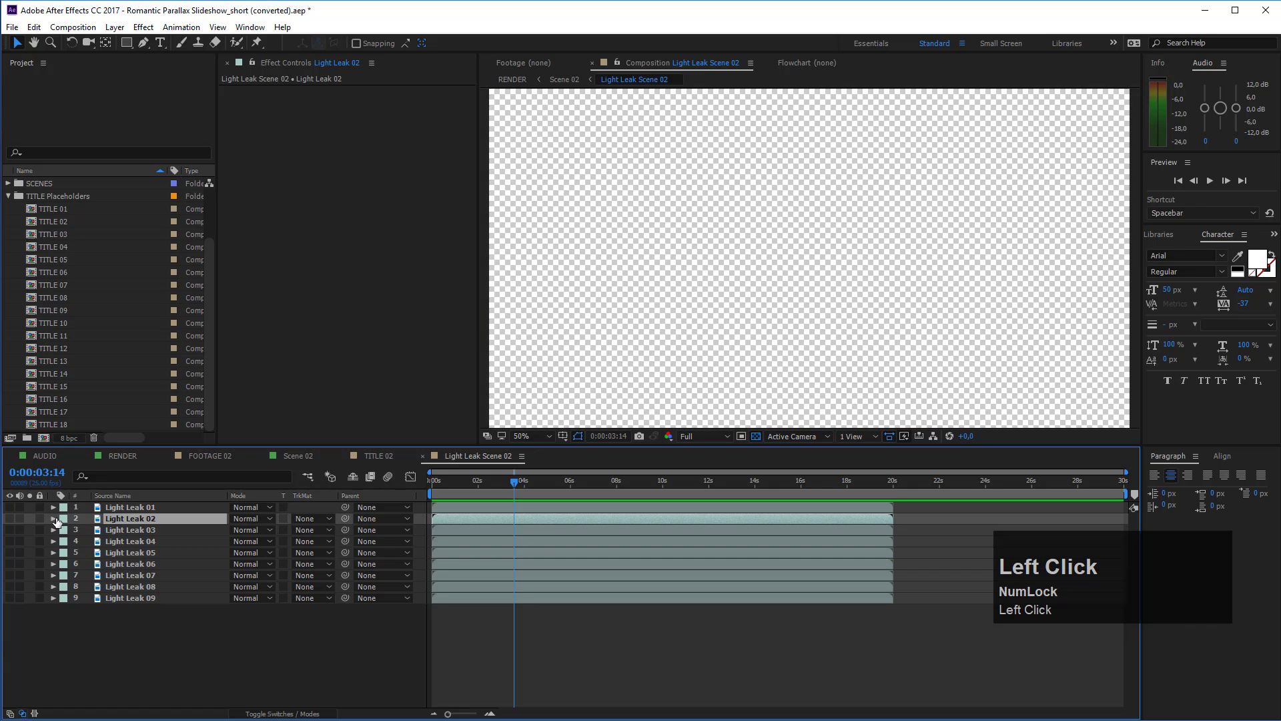
click(10, 518)
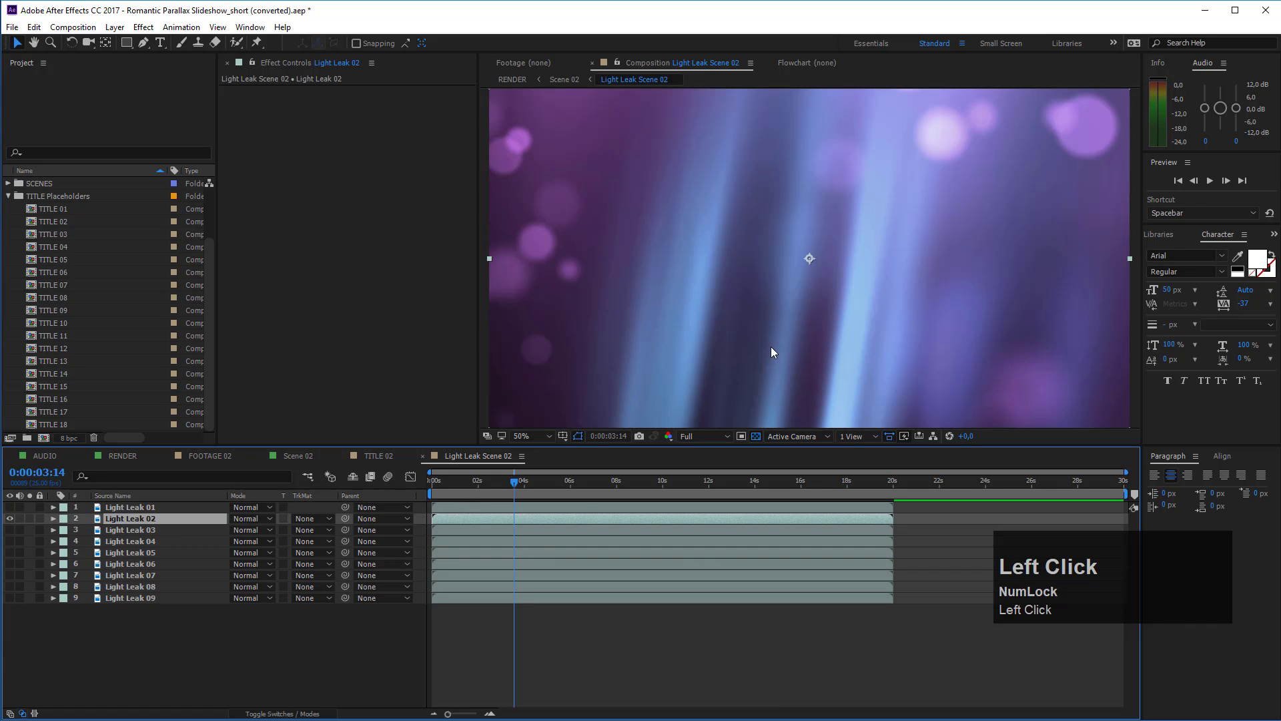
Preview Light Leak 02 at 0:00:01:22, then return to Scene 02 and check the leak over the photo at 0:00:01:12
scroll(625, 363, down, 2)
drag(543, 480, 476, 493)
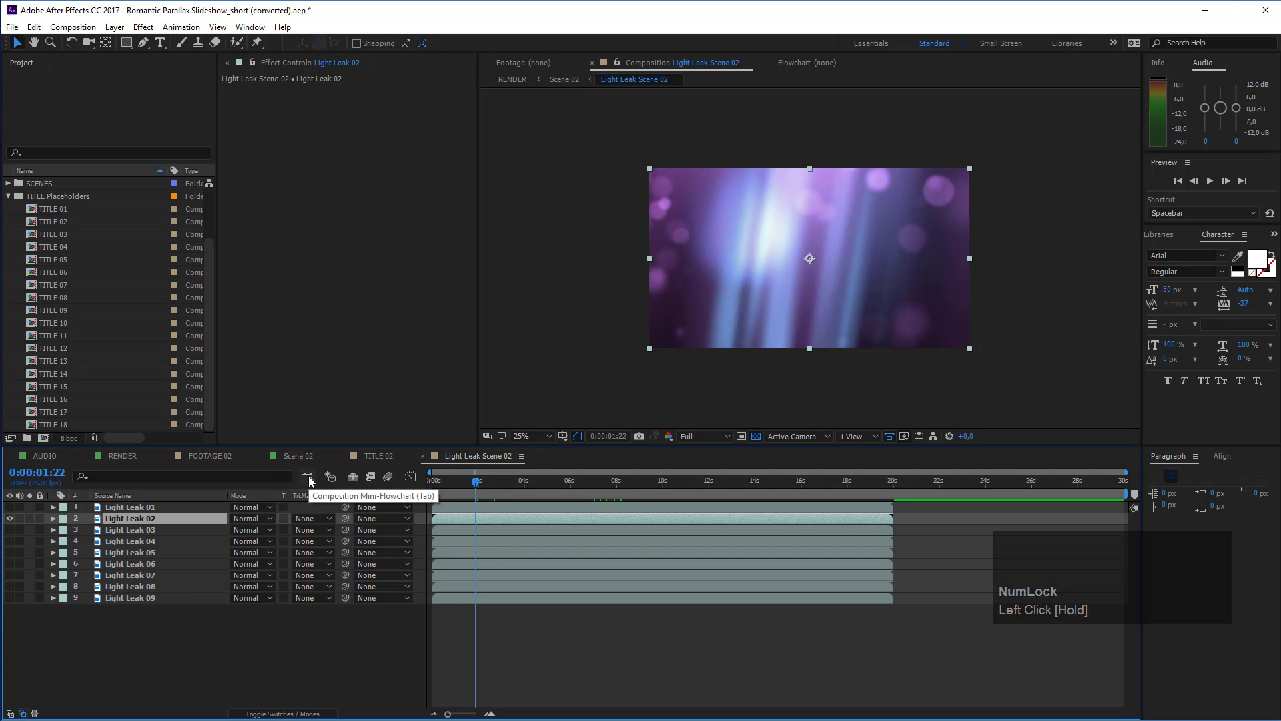
click(304, 457)
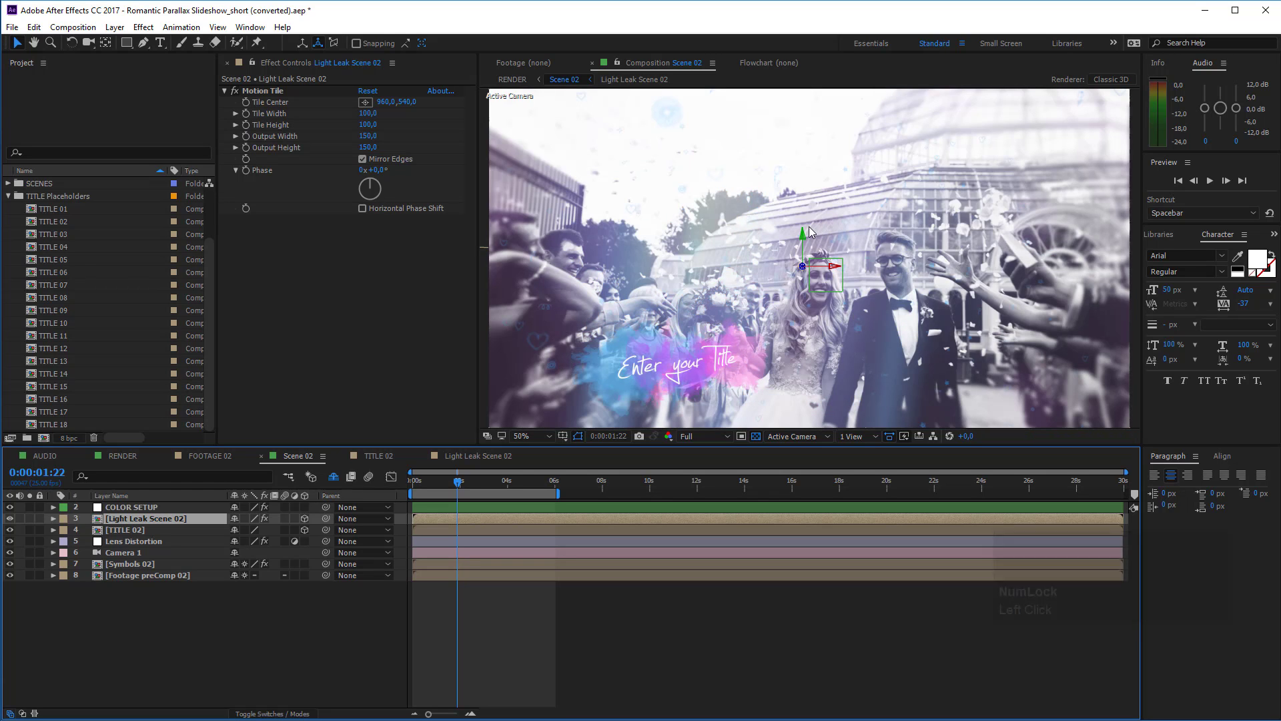
click(448, 482)
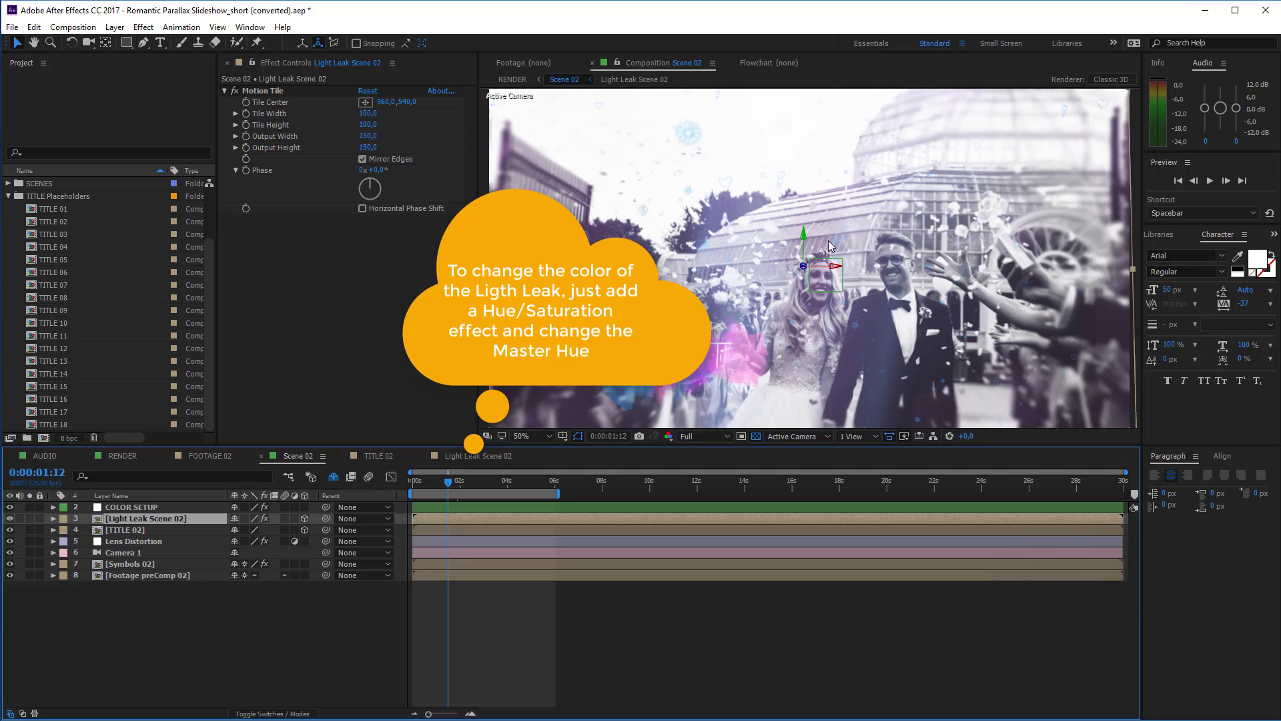
scroll(831, 246, down, 2)
scroll(849, 269, up, 2)
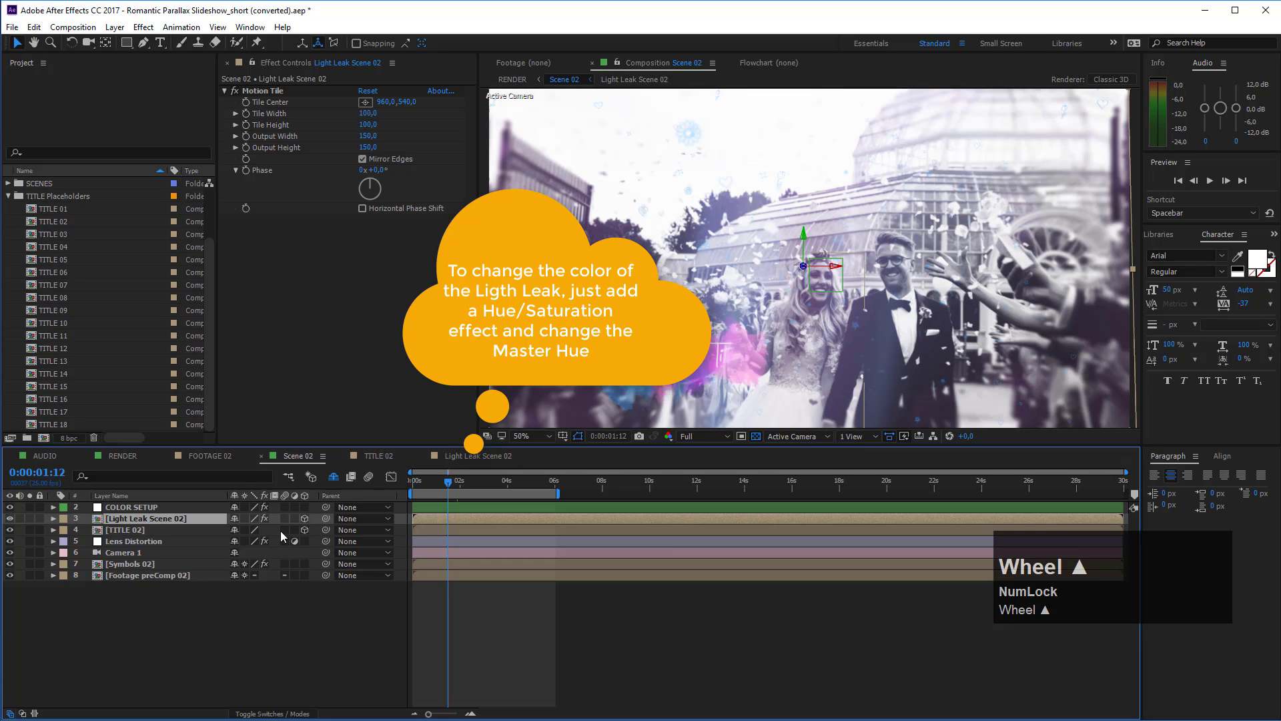
Try the opacity of the Light Leak Scene 02 layer at 100%, then at 50%
click(142, 520)
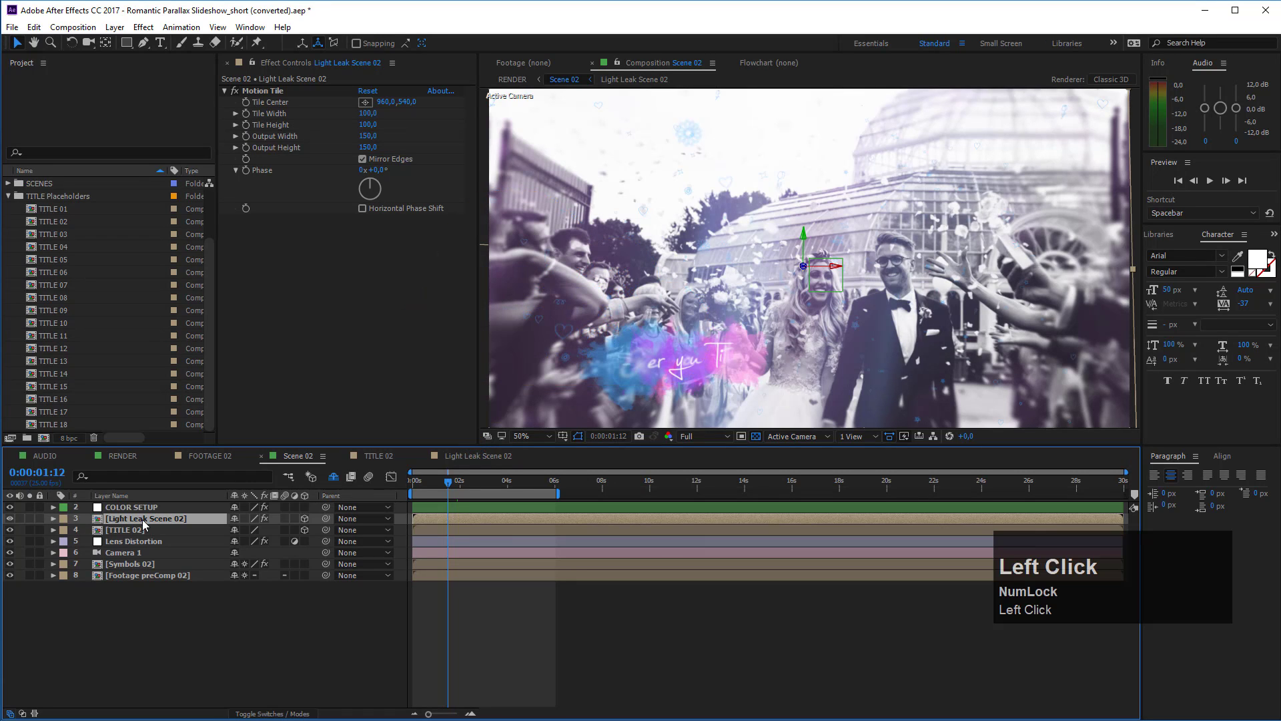
key(t)
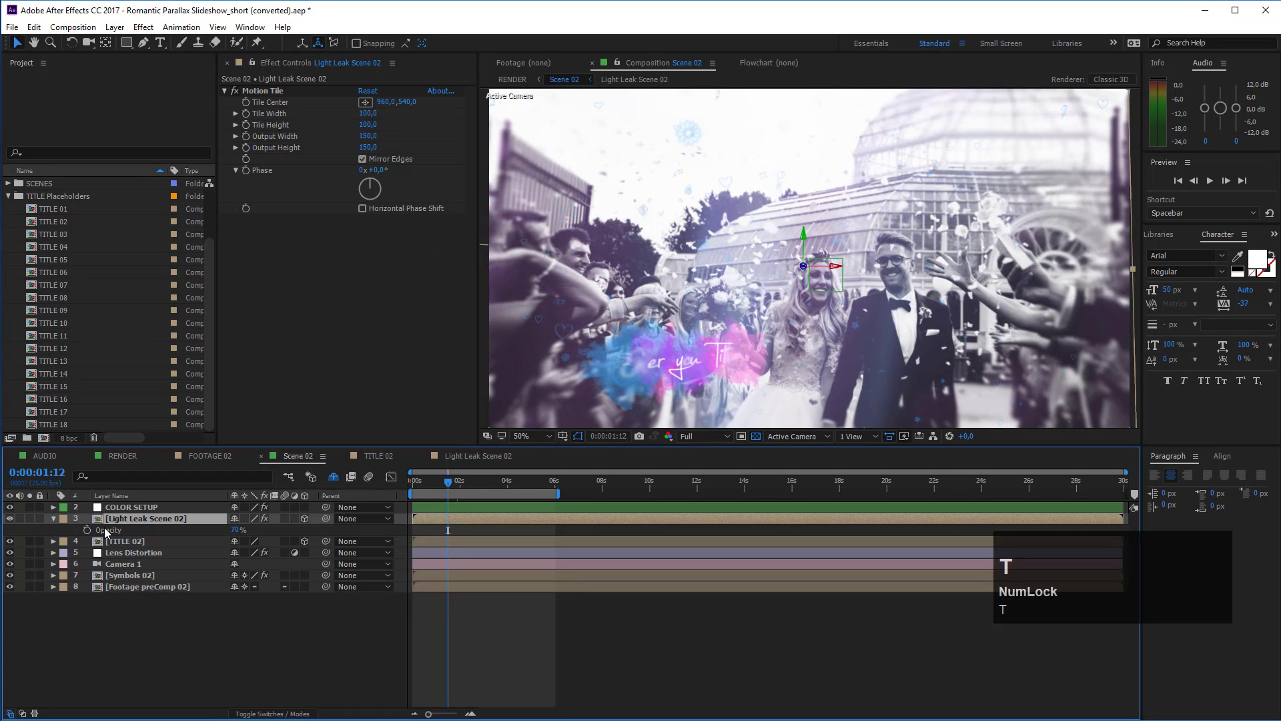
drag(235, 531, 271, 528)
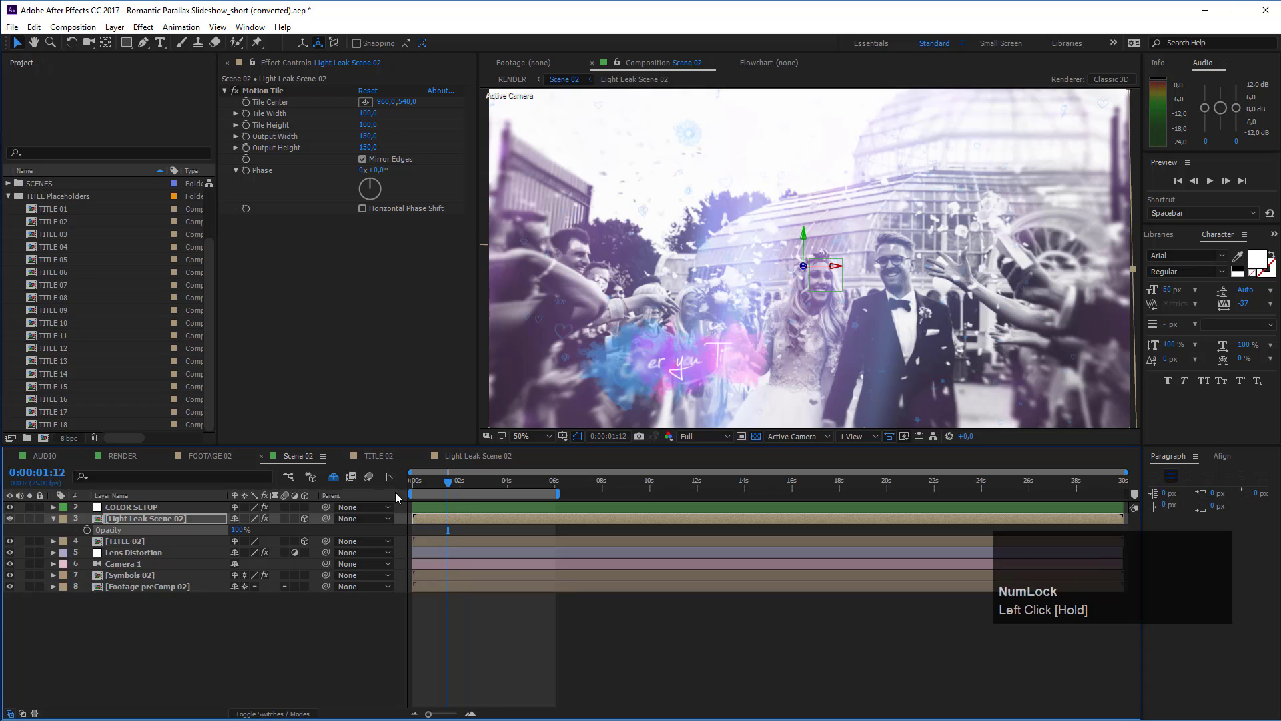
click(237, 529)
text(50)
click(222, 667)
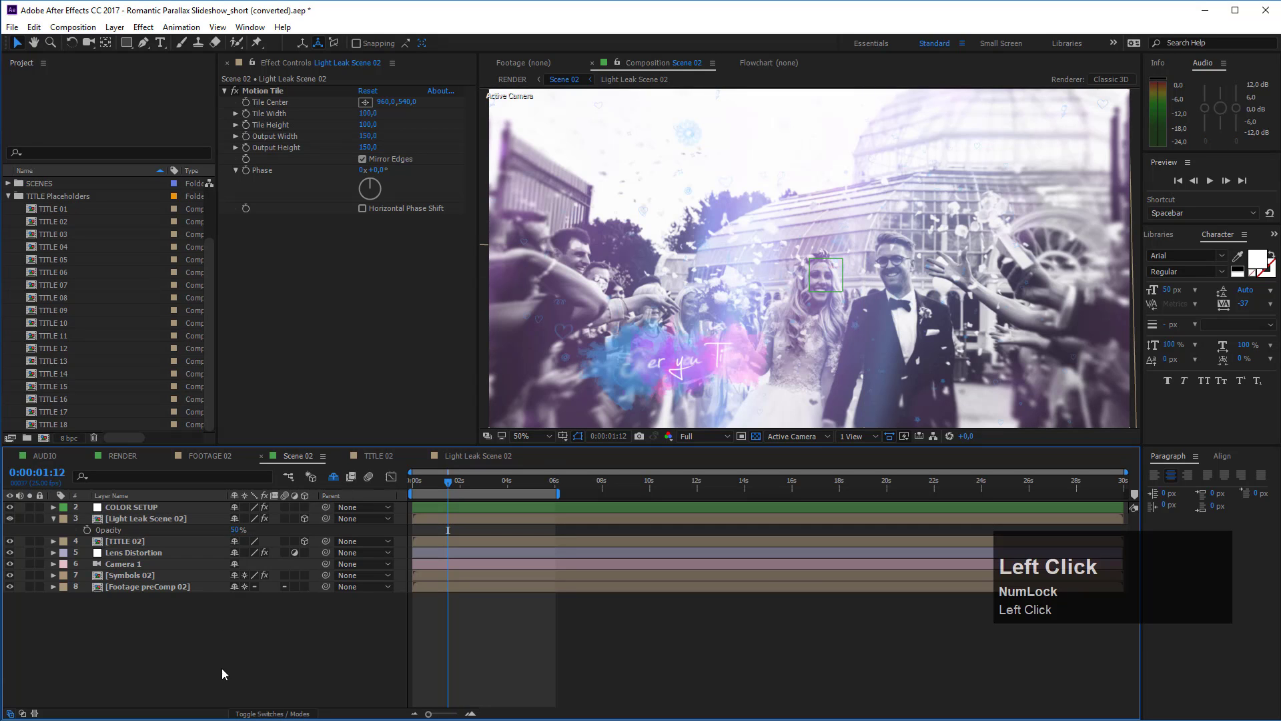
Set the opacity of the Light Leak Scene 02 layer to 70% and collapse its opacity property
click(238, 529)
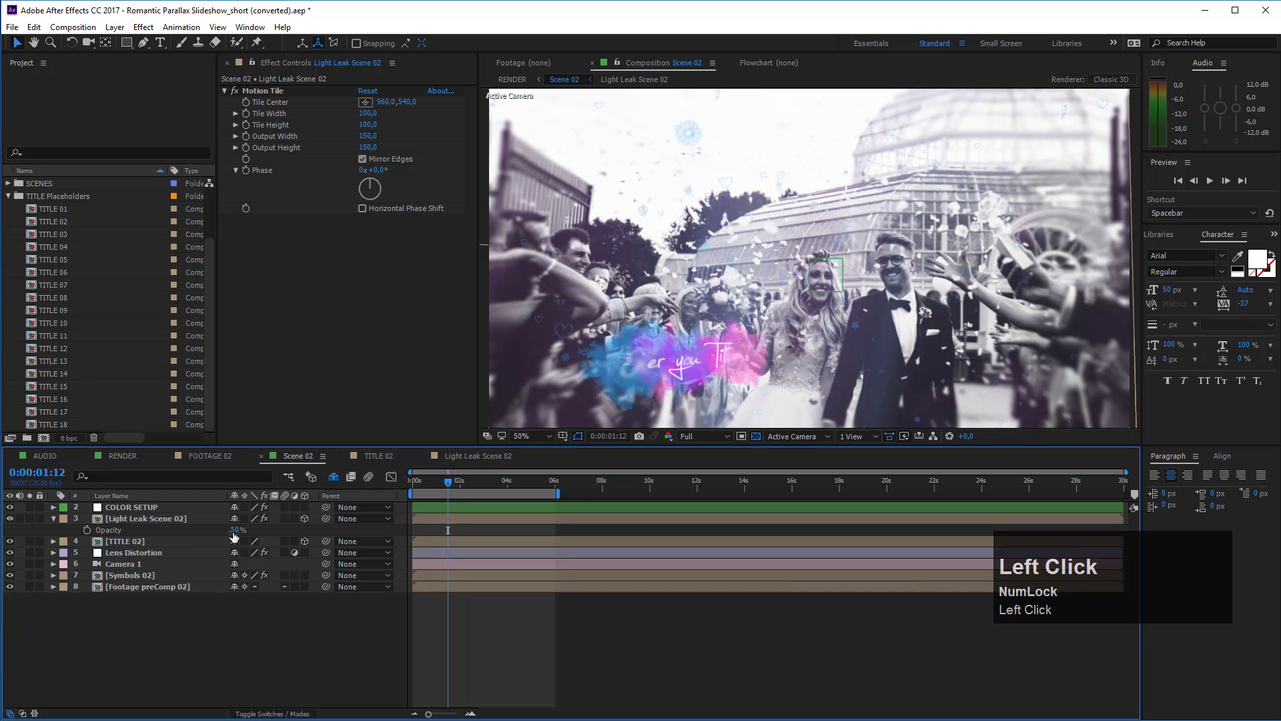
text(70)
click(265, 663)
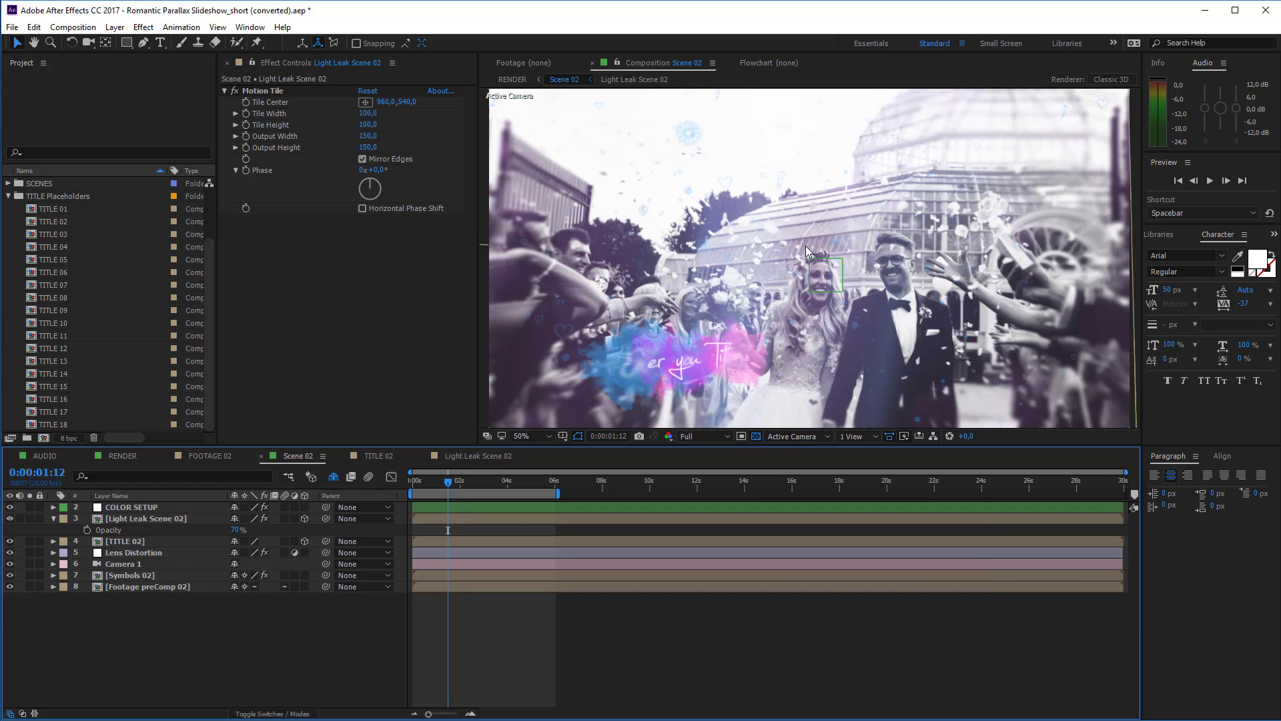
click(10, 520)
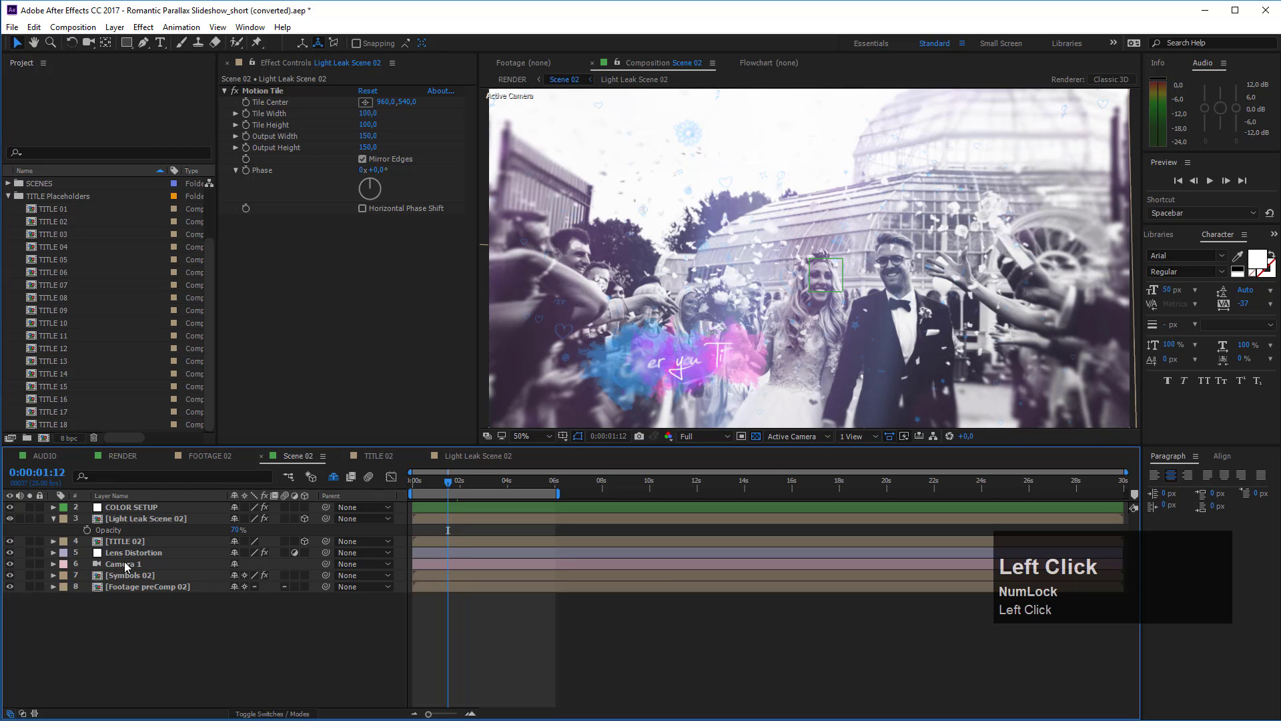
key(t)
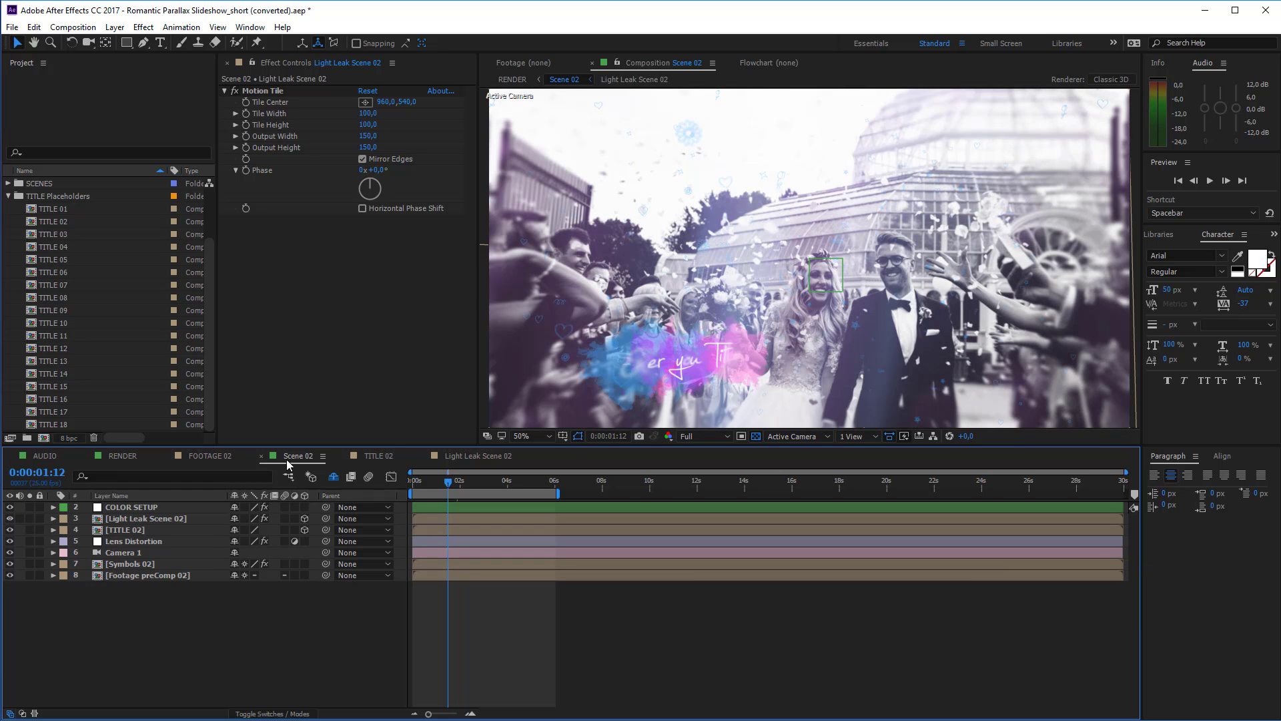
Select the TITLE 02 layer at 0:00:03:06, try Local Axis Mode, and switch back to World Axis Mode
click(127, 529)
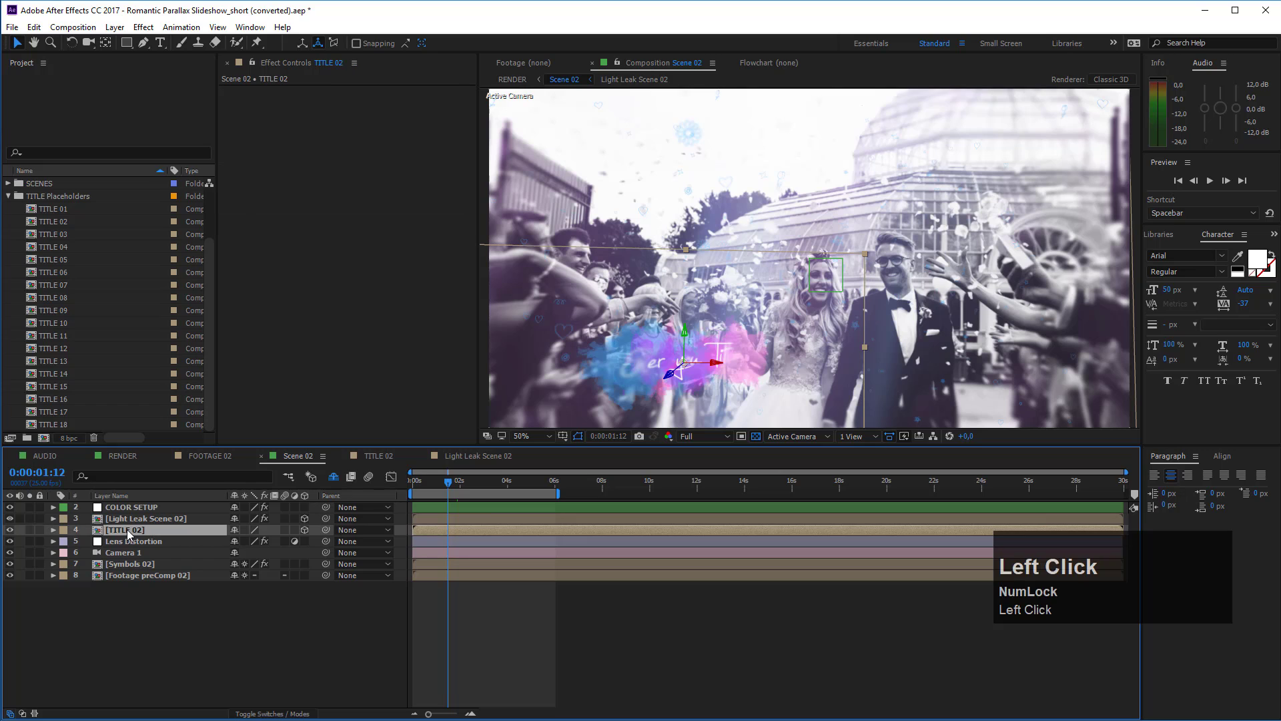
click(489, 483)
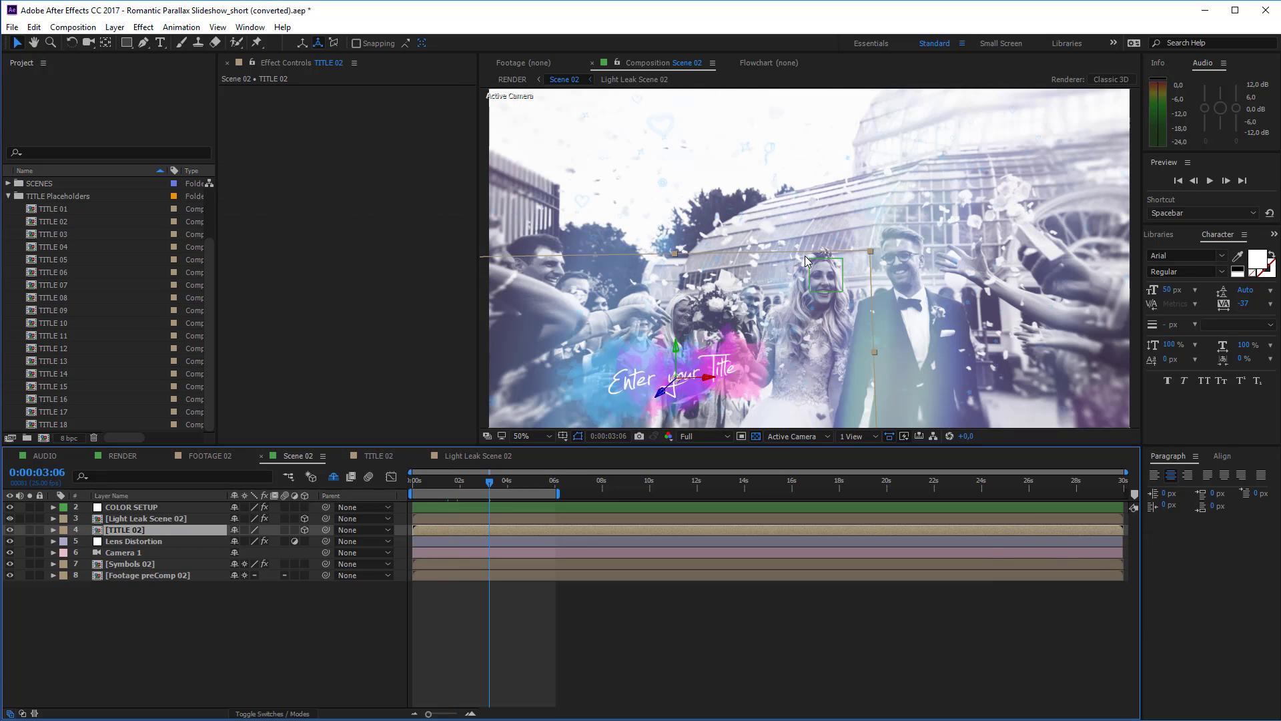
click(154, 532)
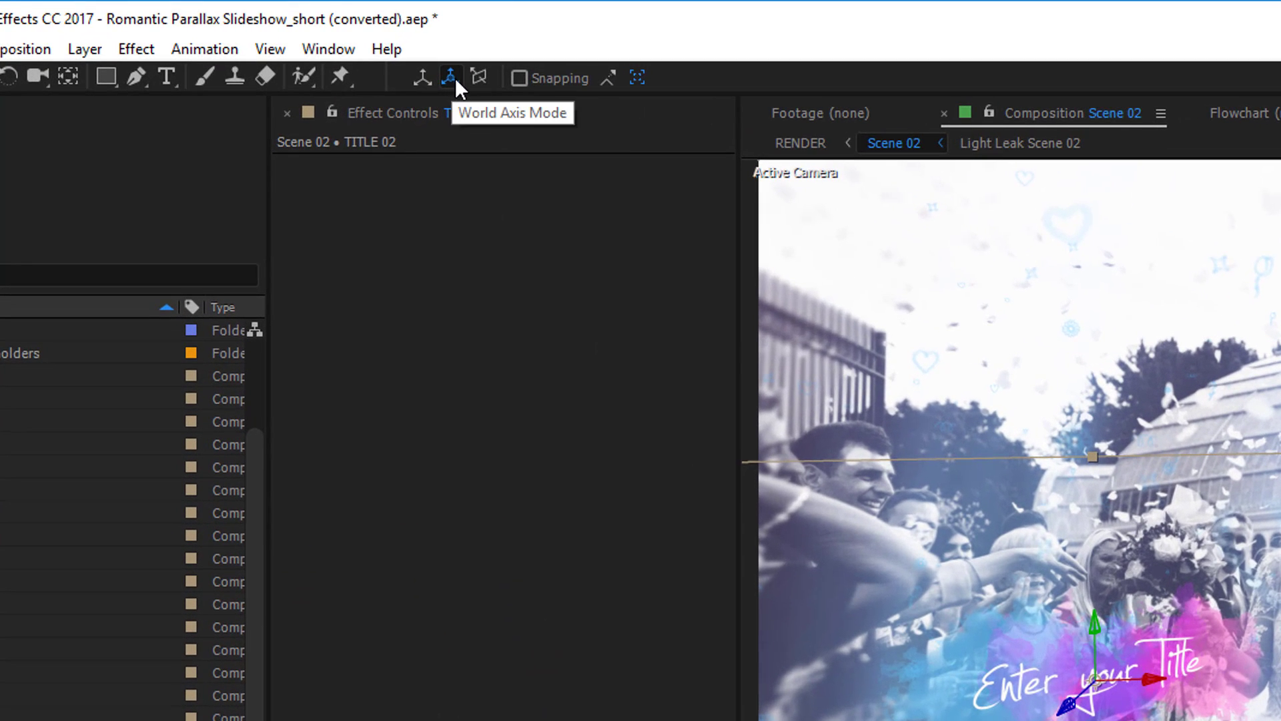
click(420, 82)
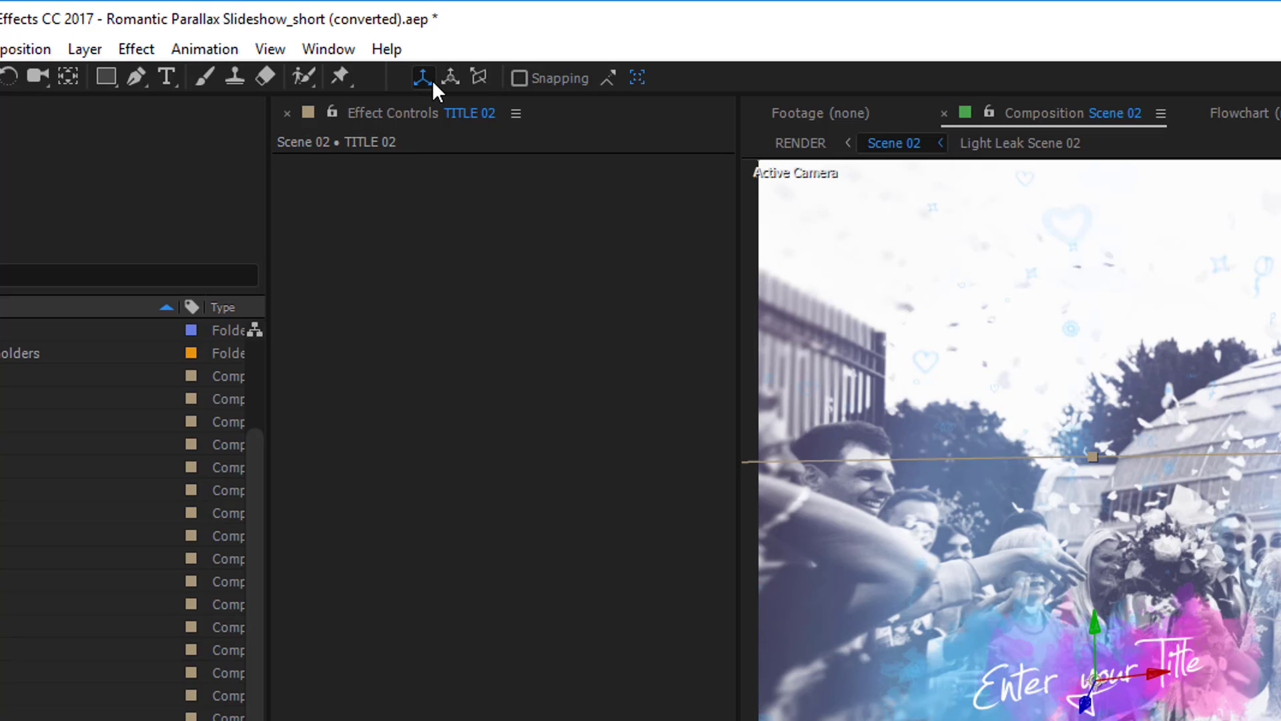
click(446, 80)
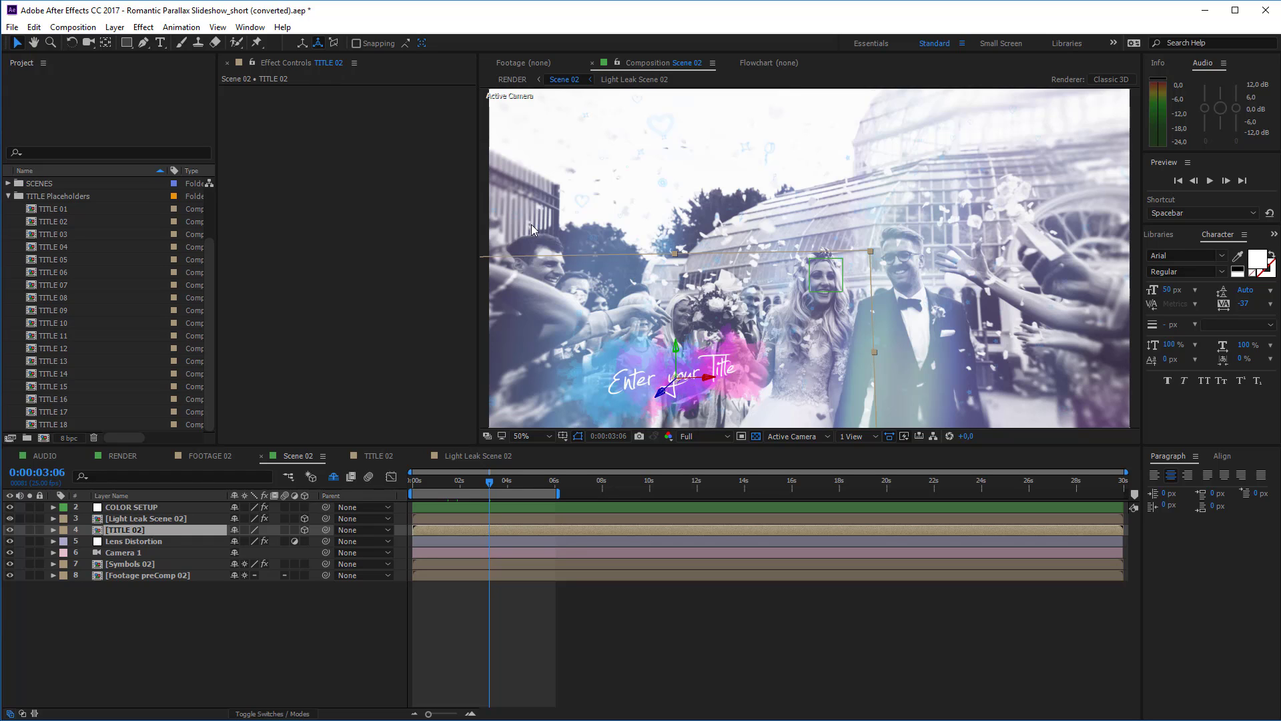
click(319, 44)
Move the TITLE 02 layer from the lower-left area to the upper-right area of the photo in Scene 02
scroll(797, 310, down, 2)
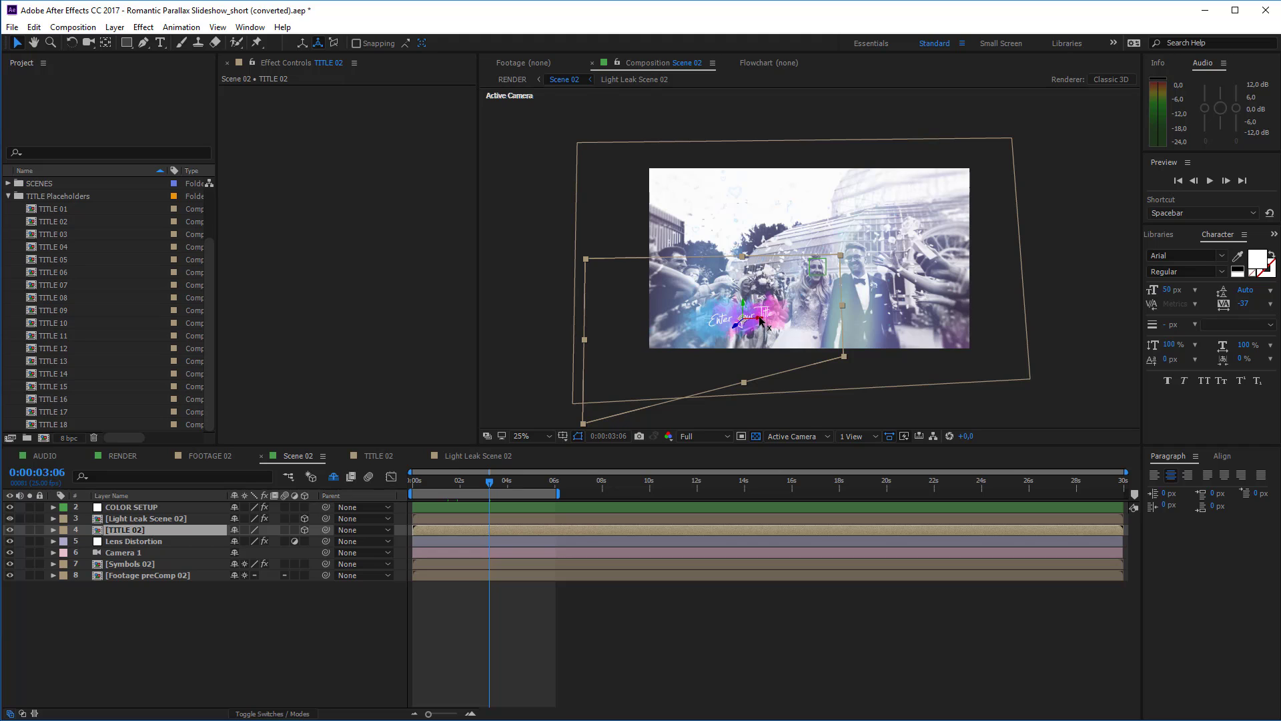
drag(760, 322, 930, 23)
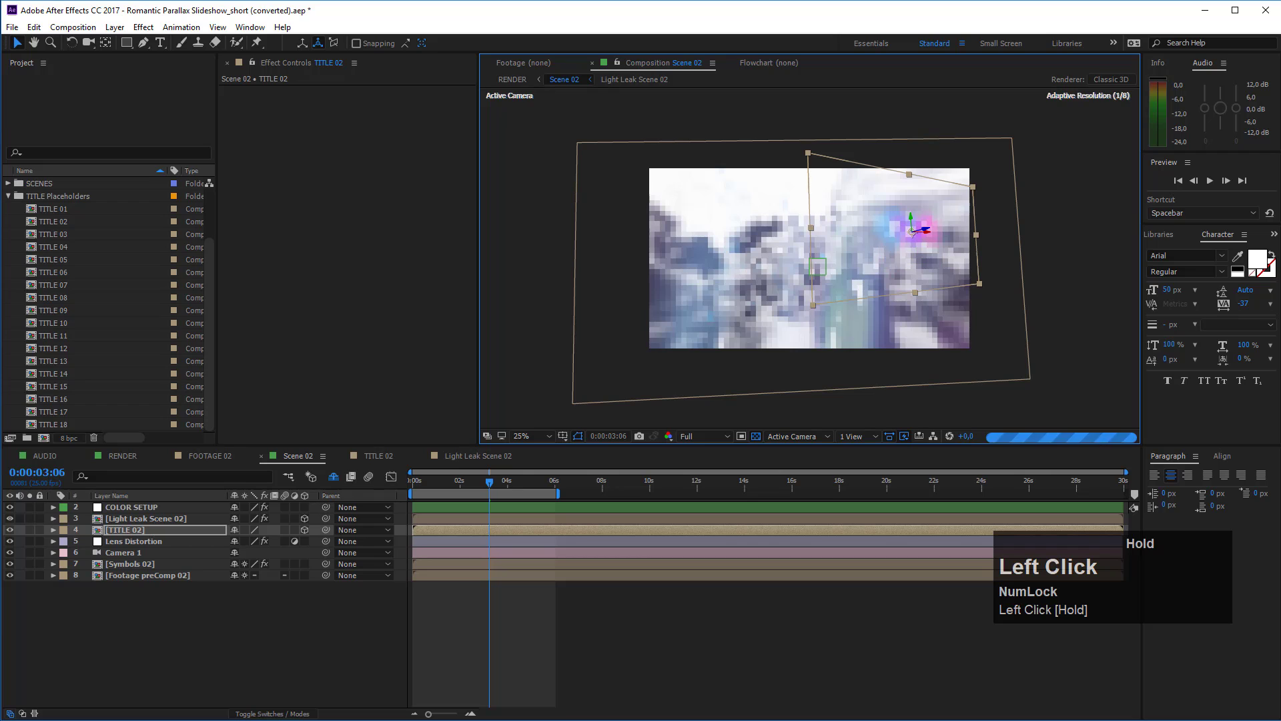
drag(912, 232, 923, 90)
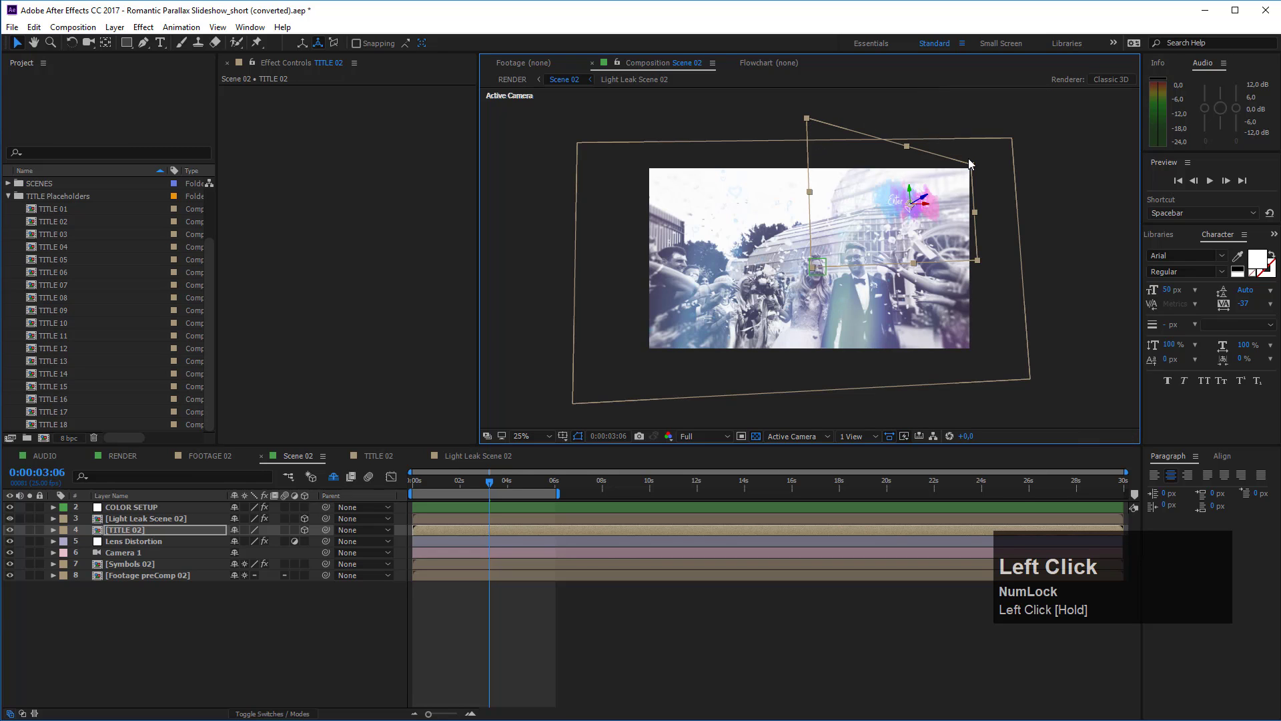
scroll(970, 163, up, 2)
Set the Y Rotation of the TITLE 02 layer to 15°
click(141, 532)
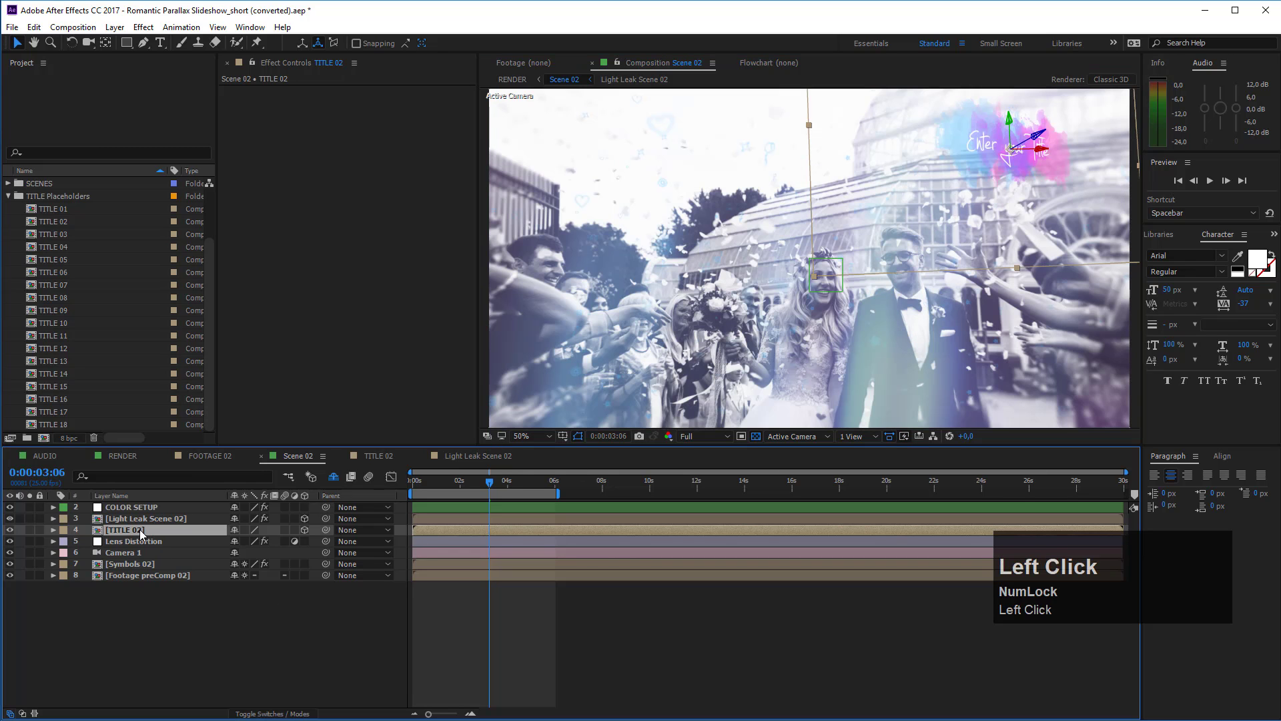
key(r)
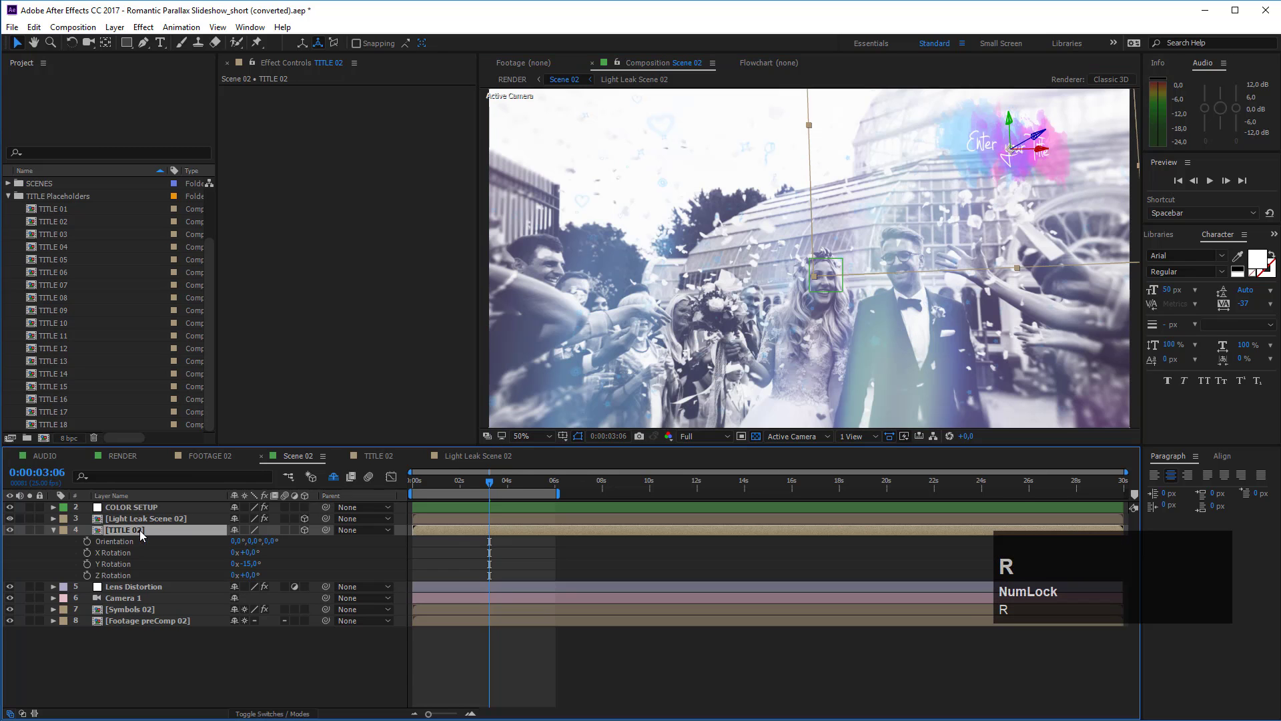
click(249, 564)
text(15)
key(Return)
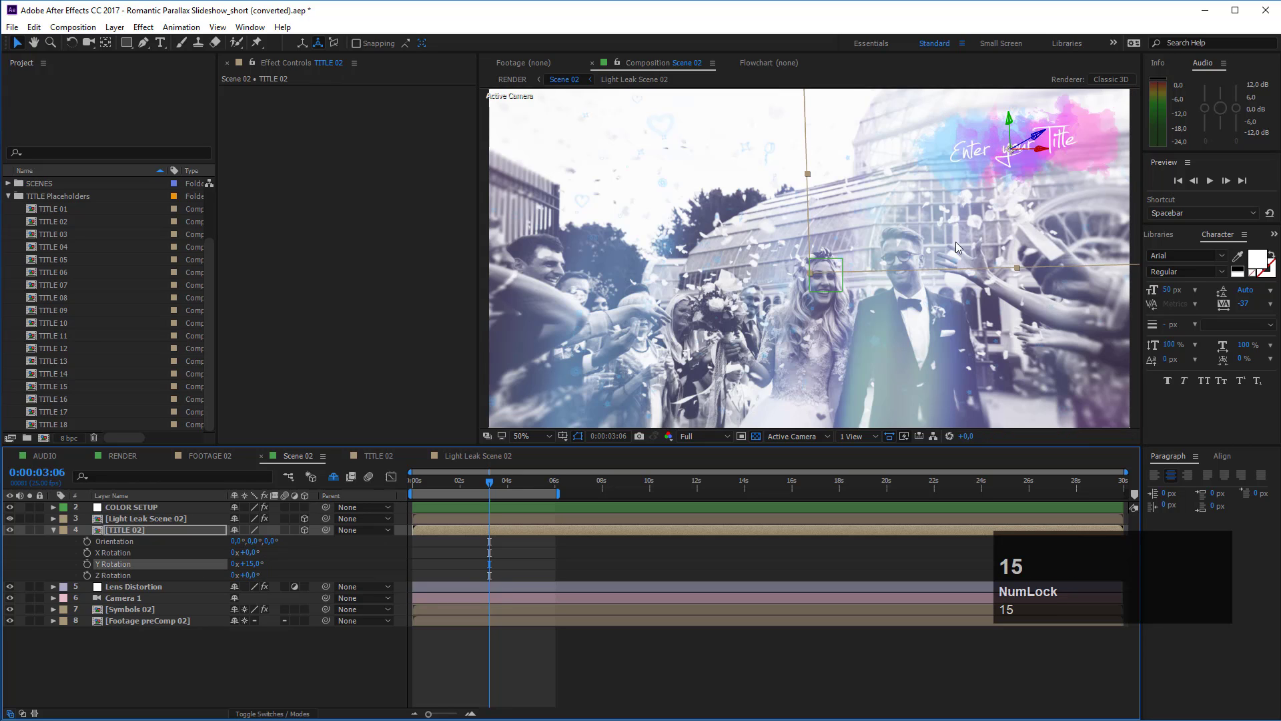
Shift the TITLE 02 layer slightly left within the photo and reveal its Position property
scroll(897, 180, down, 2)
drag(913, 194, 890, 211)
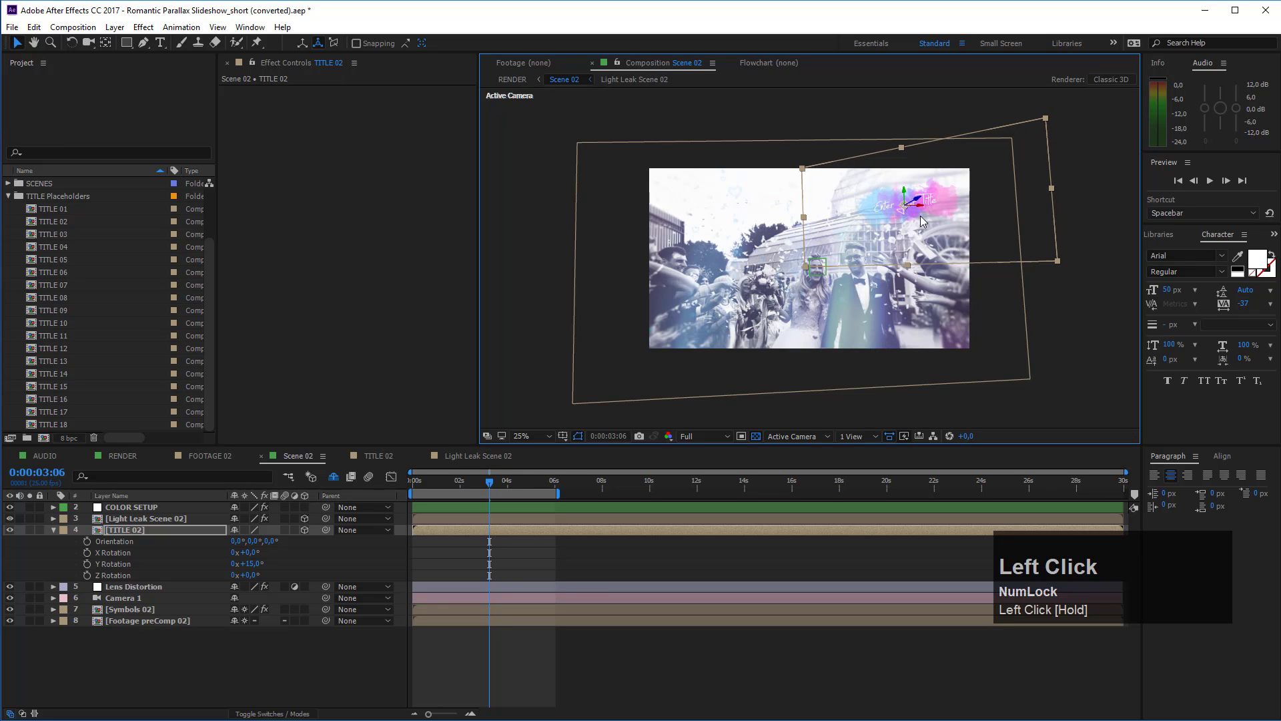
click(160, 530)
key(p)
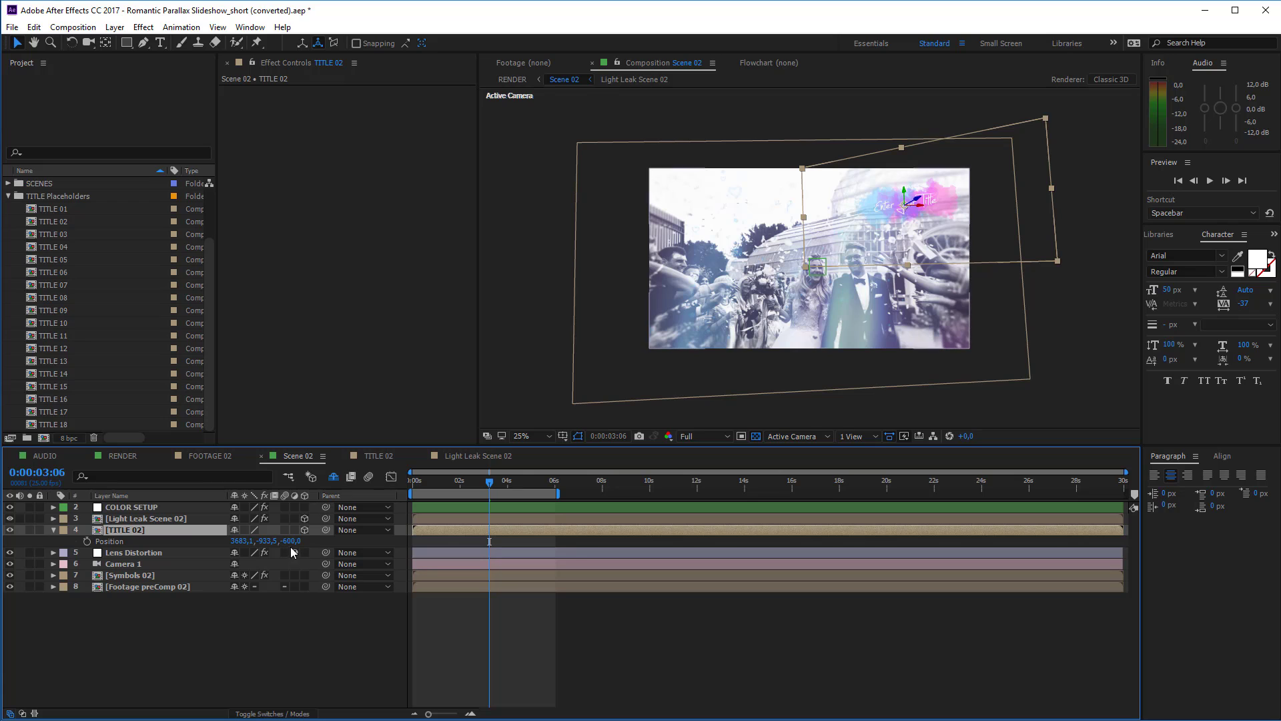
scroll(833, 301, up, 1)
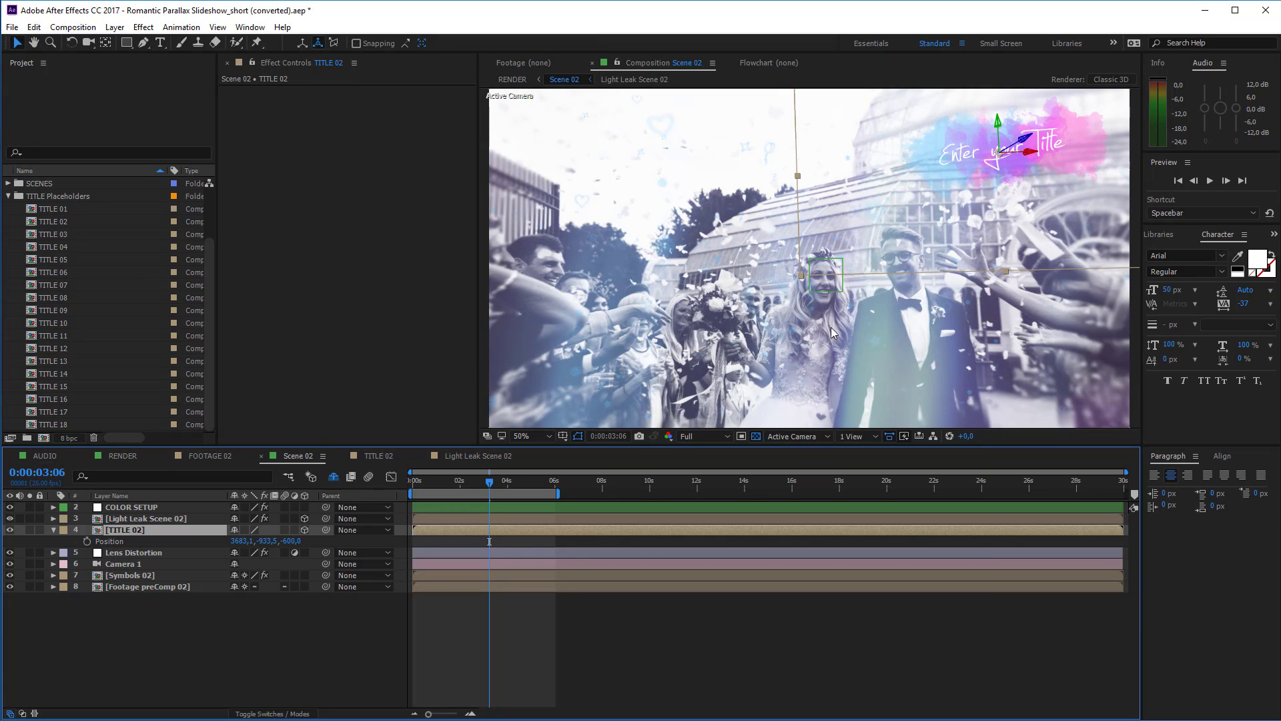
Open the Scene 10 composition from RENDER and go to 0:00:03:17
click(122, 456)
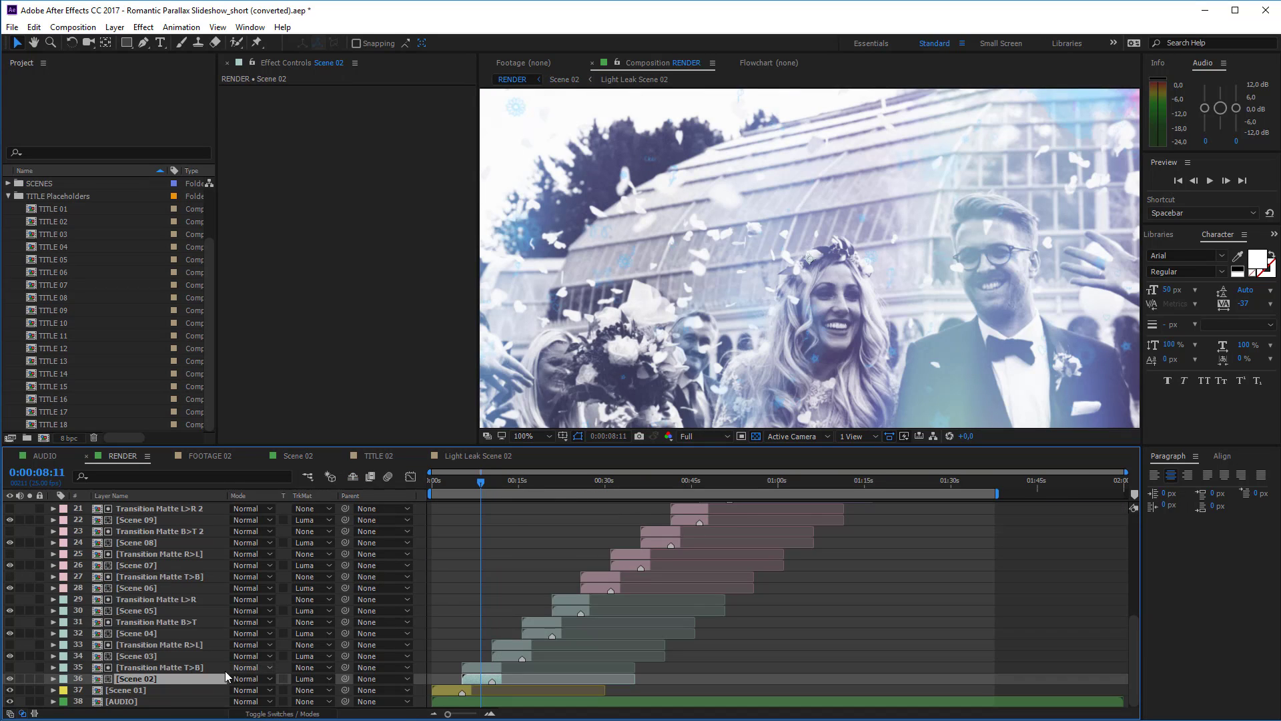
scroll(145, 661, up, 2)
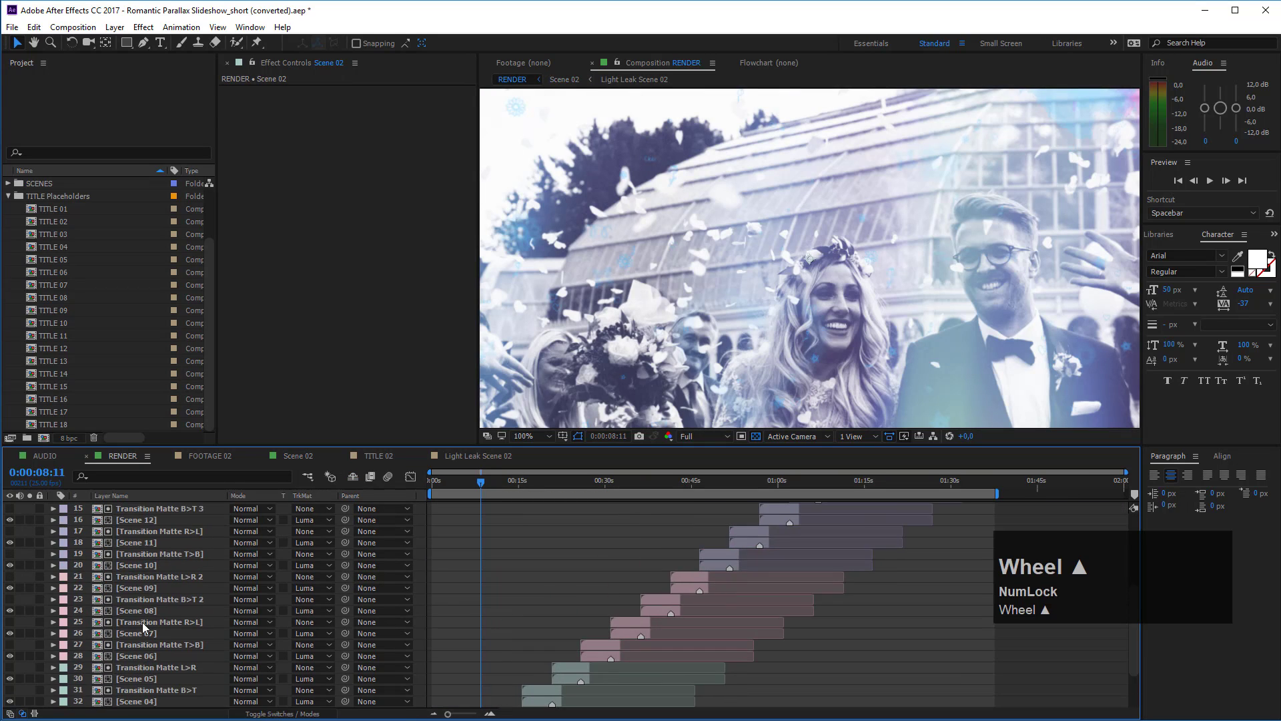
double_click(145, 568)
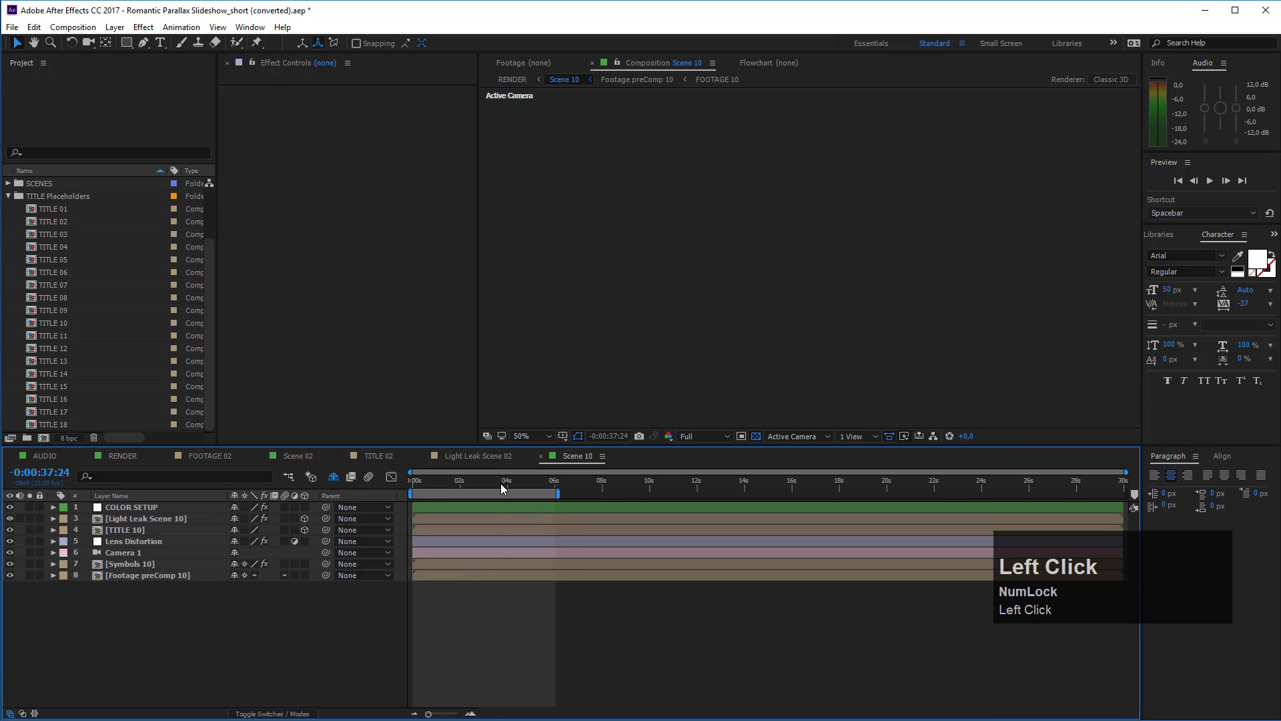
click(501, 488)
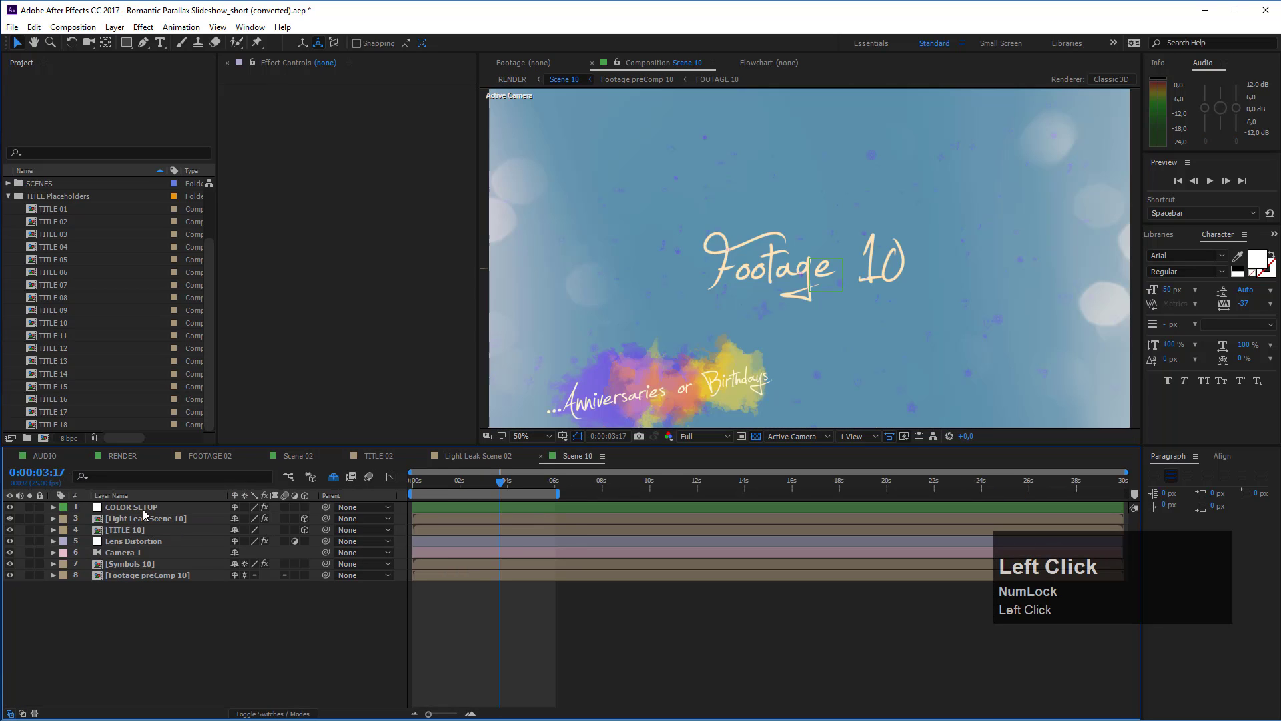
Inspect Scene 10's color setup, light leak, title and symbols layers, hiding and showing Symbols 10 to compare
click(144, 509)
click(122, 520)
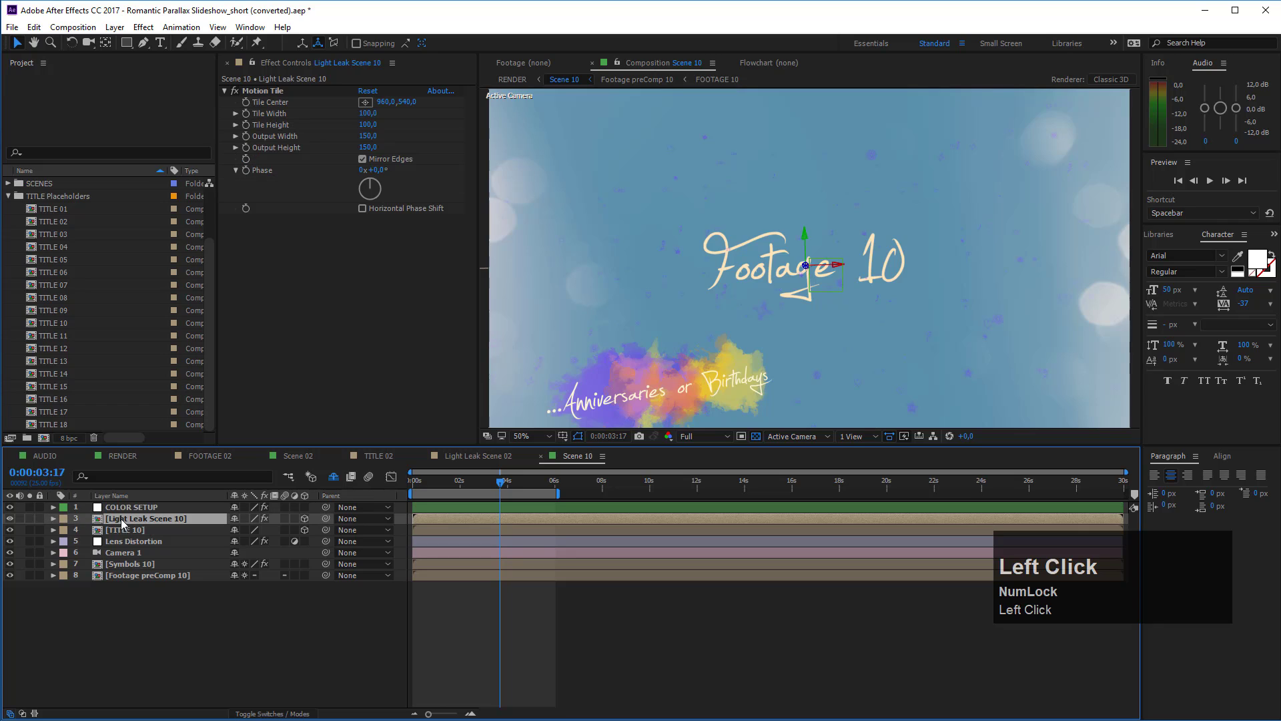
click(137, 531)
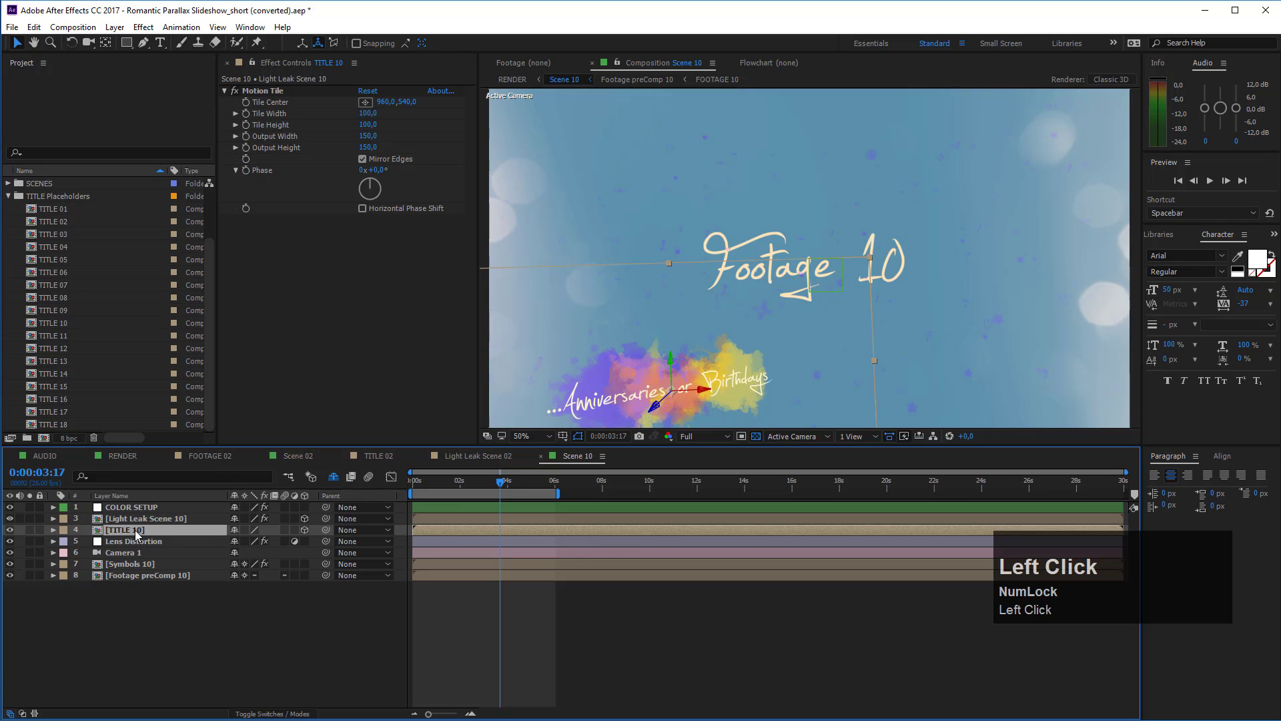
click(128, 564)
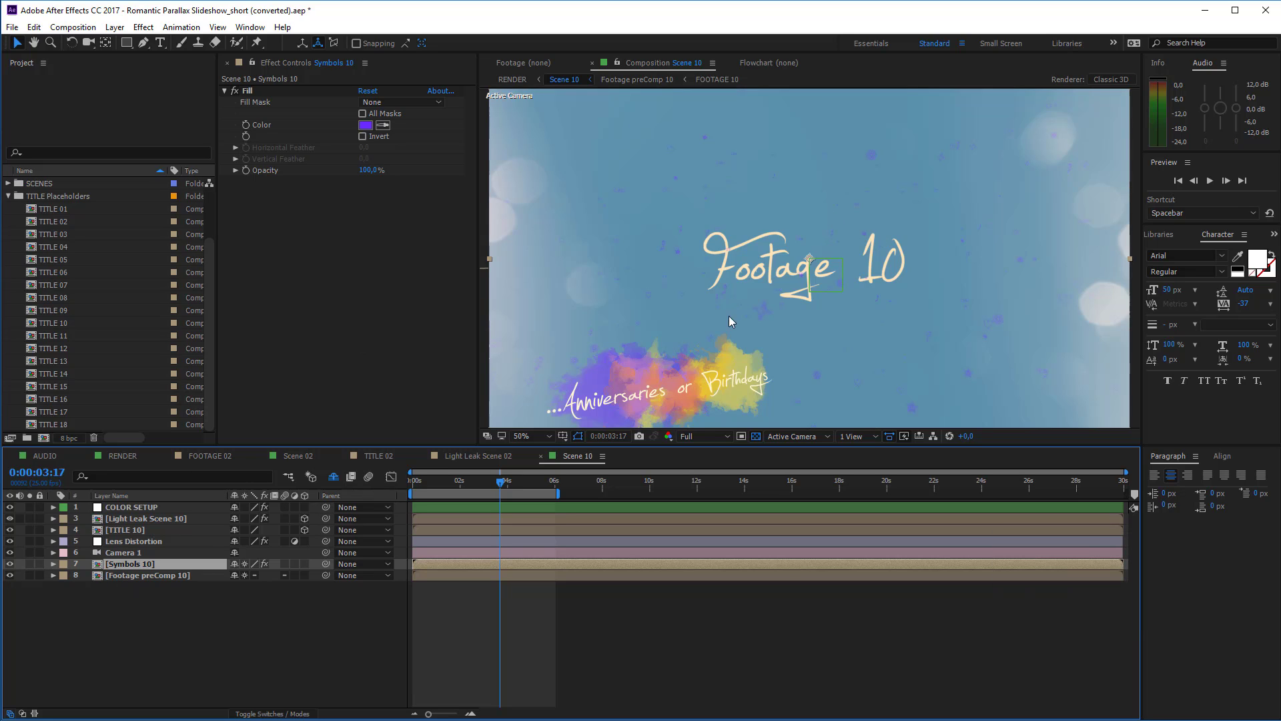
click(10, 564)
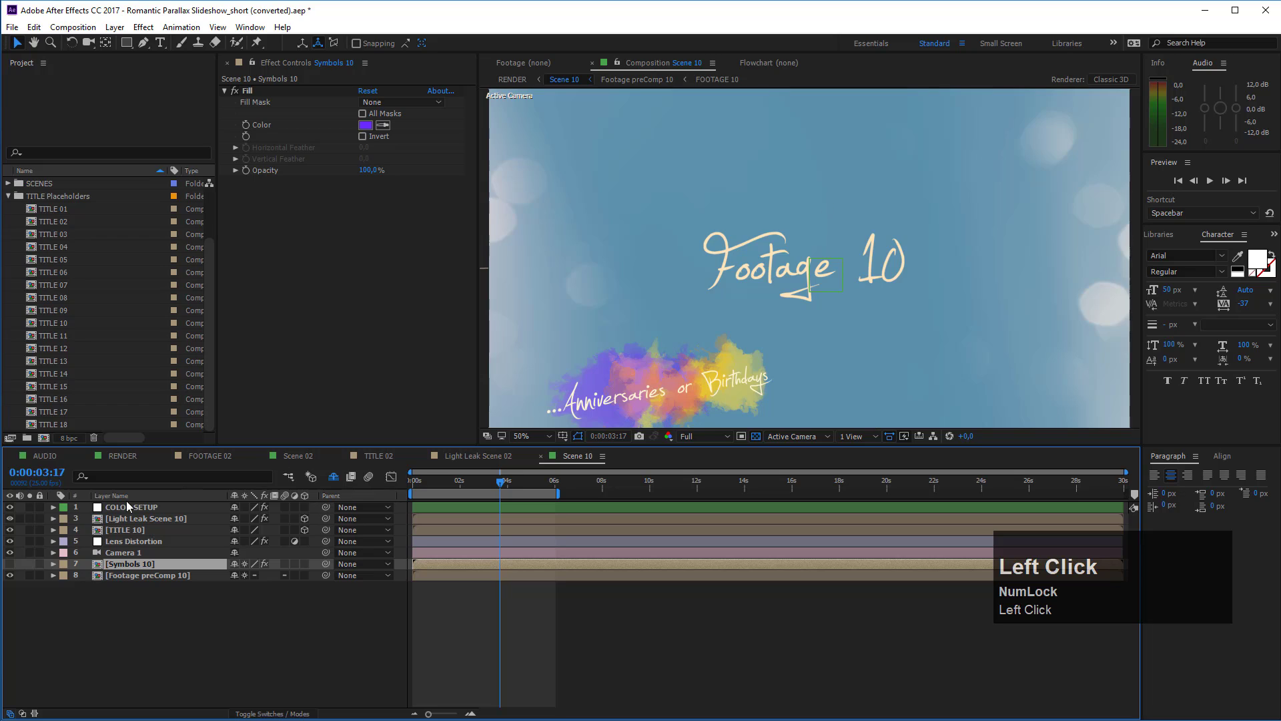
click(10, 565)
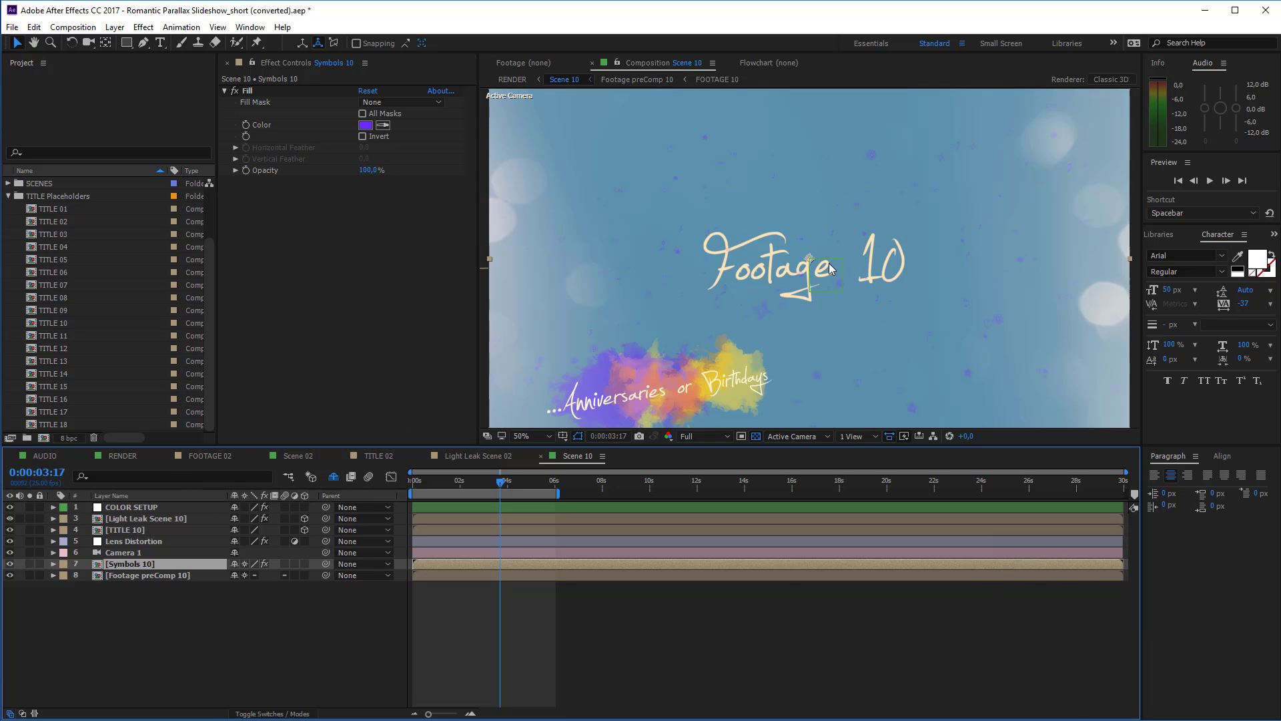
Return to the RENDER composition and review its layer stack between Scene 18 END and Scene 01
click(124, 456)
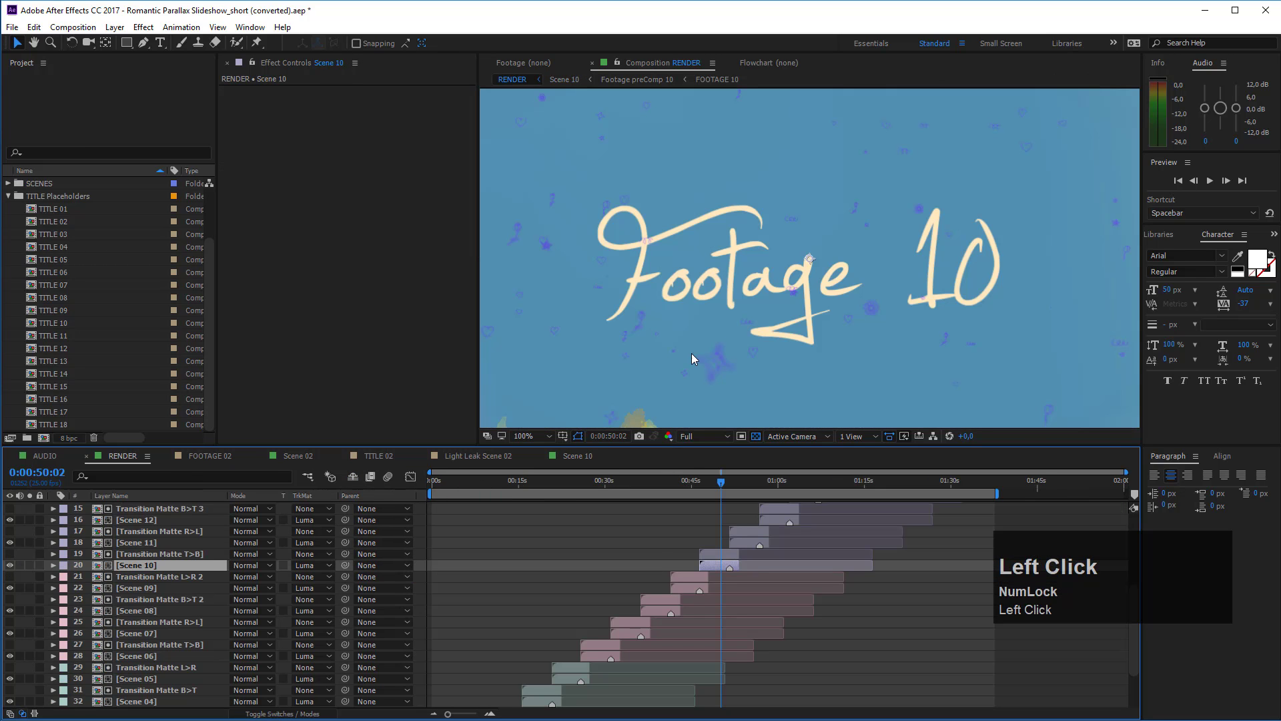
scroll(753, 529, up, 5)
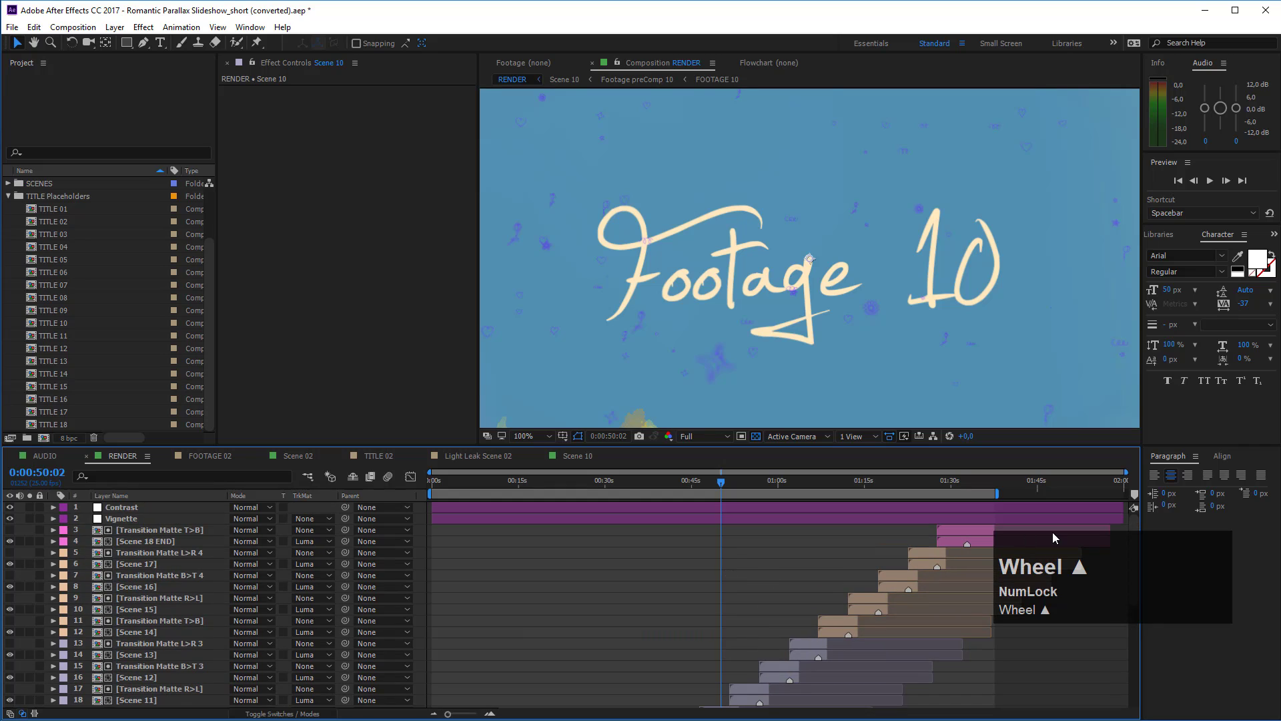
mouse_move(1124, 574)
mouse_down()
mouse_move(1152, 582)
mouse_move(1155, 606)
mouse_move(985, 544)
mouse_move(925, 544)
mouse_up()
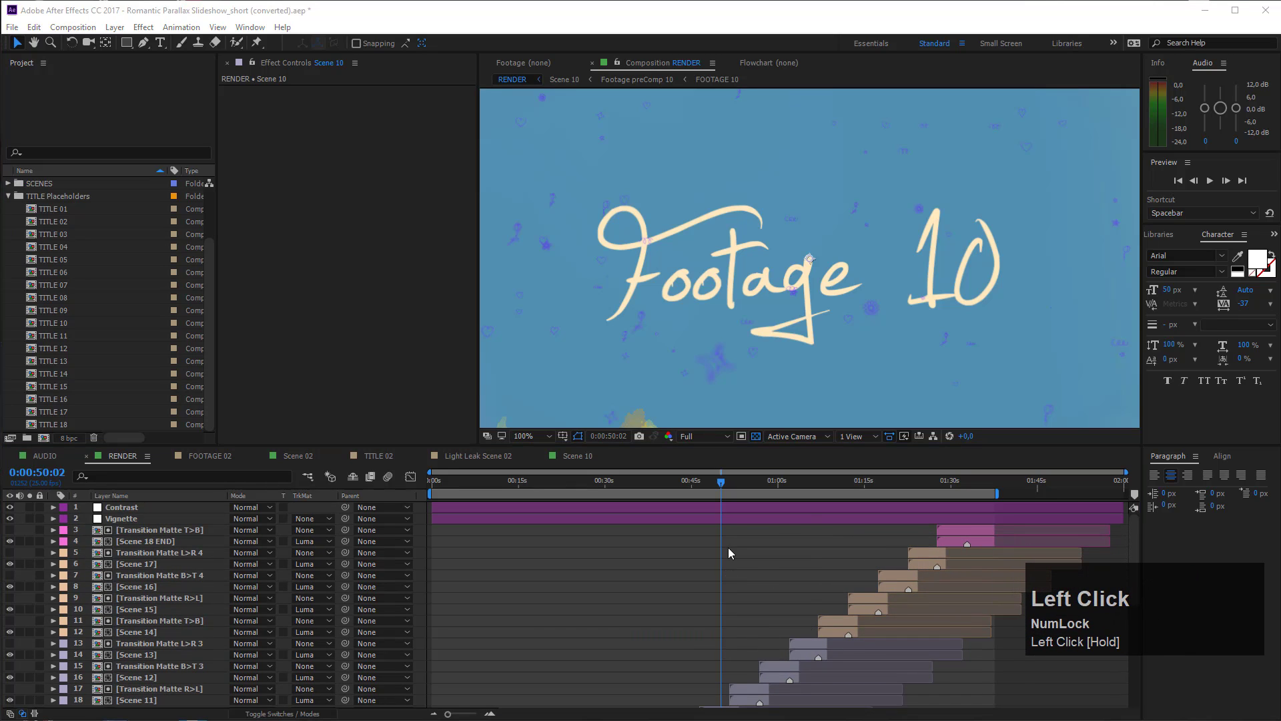
scroll(133, 574, down, 7)
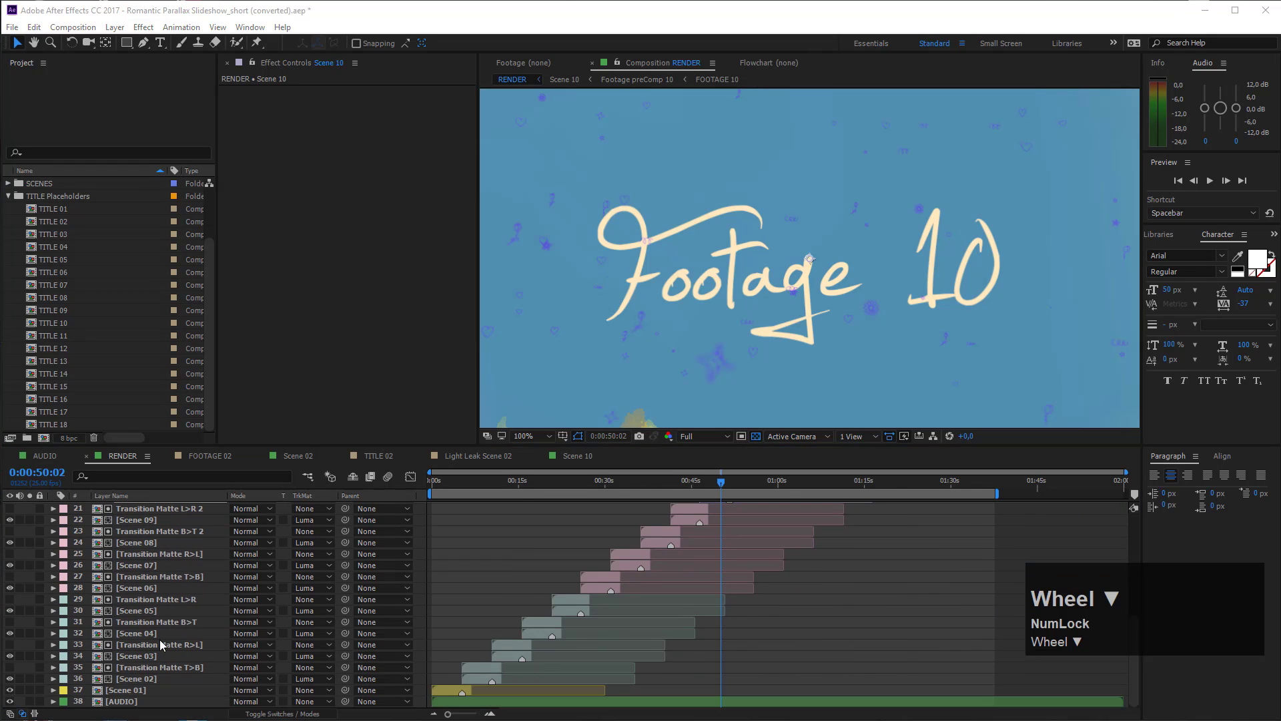
scroll(145, 668, up, 7)
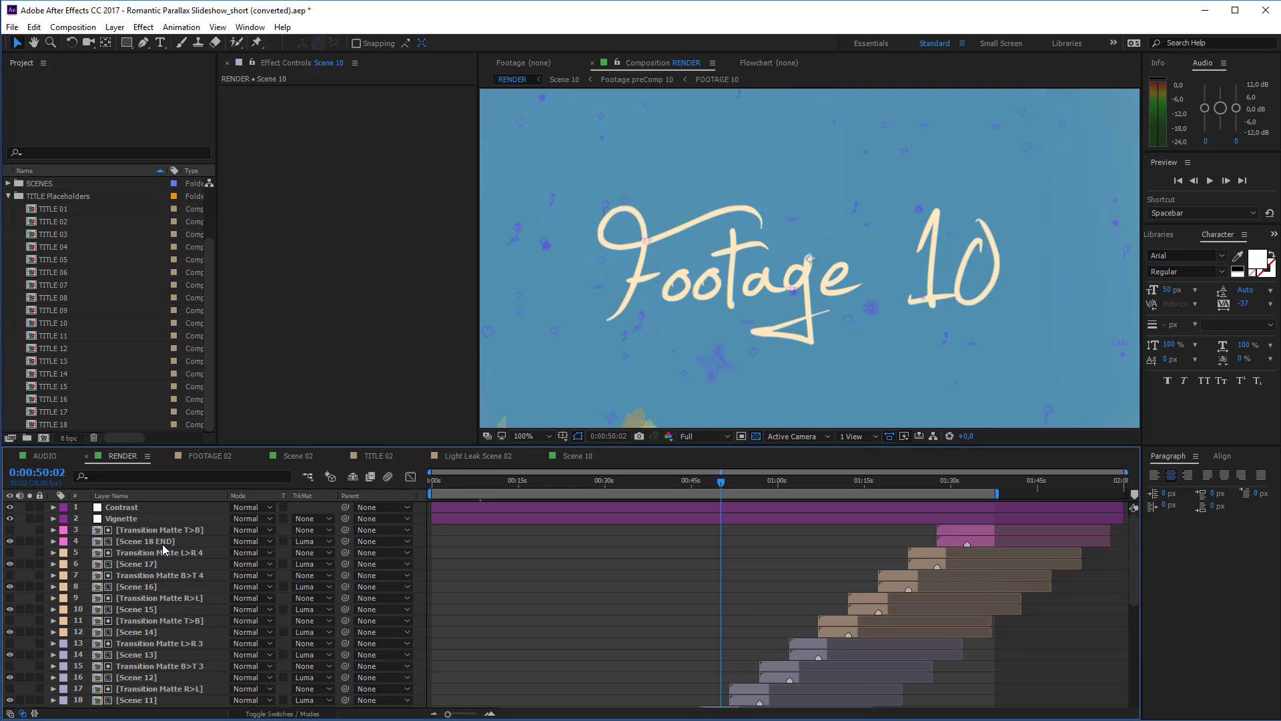
Delete the Scene 14 to Scene 17 layers together with their transition matte layers from the RENDER composition
click(934, 551)
shift+click(924, 564)
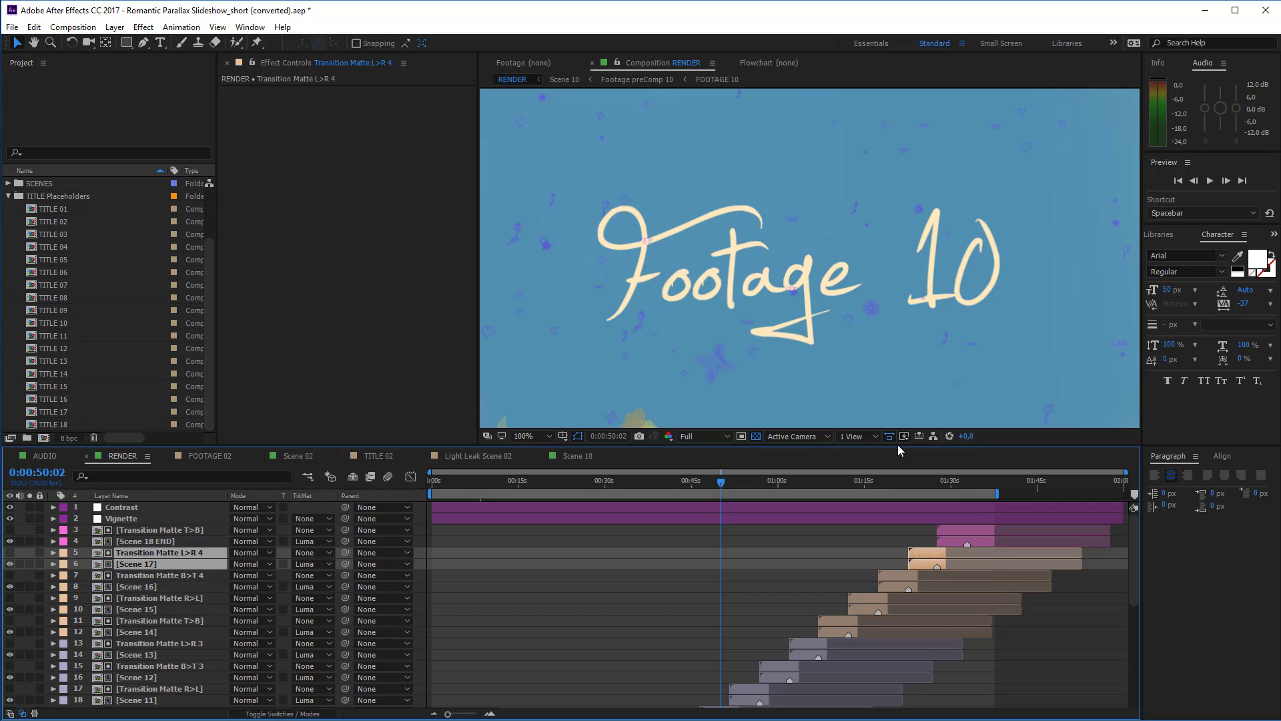
scroll(851, 618, down, 4)
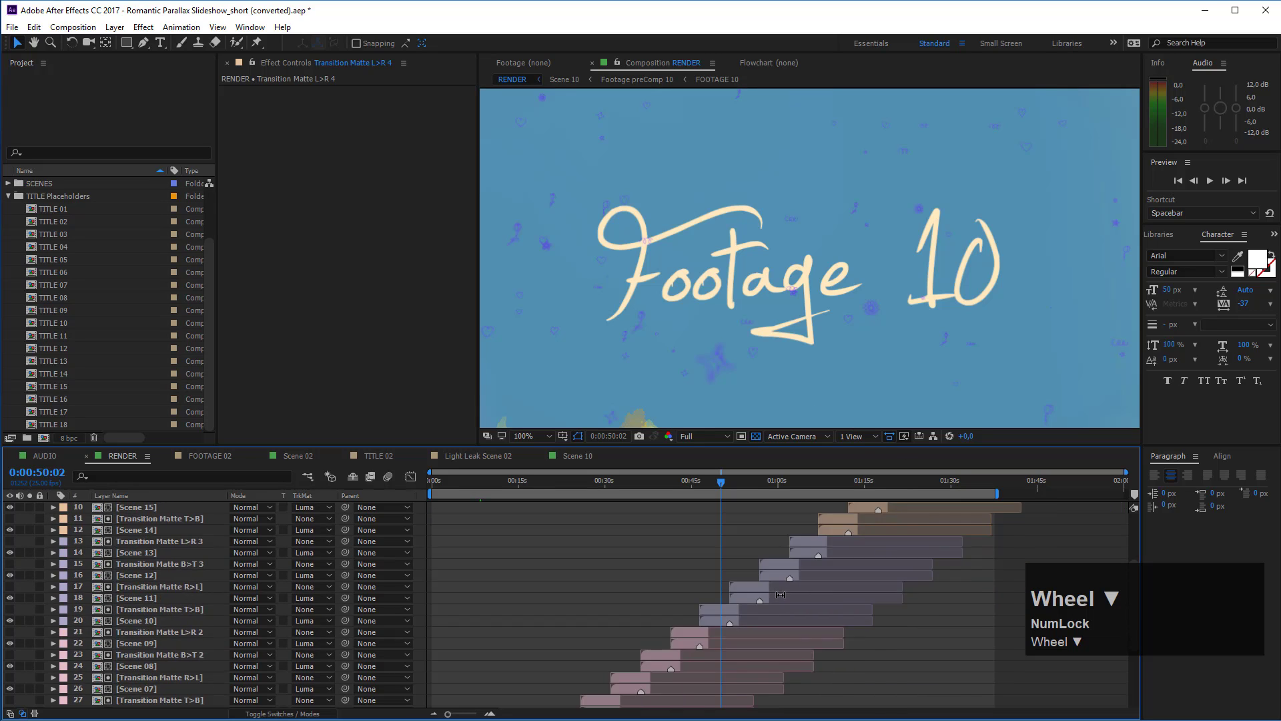
scroll(630, 620, down, 2)
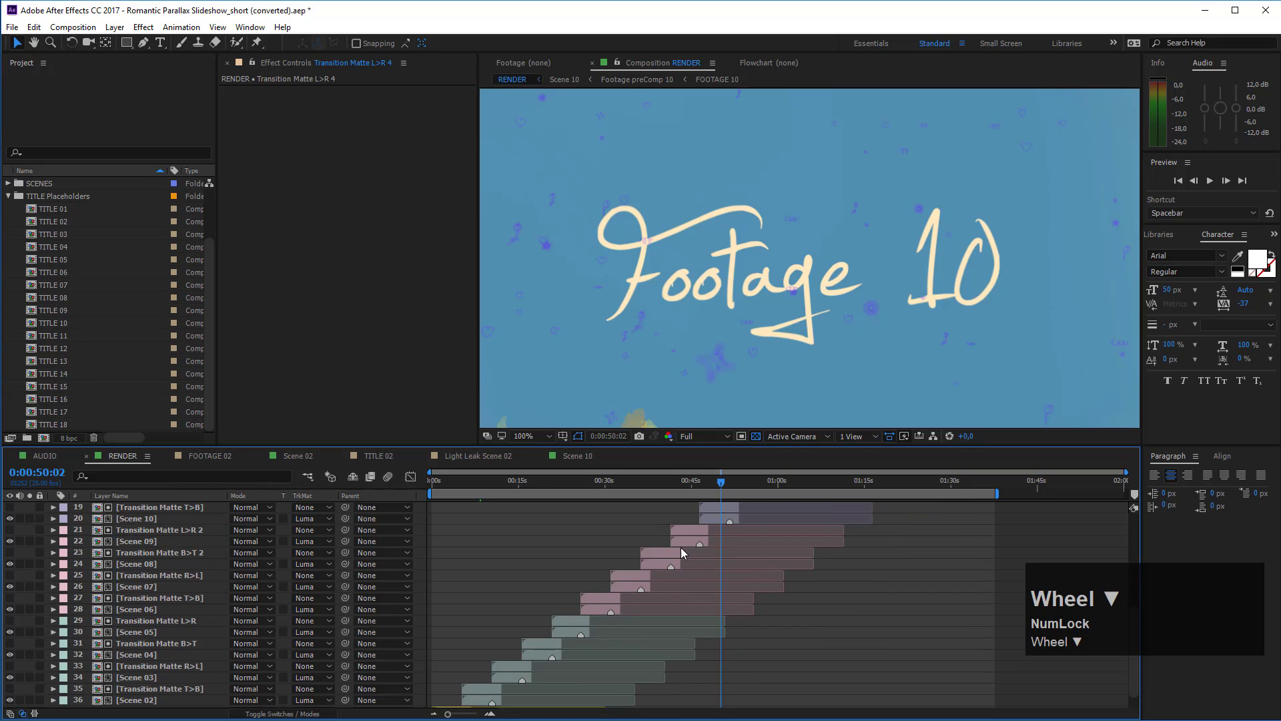
scroll(590, 614, down, 1)
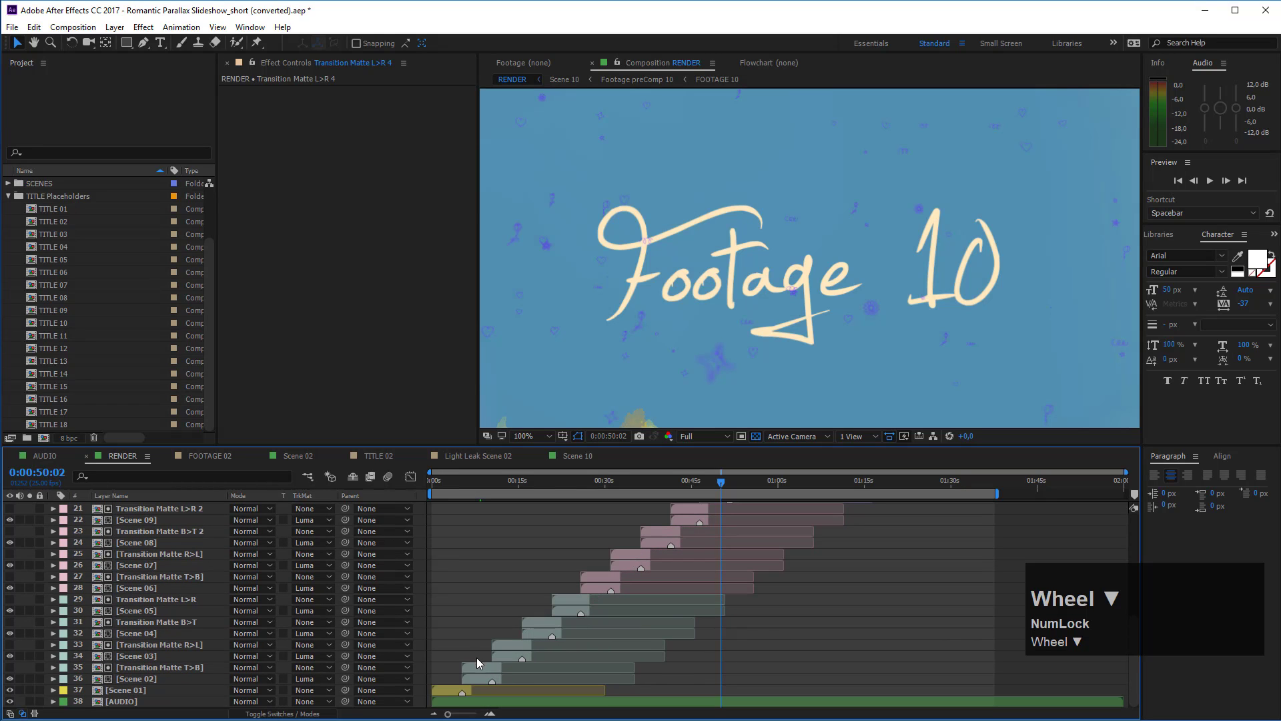
scroll(682, 646, up, 6)
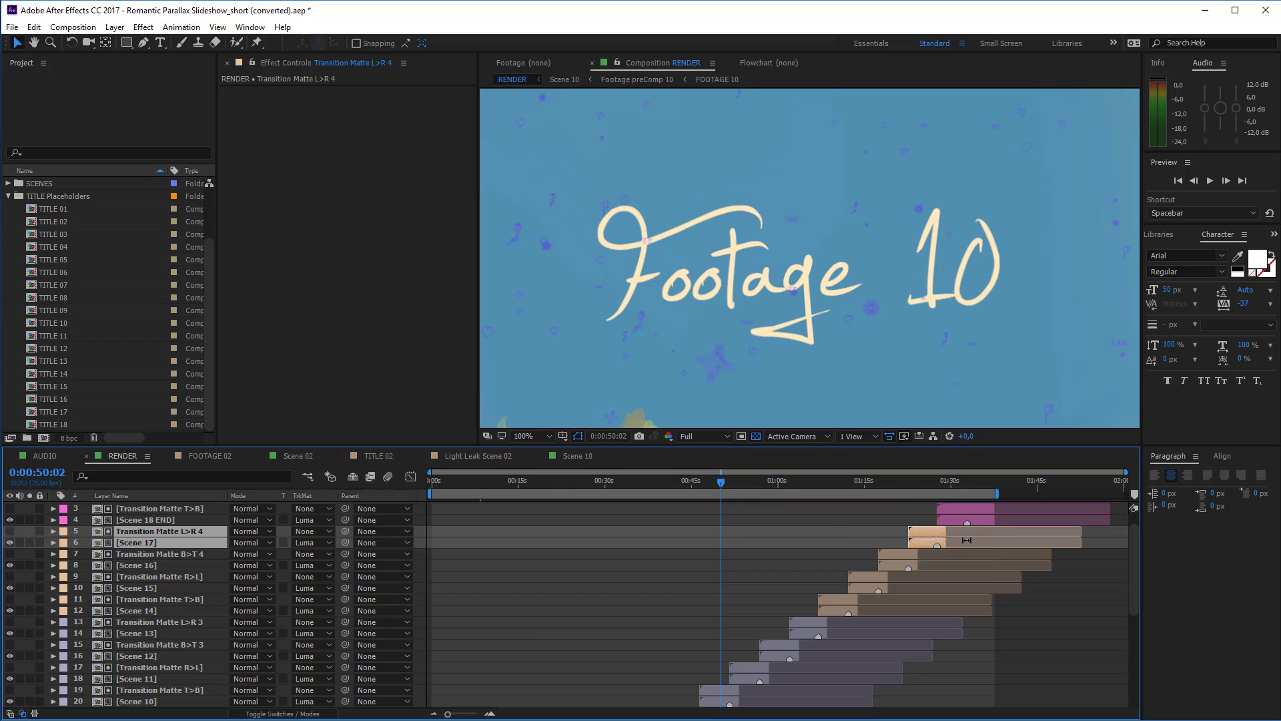
shift+click(837, 609)
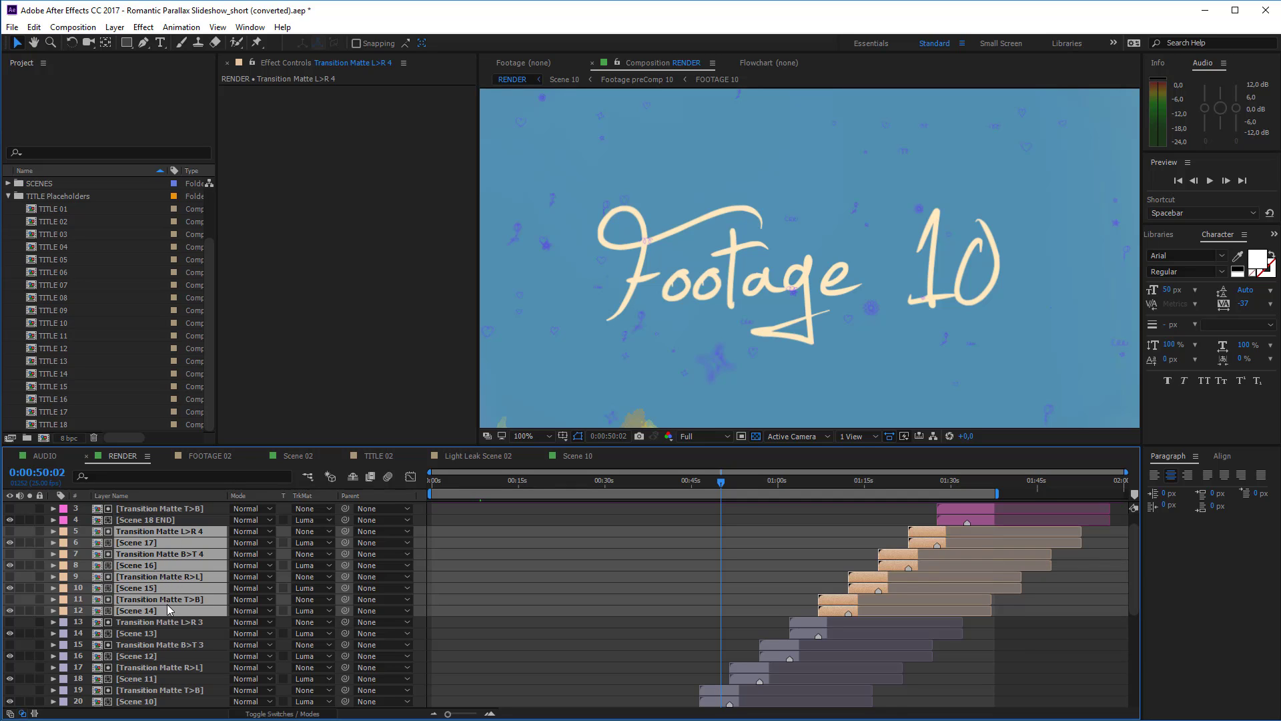
key(Delete)
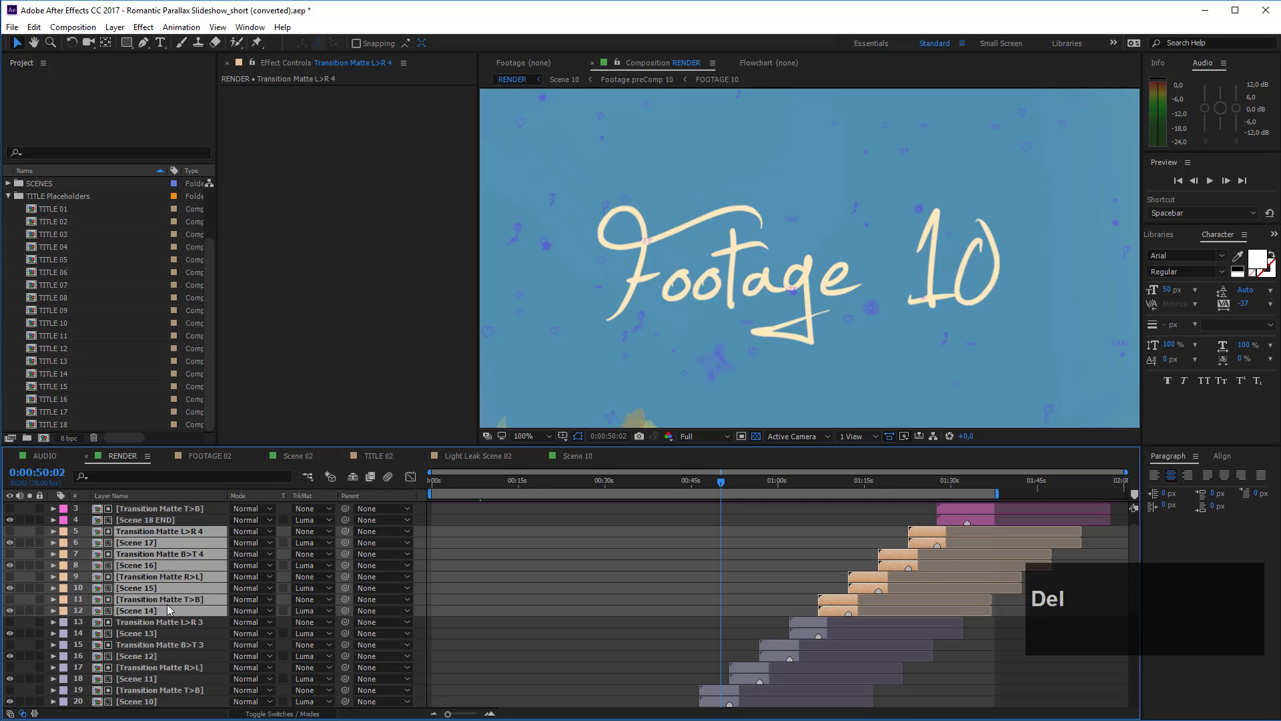
Remove the selected Scene 14 to Scene 17 layers with their mattes and check the remaining stack down to Scene 01
key(Delete)
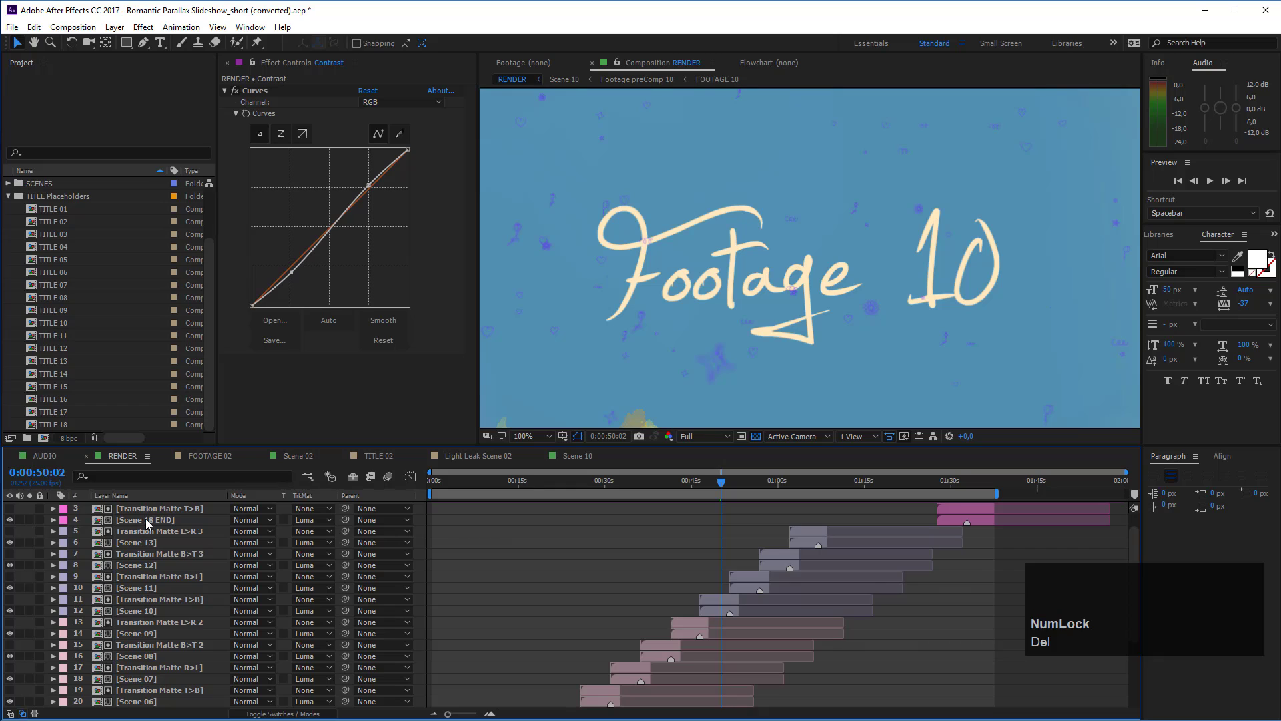
scroll(147, 637, down, 5)
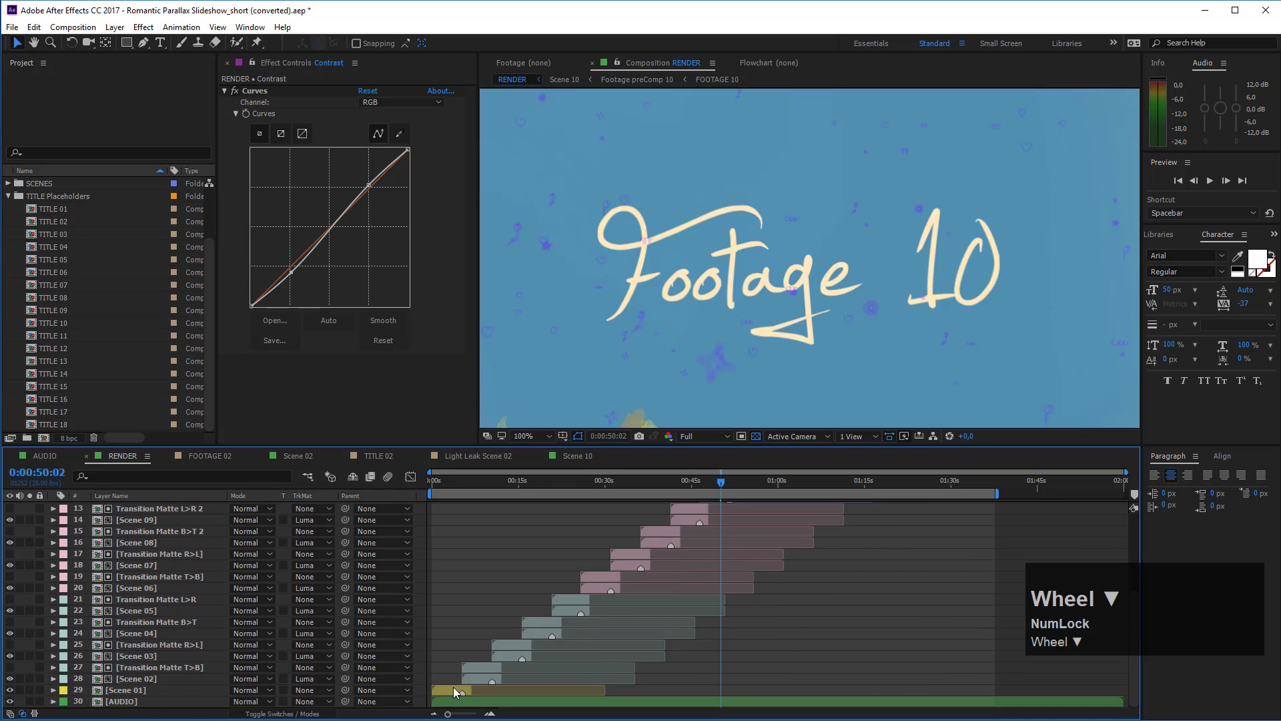
click(456, 692)
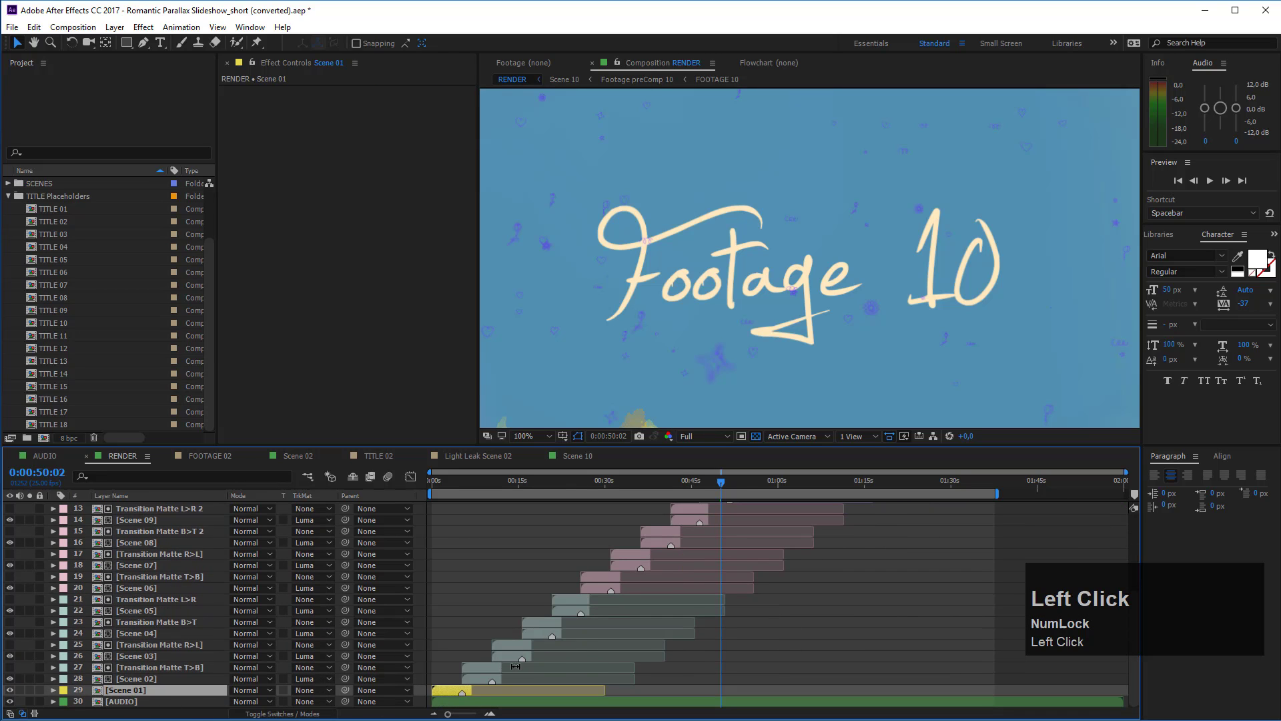
scroll(566, 614, up, 6)
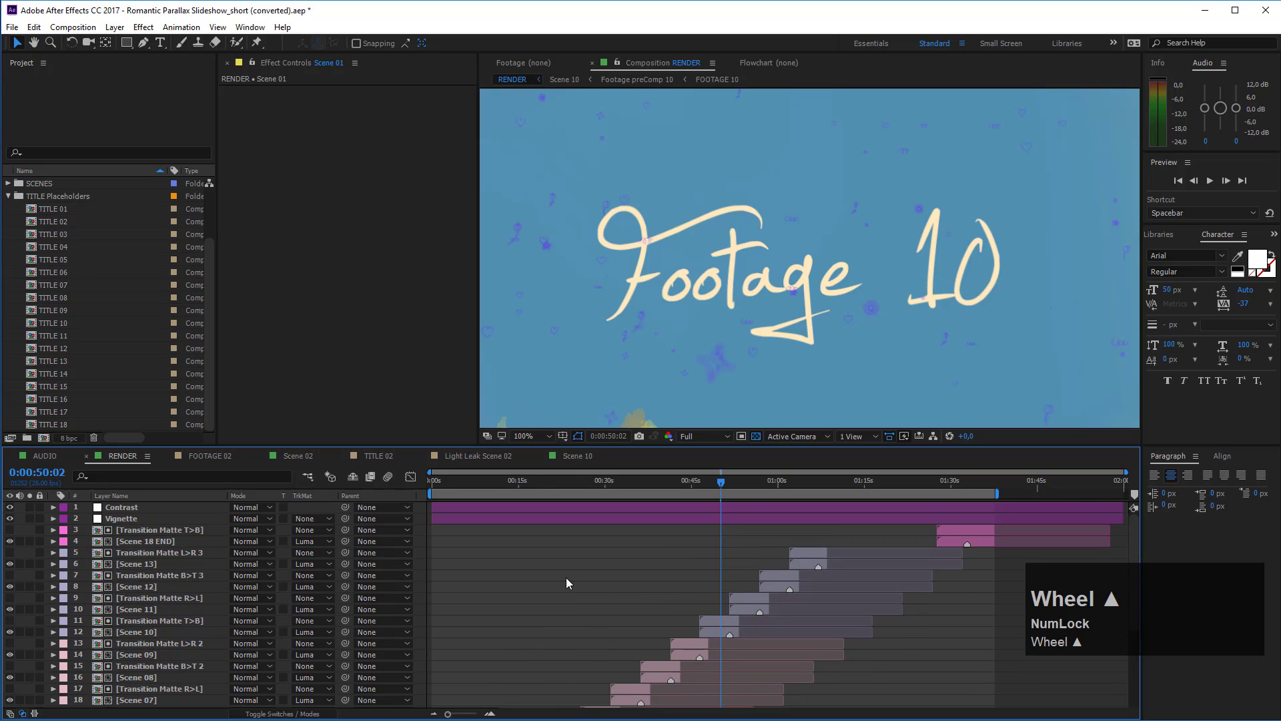
Move Scene 18 END and its transition matte earlier so both start at Scene 13's marker at 0:01:07:00
click(952, 532)
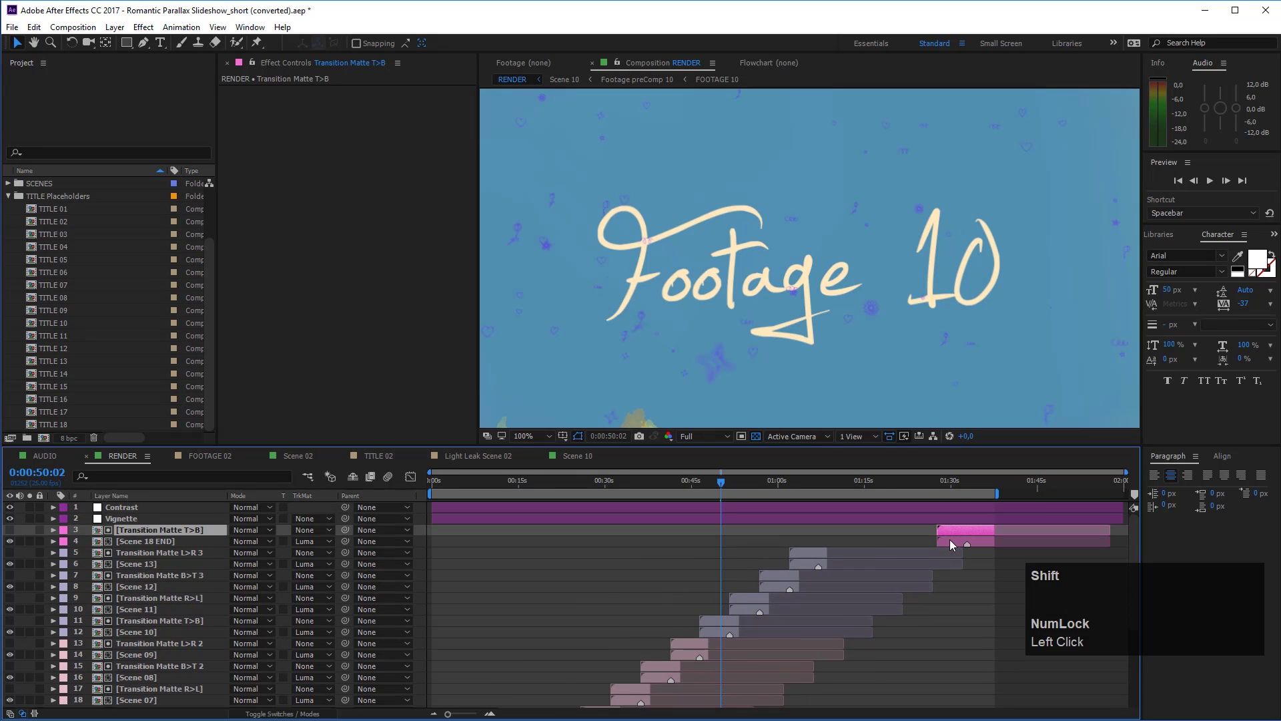
shift+click(951, 544)
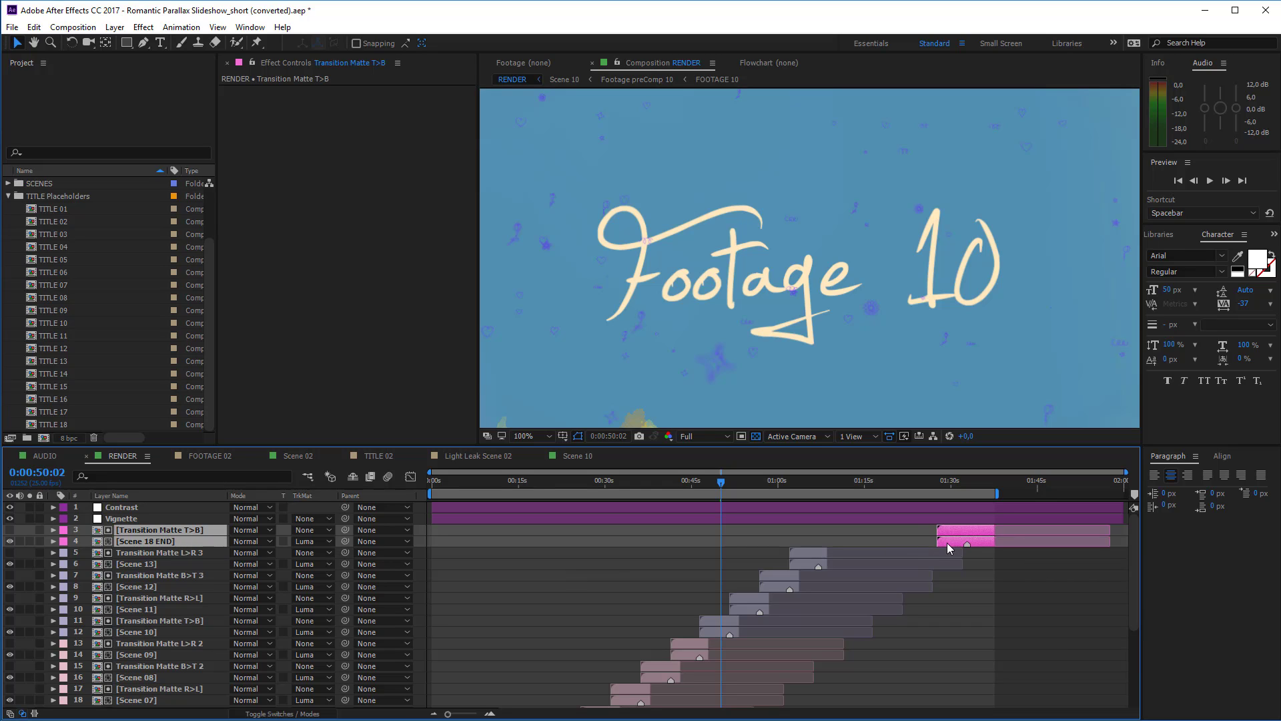
drag(950, 547, 825, 546)
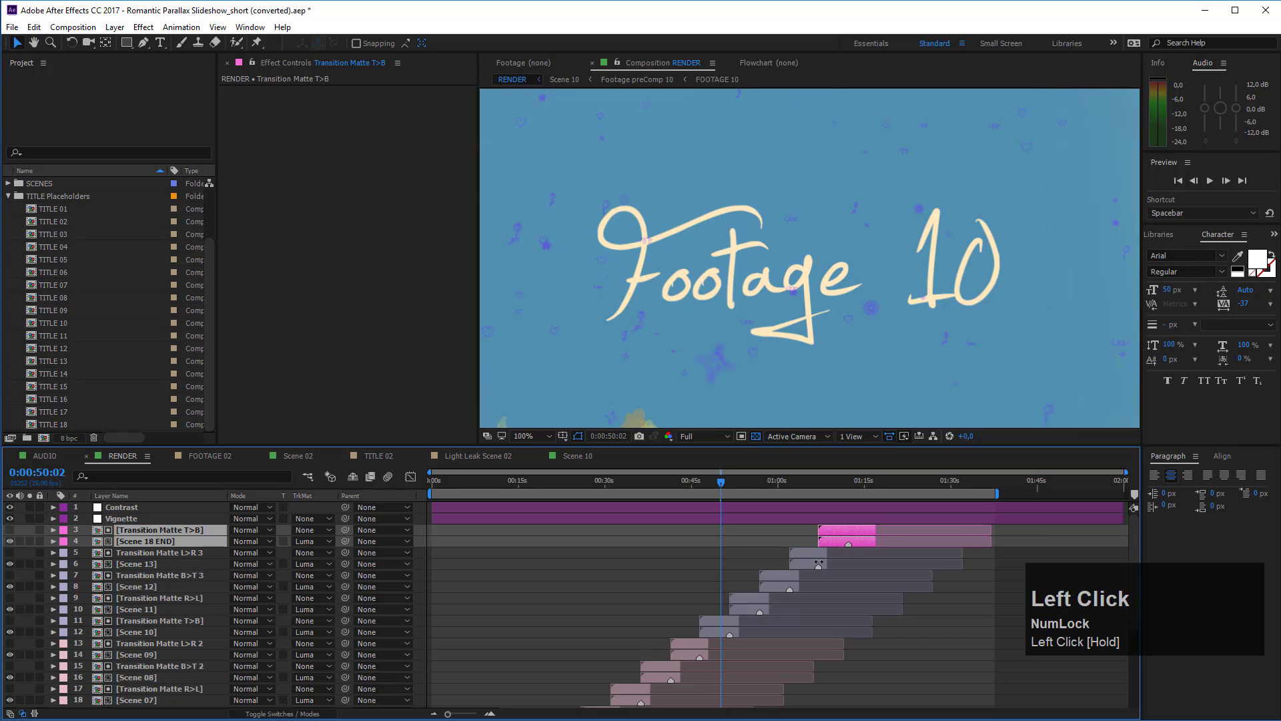
alt+scroll(827, 489, up, 10)
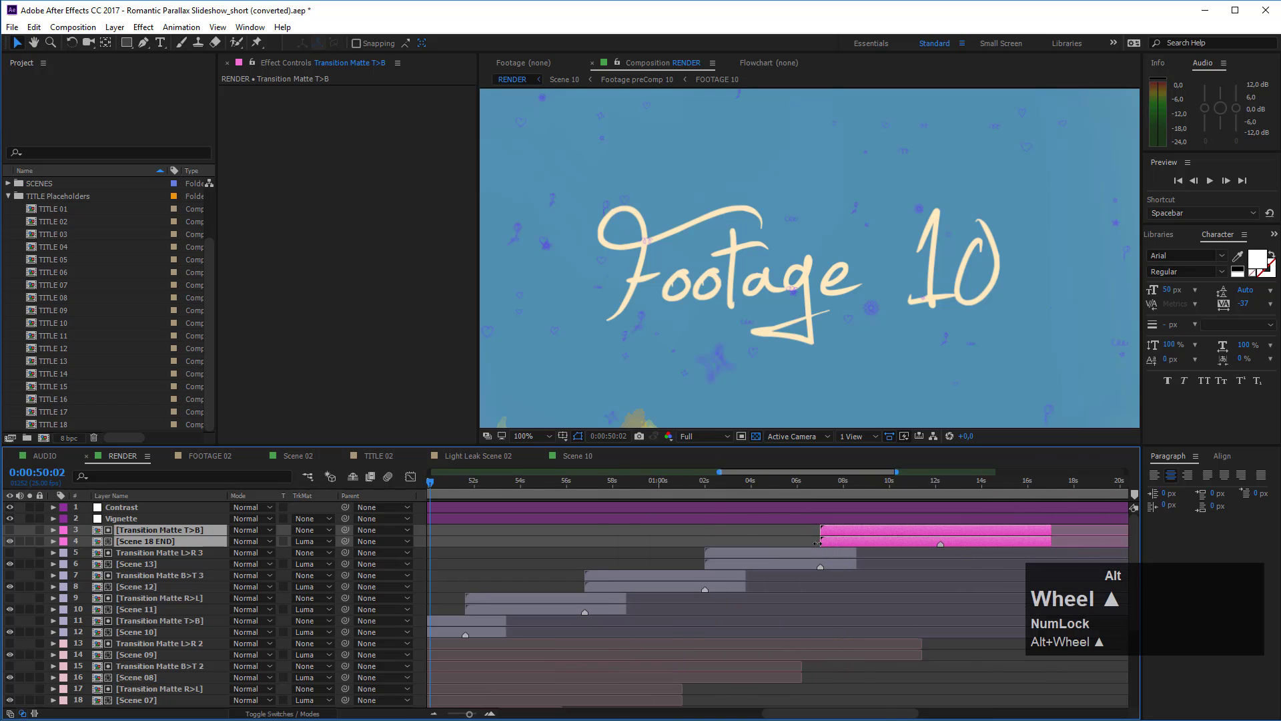
click(827, 489)
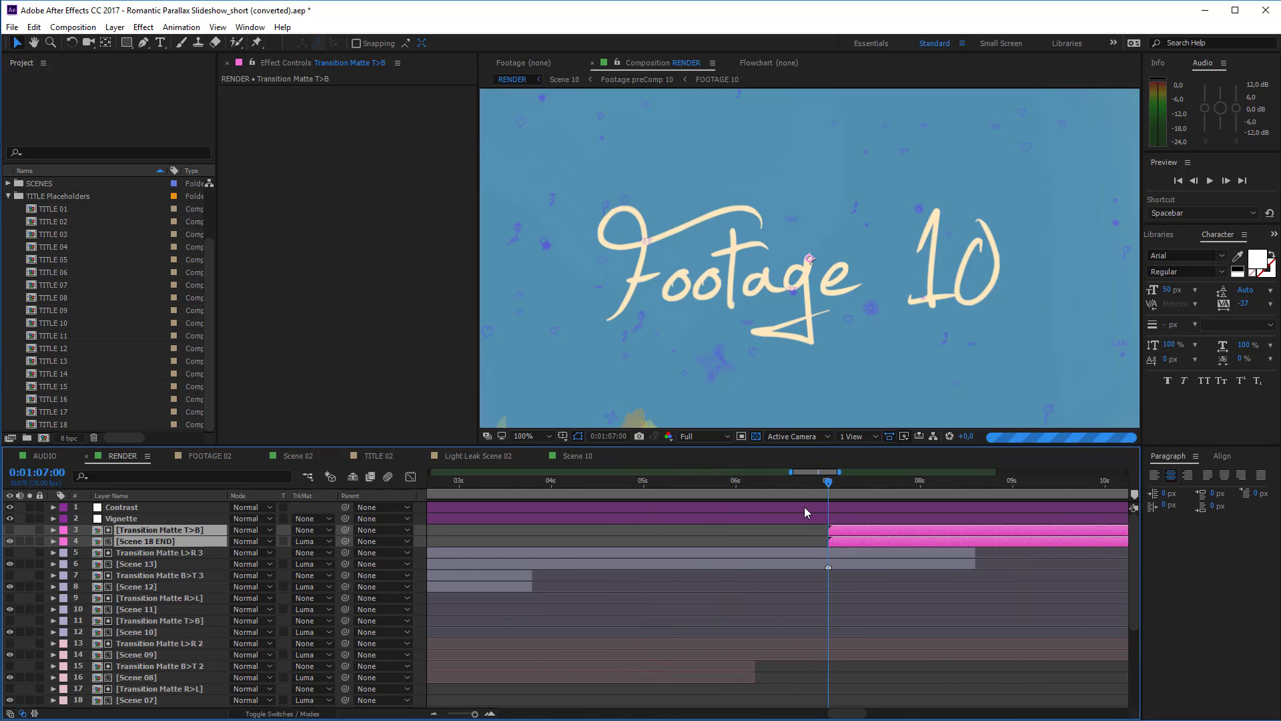
Delete the Scene 10 to Scene 13 layers together with their transition matte layers
alt+scroll(677, 628, down, 10)
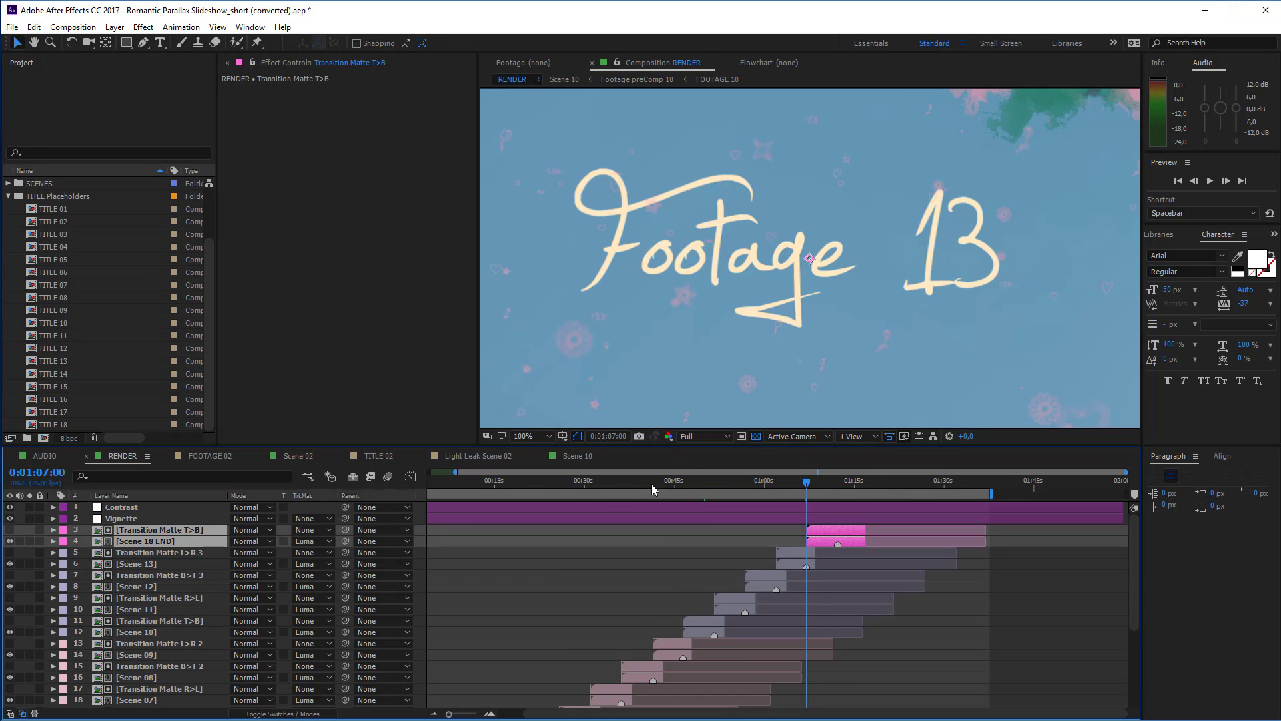
click(799, 554)
shift+click(703, 632)
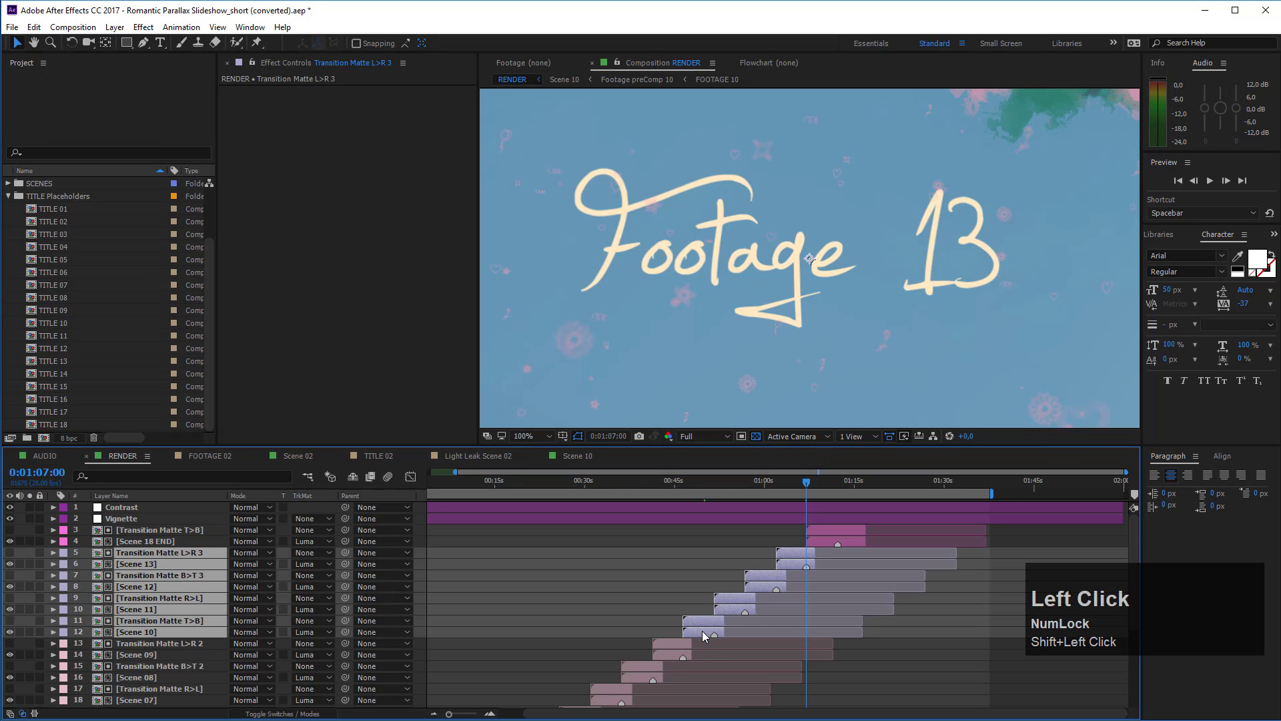
key(Delete)
Move Scene 18 END and its transition matte earlier so both start at Scene 09's marker, about 0:00:46:13
click(838, 530)
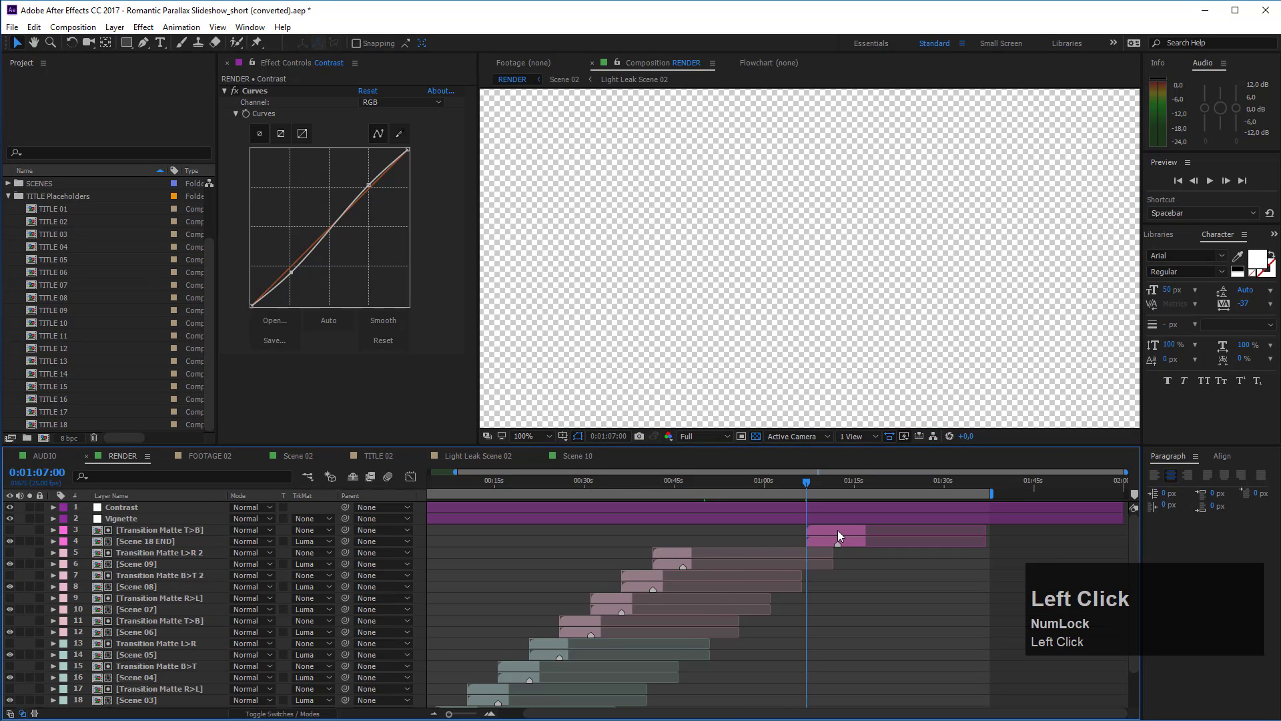
shift+click(827, 543)
drag(820, 534, 691, 539)
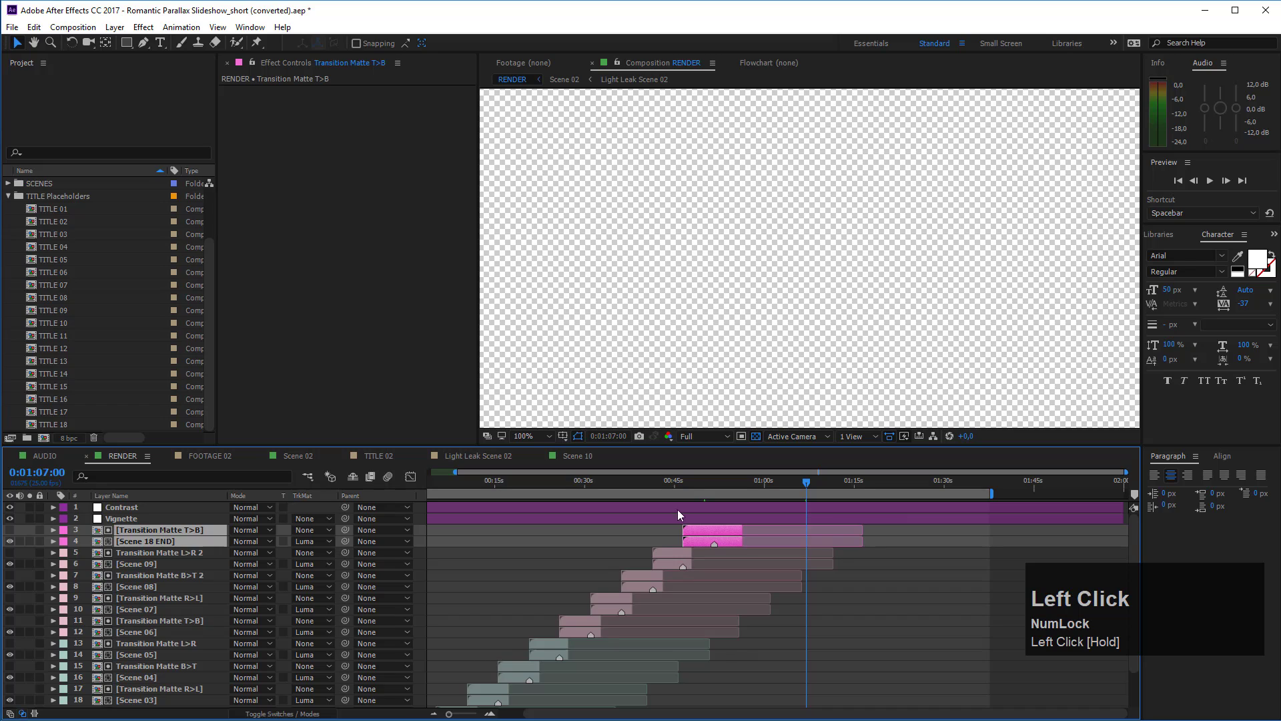
click(683, 479)
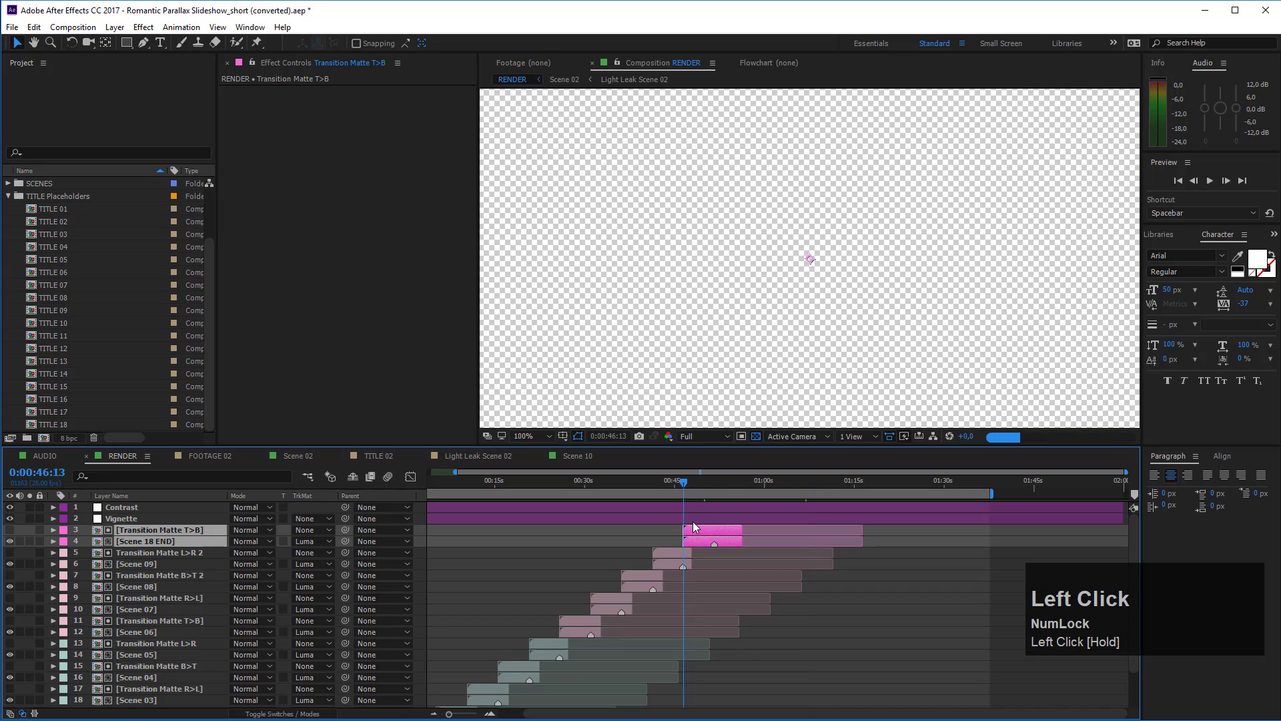
click(682, 481)
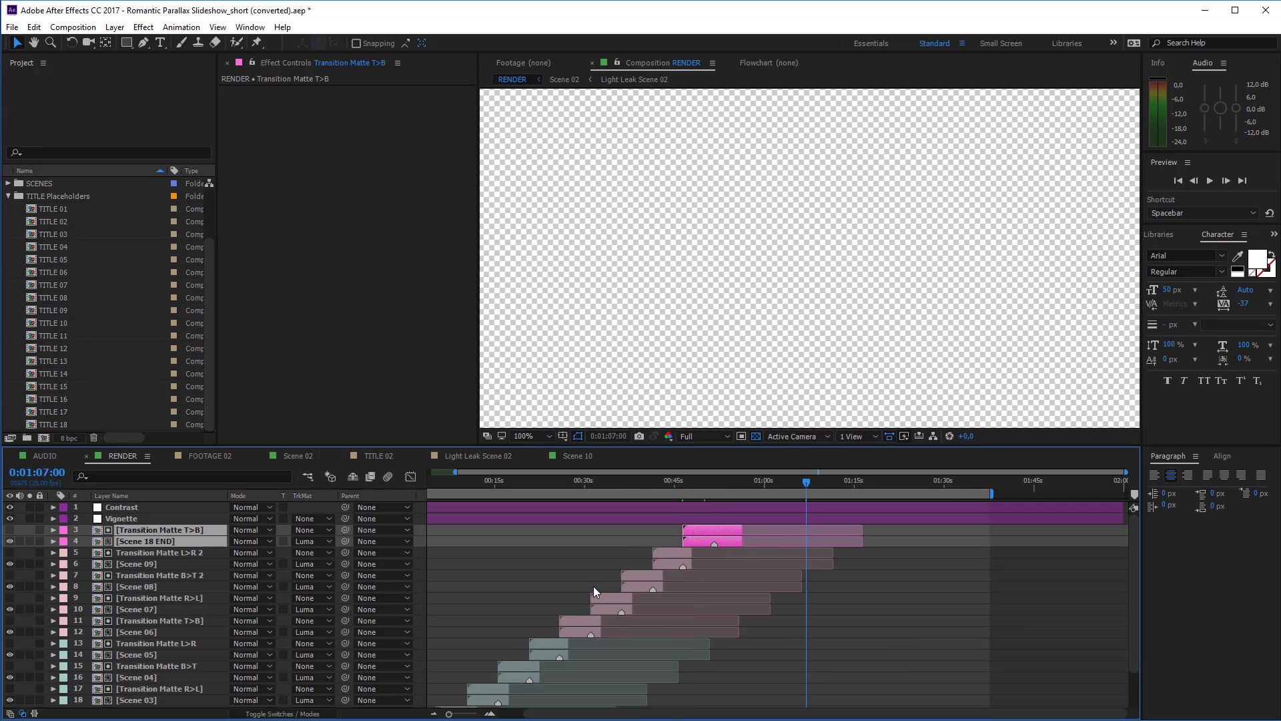
End the work area at Scene 18 END's out point, 0:00:56:10
click(725, 538)
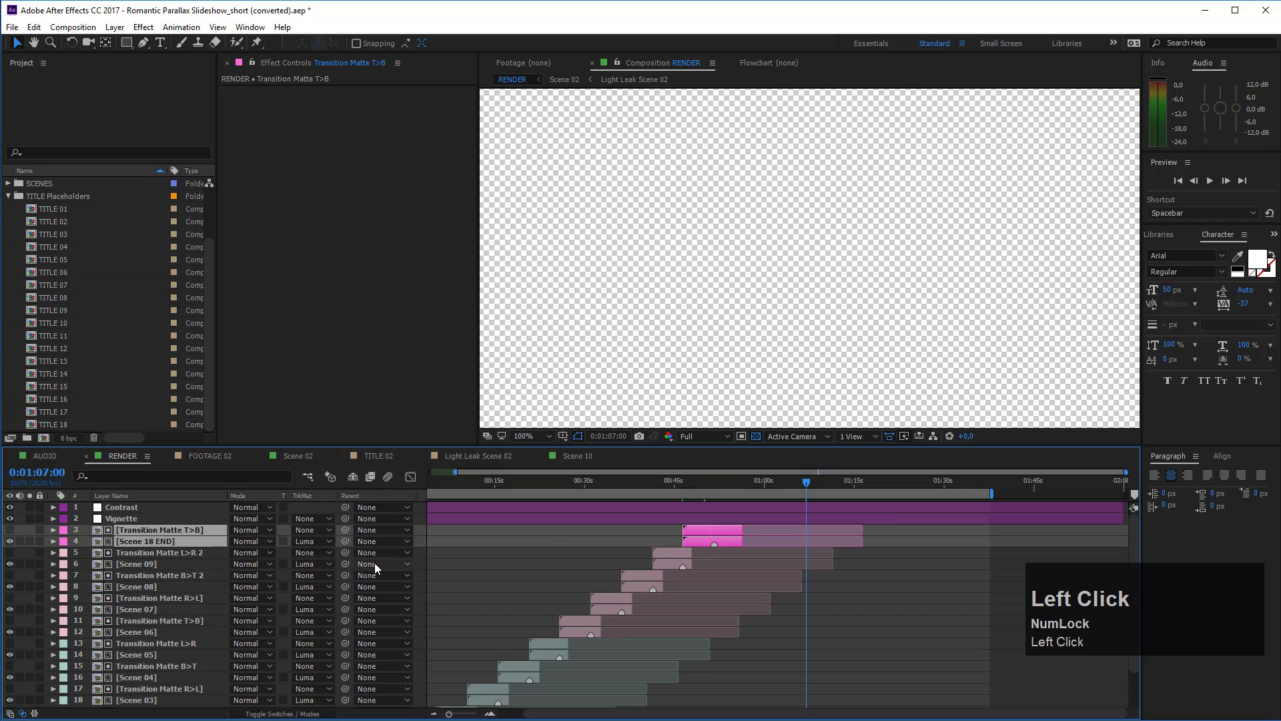
key(o)
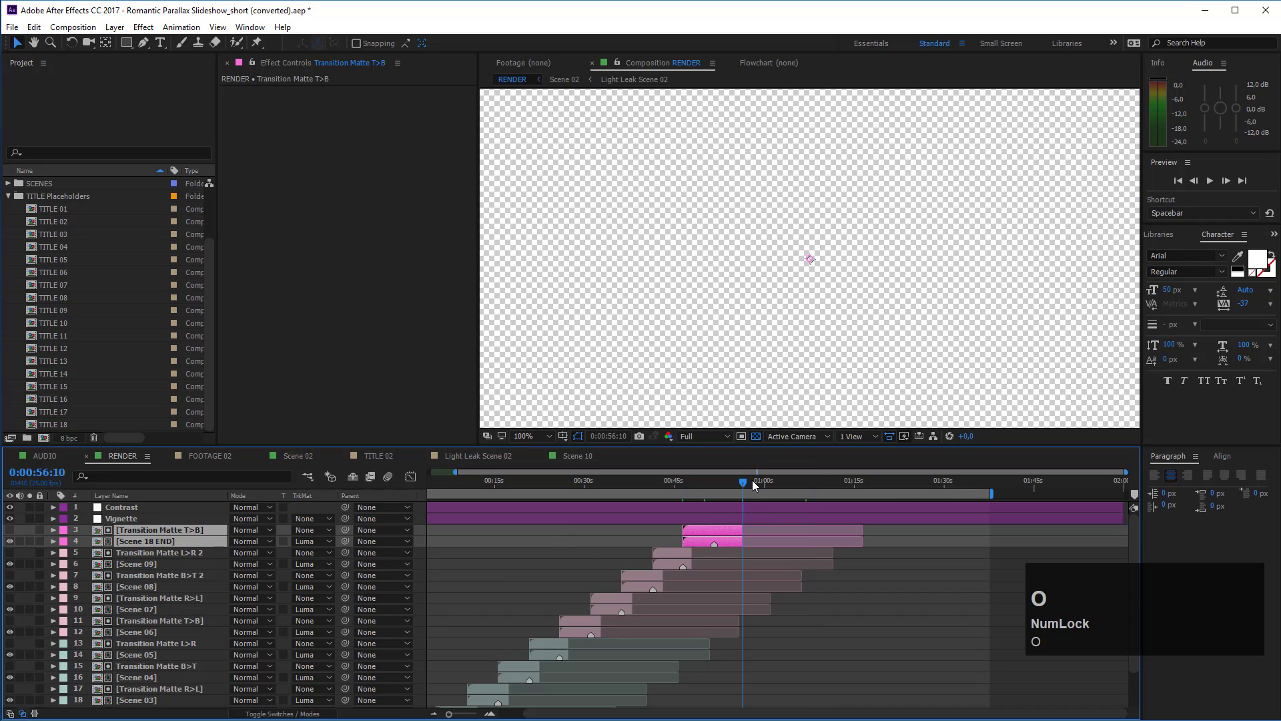
key(n)
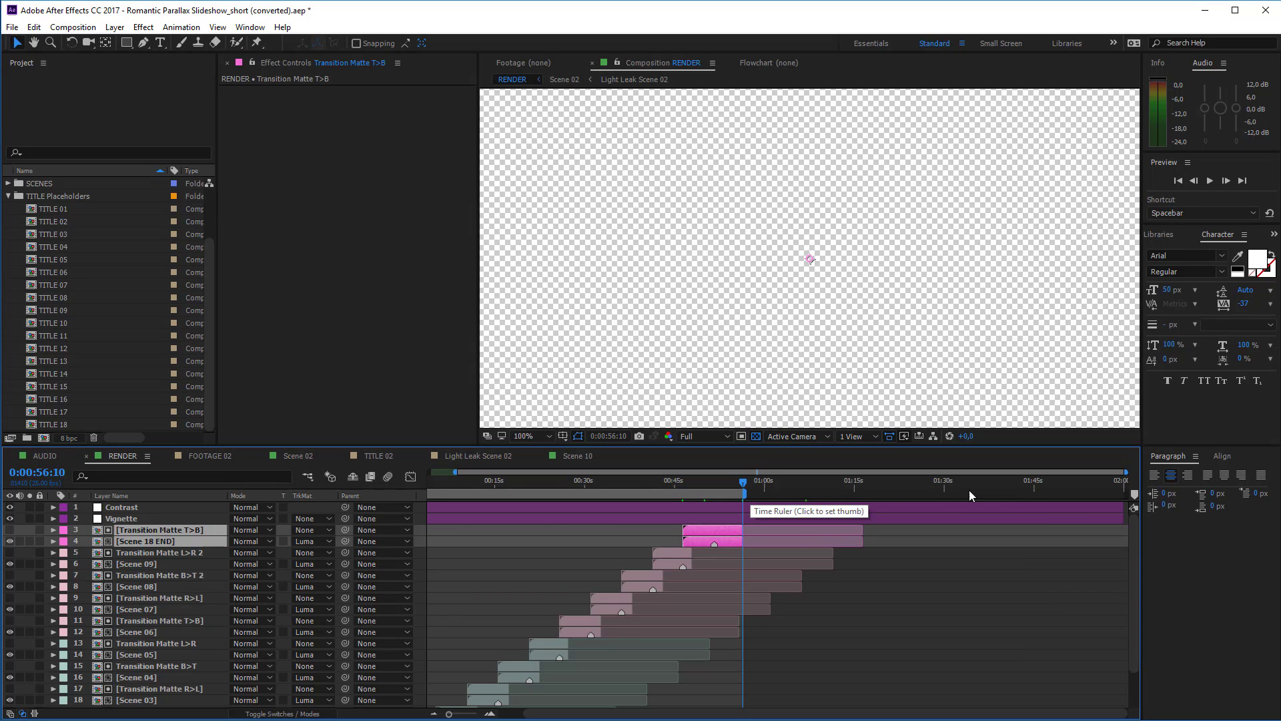
Preview the shortened slideshow's ending at 0:00:46:04 and 0:00:55:13
click(681, 482)
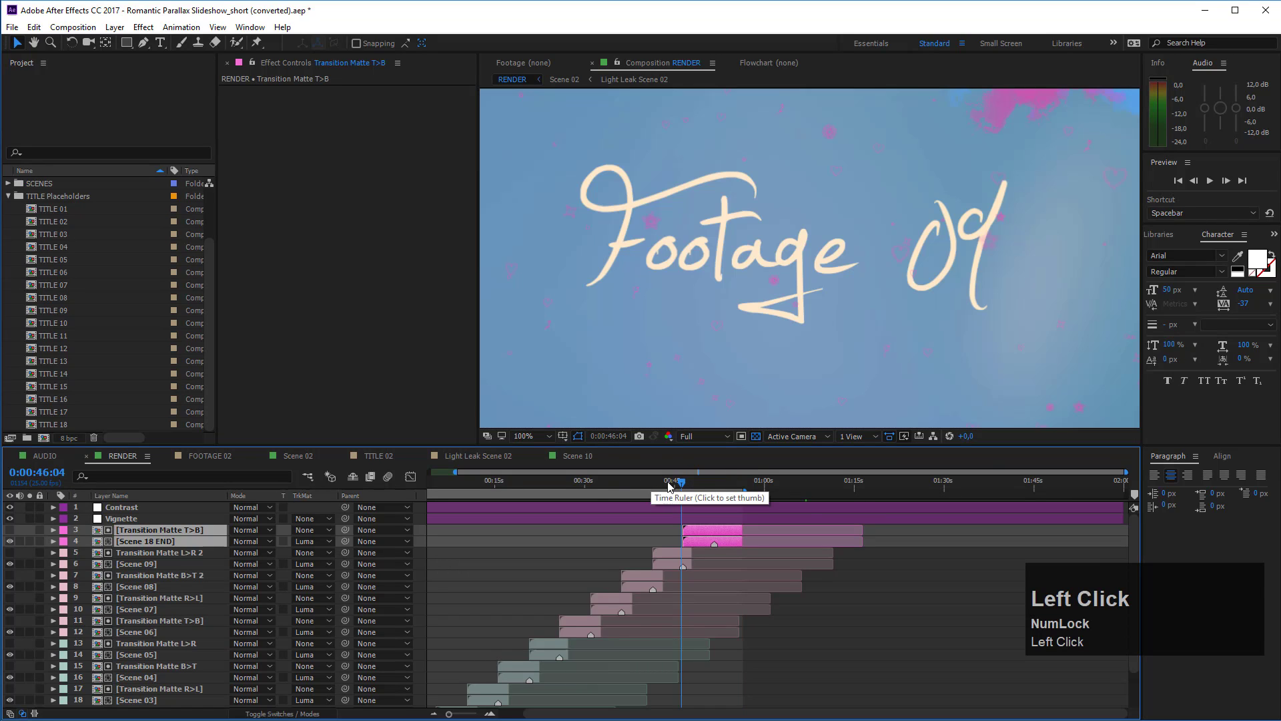
click(738, 487)
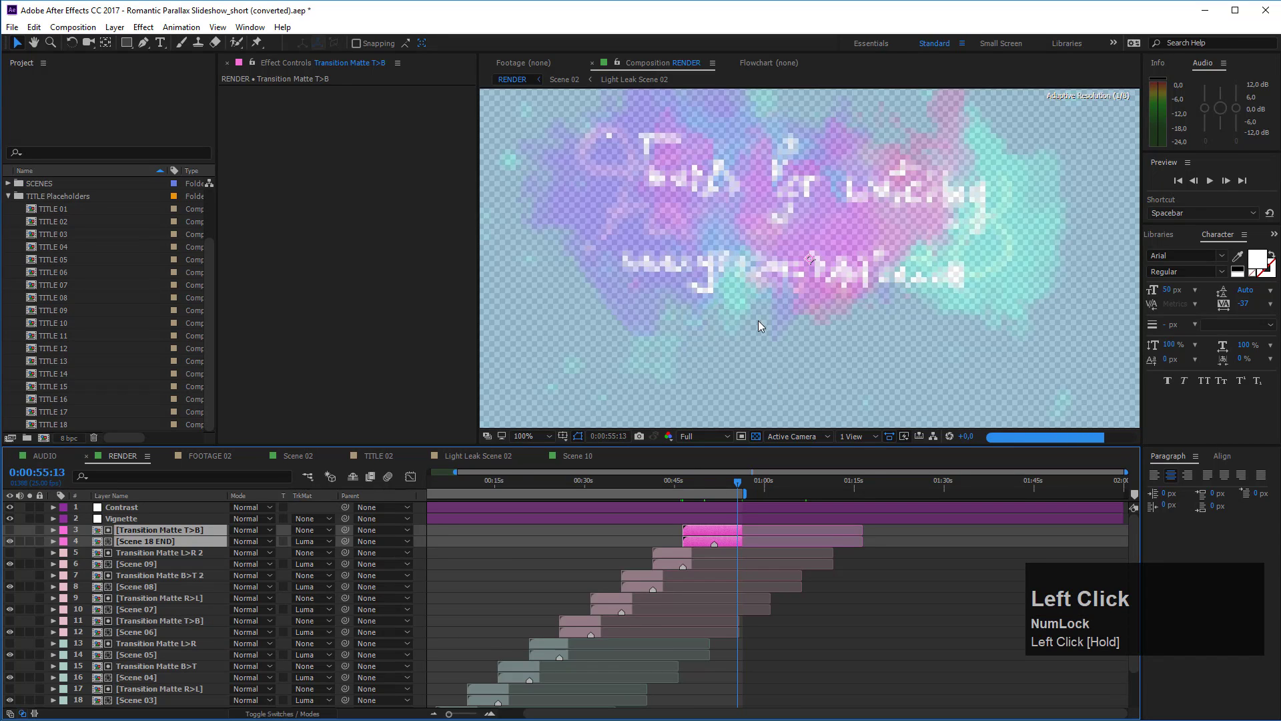
drag(641, 711, 616, 711)
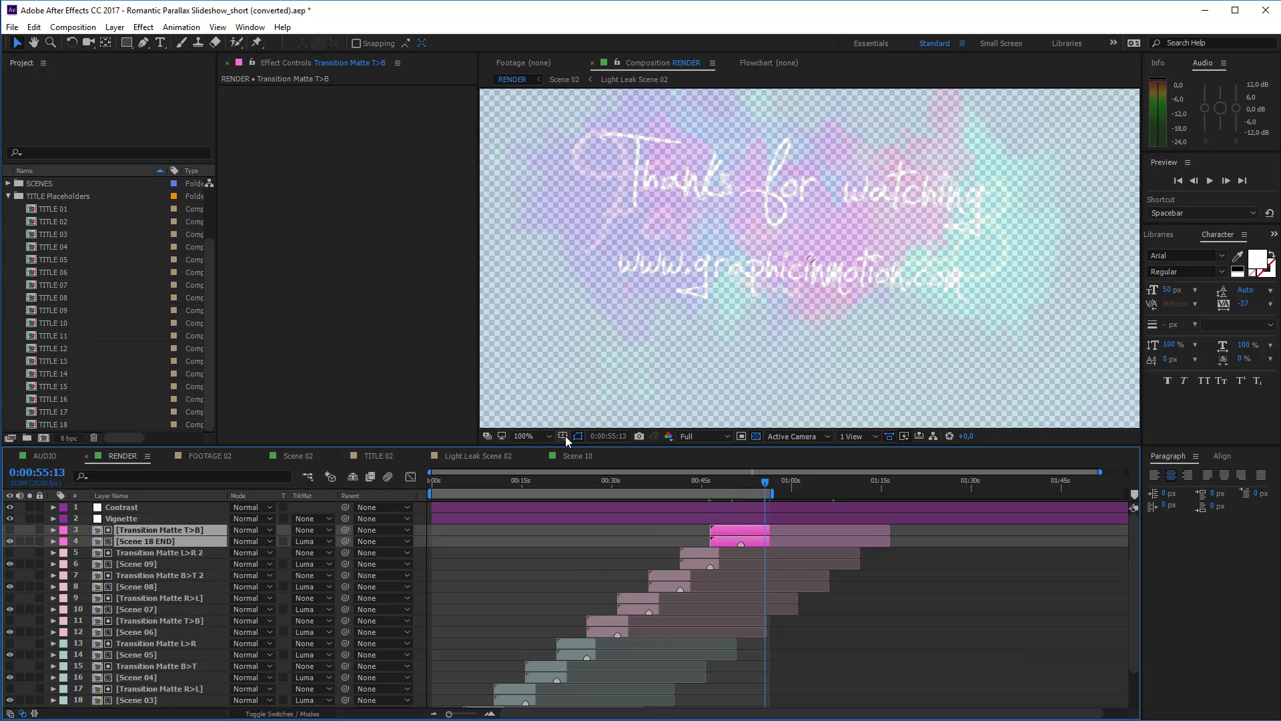
Close the current project and open Romantic Parallax Slideshow_long.aep, accepting its conversion
click(12, 27)
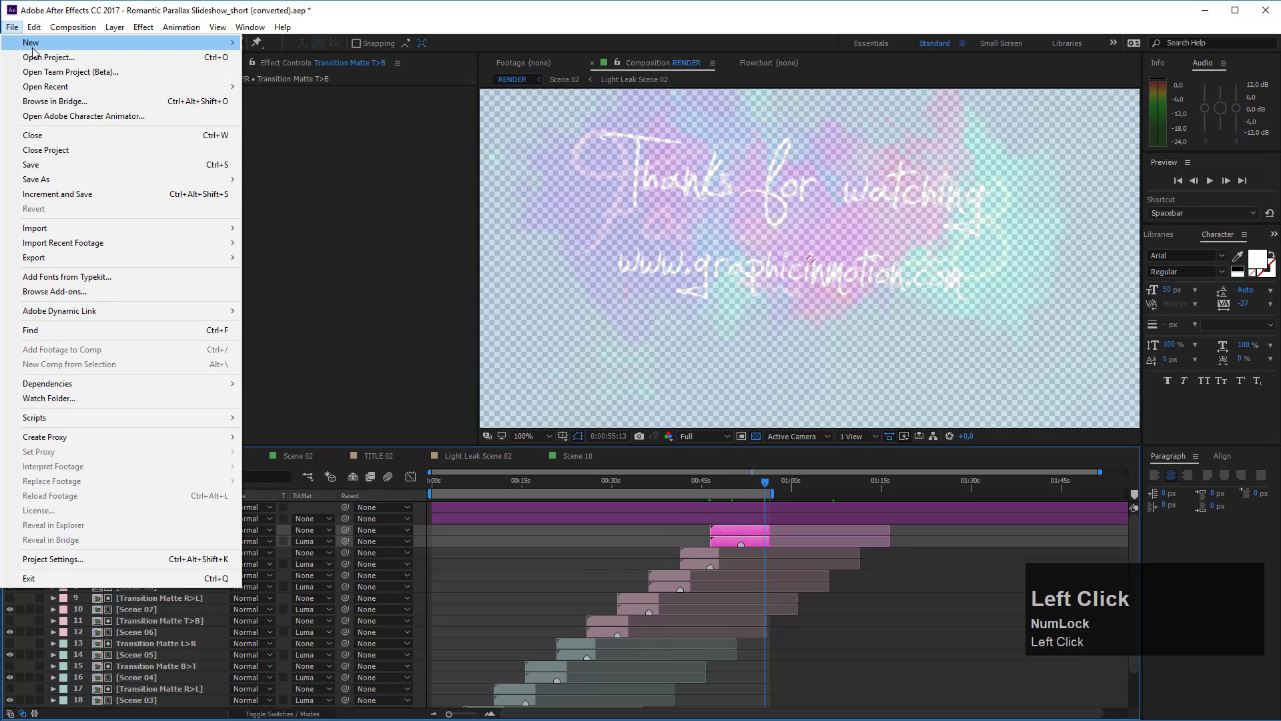
click(30, 152)
click(716, 384)
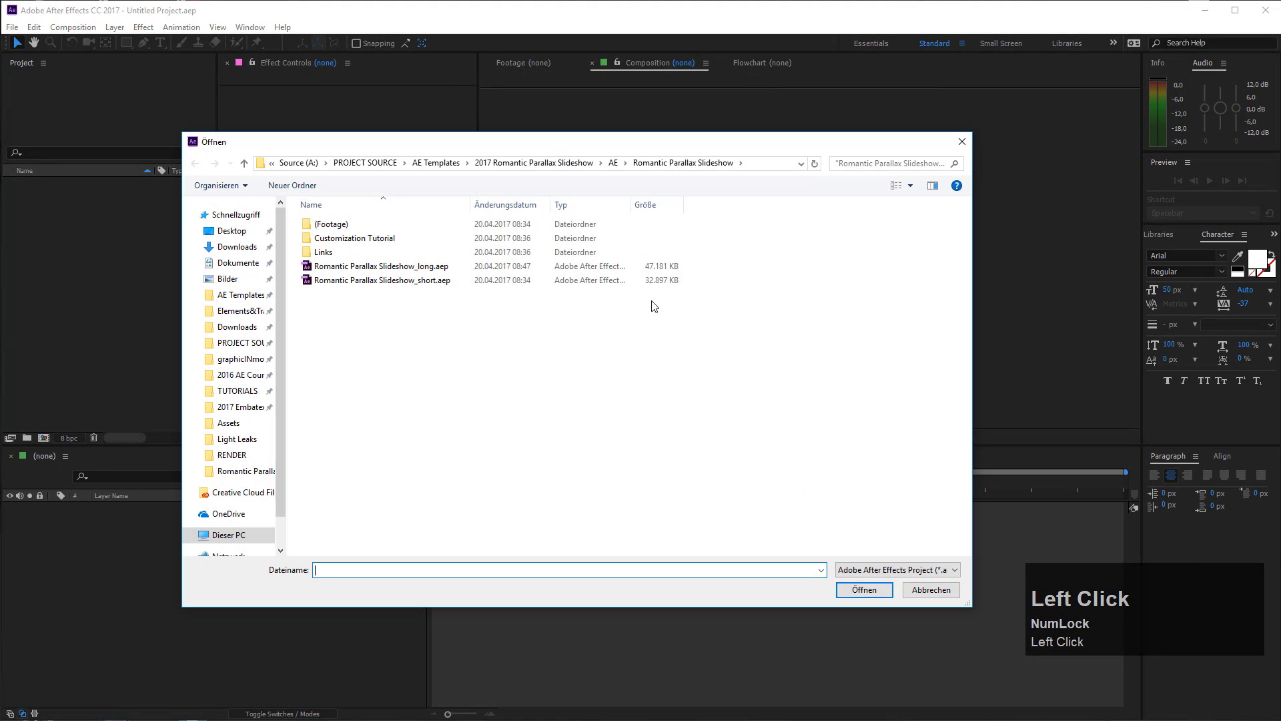
click(400, 272)
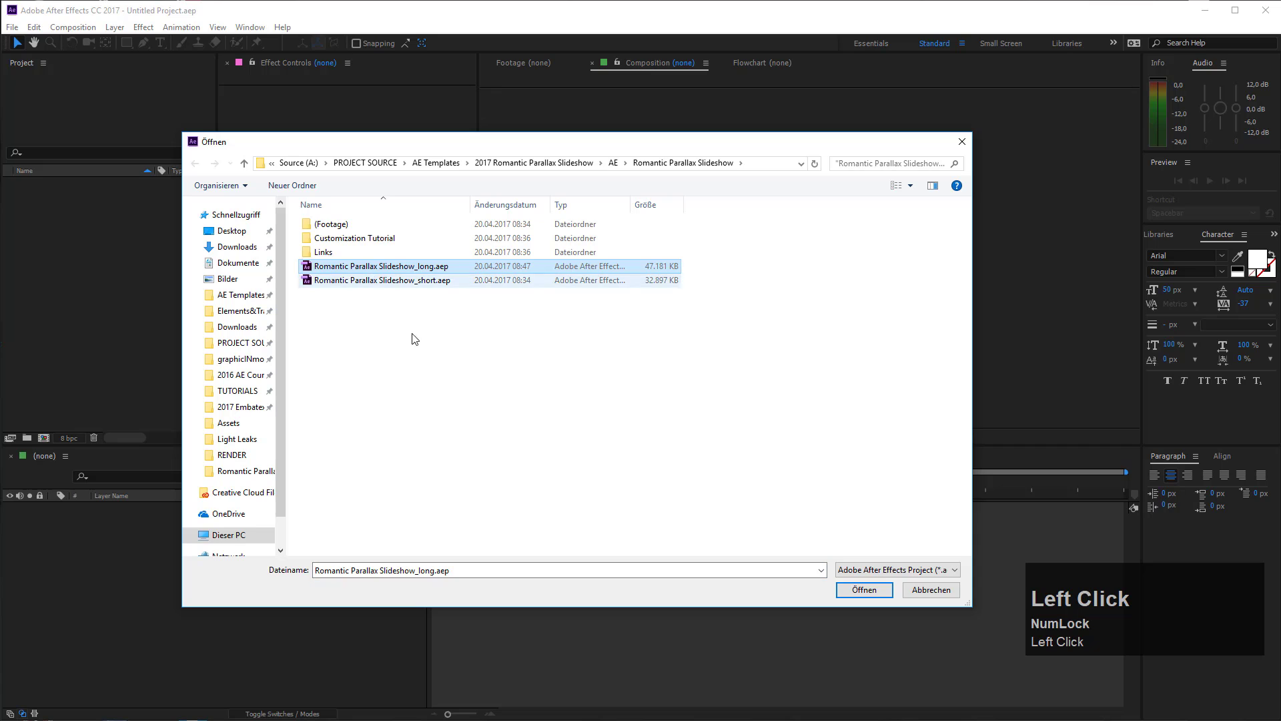
click(865, 591)
click(774, 391)
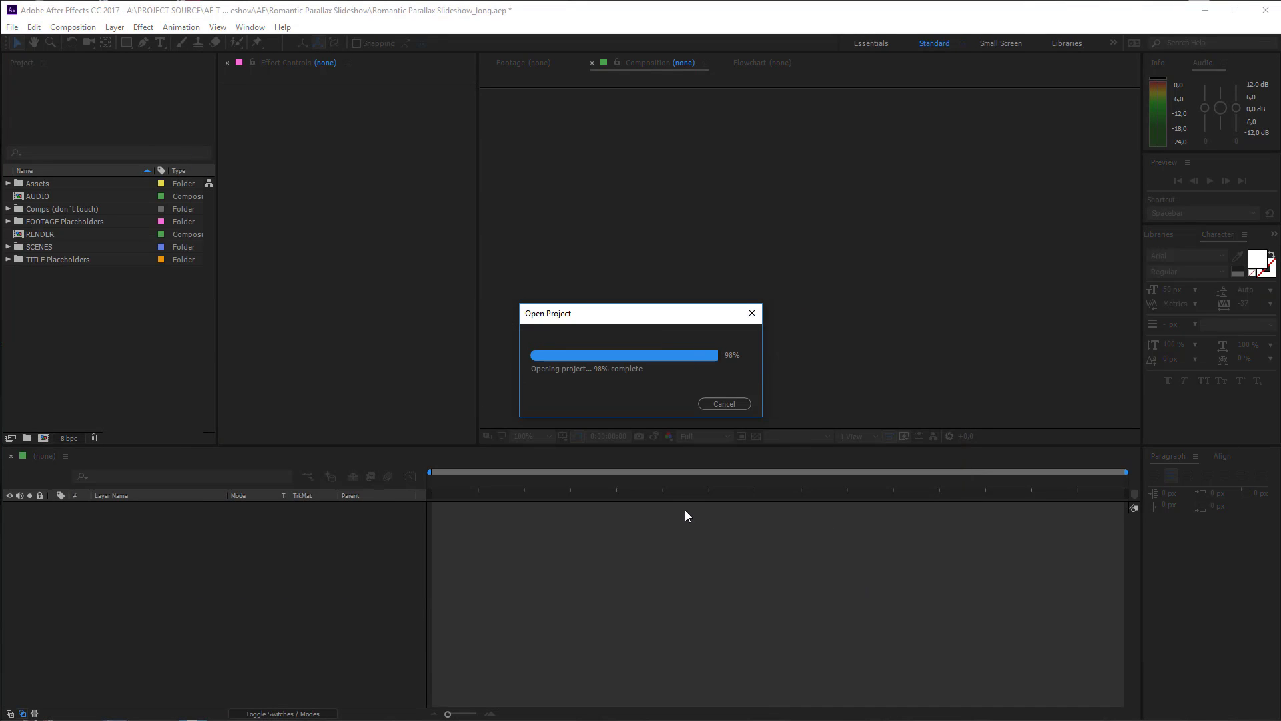
Review the RENDER composition's layers from Scene 26 END to Scene 01 and preview its ending at 0:02:18:00 and 0:02:07:01
scroll(715, 572, down, 10)
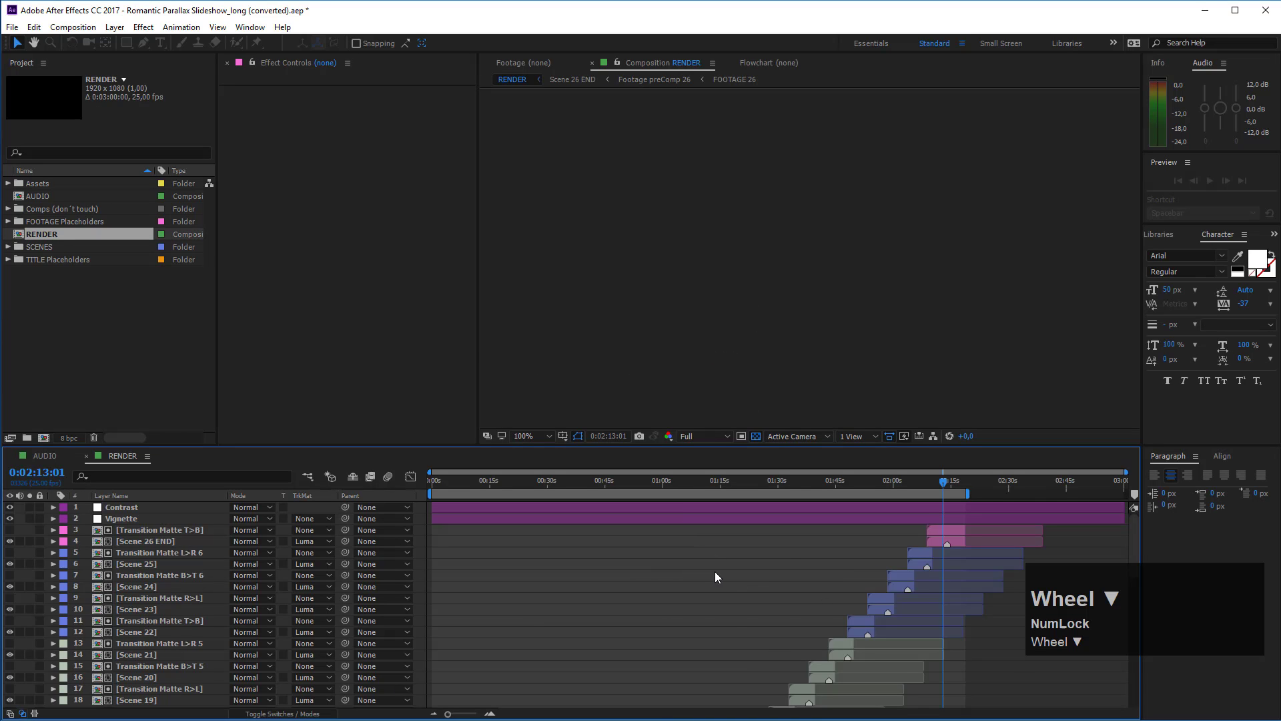
scroll(561, 596, down, 3)
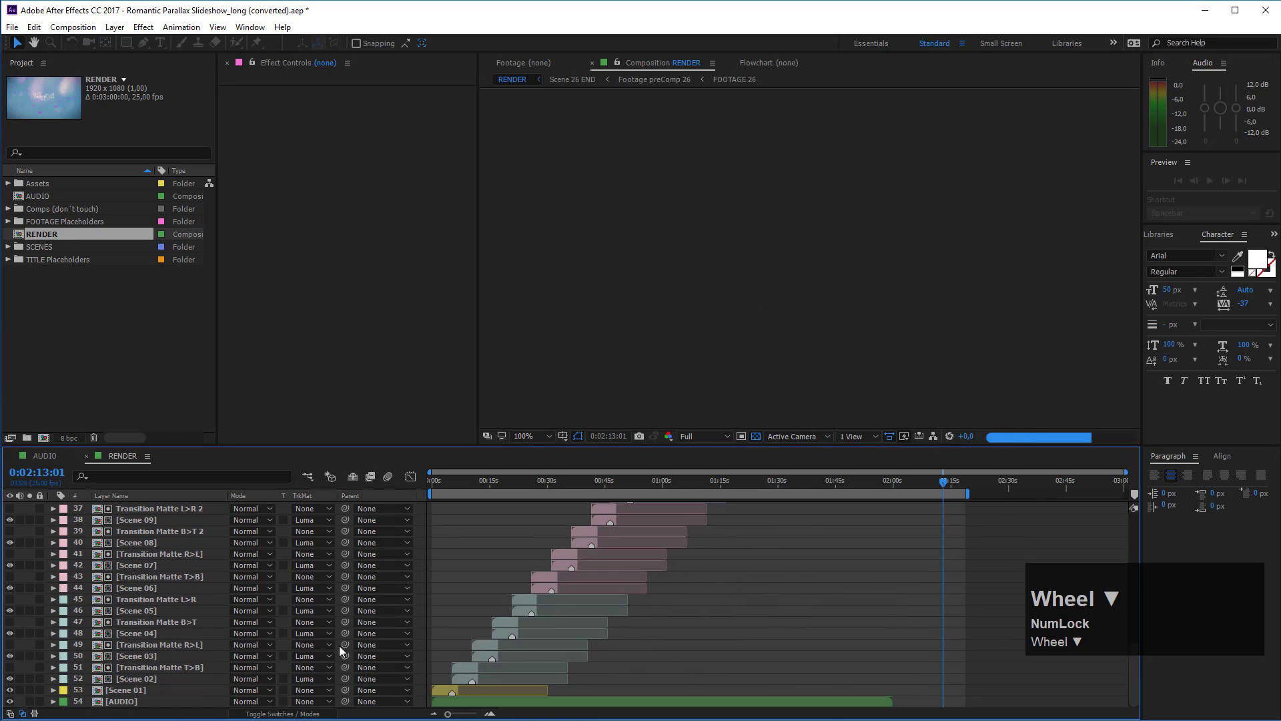
scroll(626, 638, up, 8)
scroll(626, 639, up, 5)
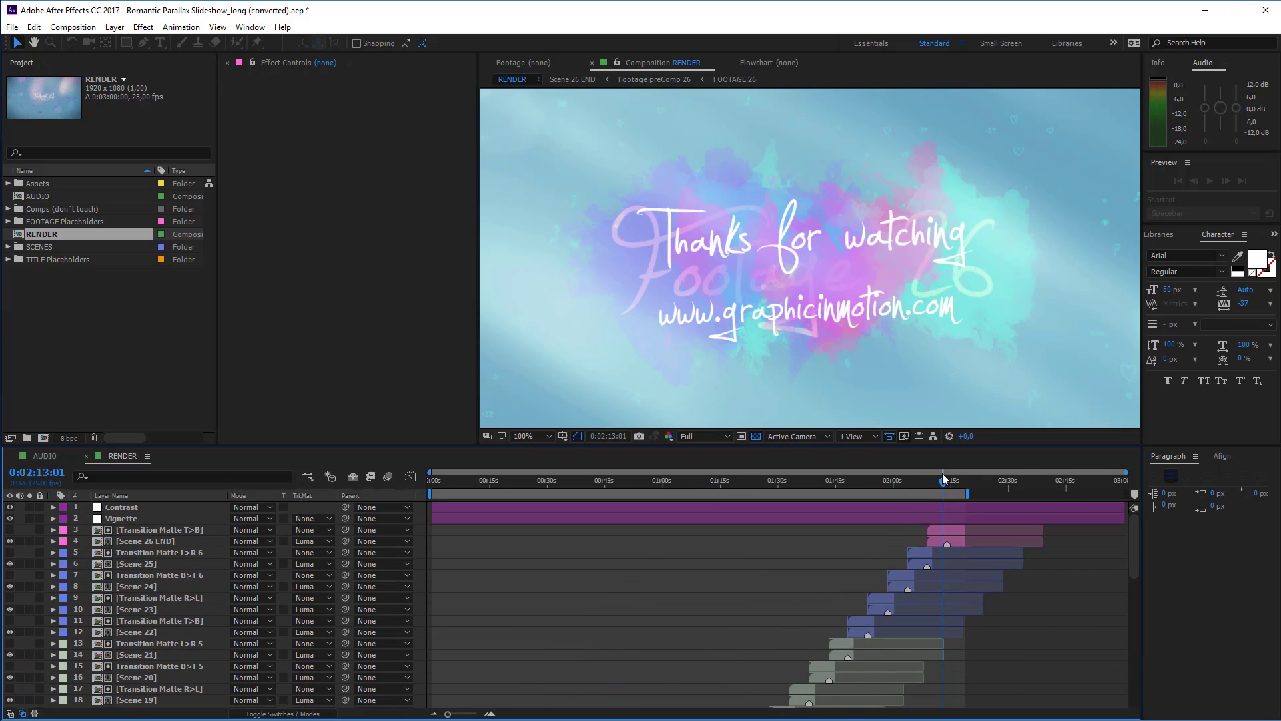
drag(947, 488, 962, 482)
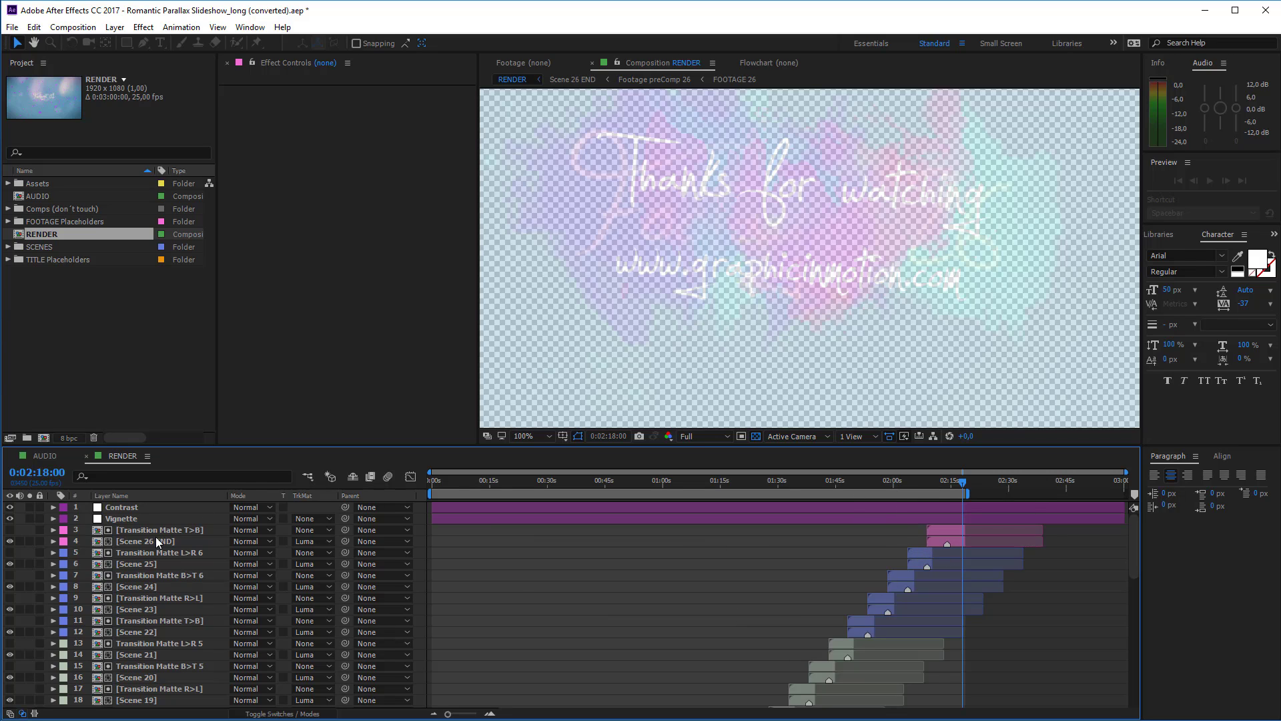
click(919, 480)
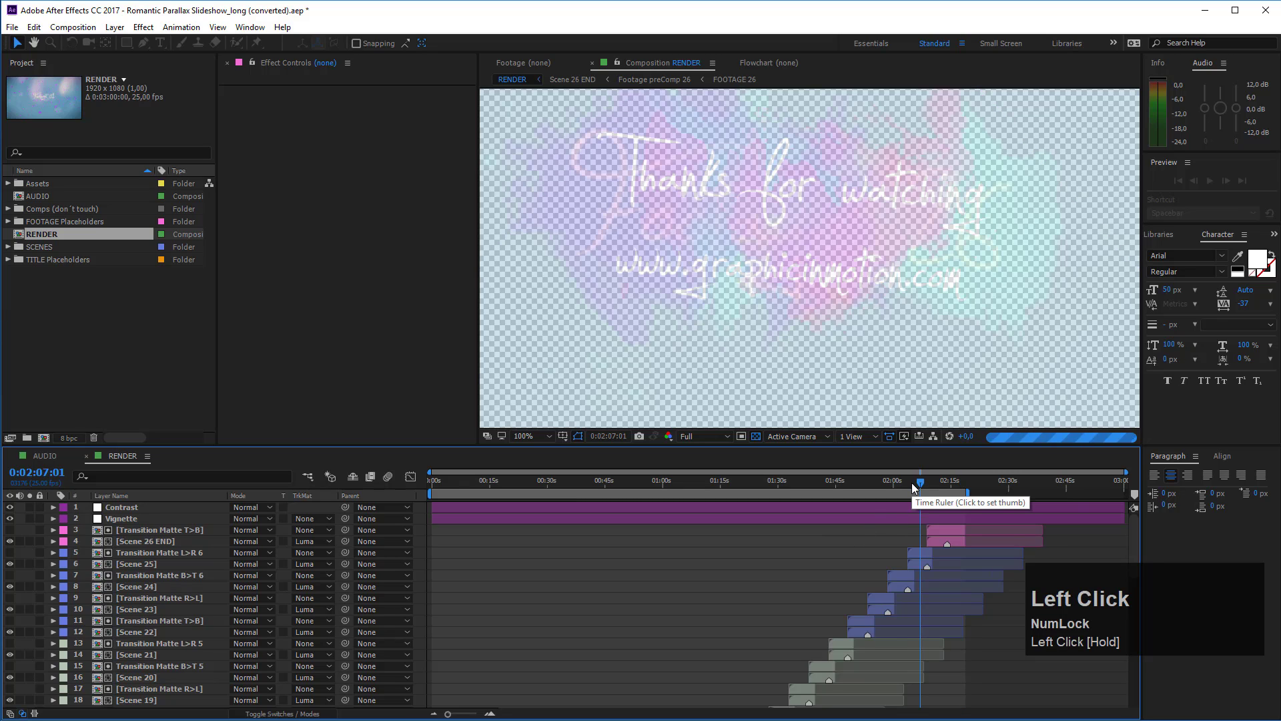
scroll(750, 331, down, 4)
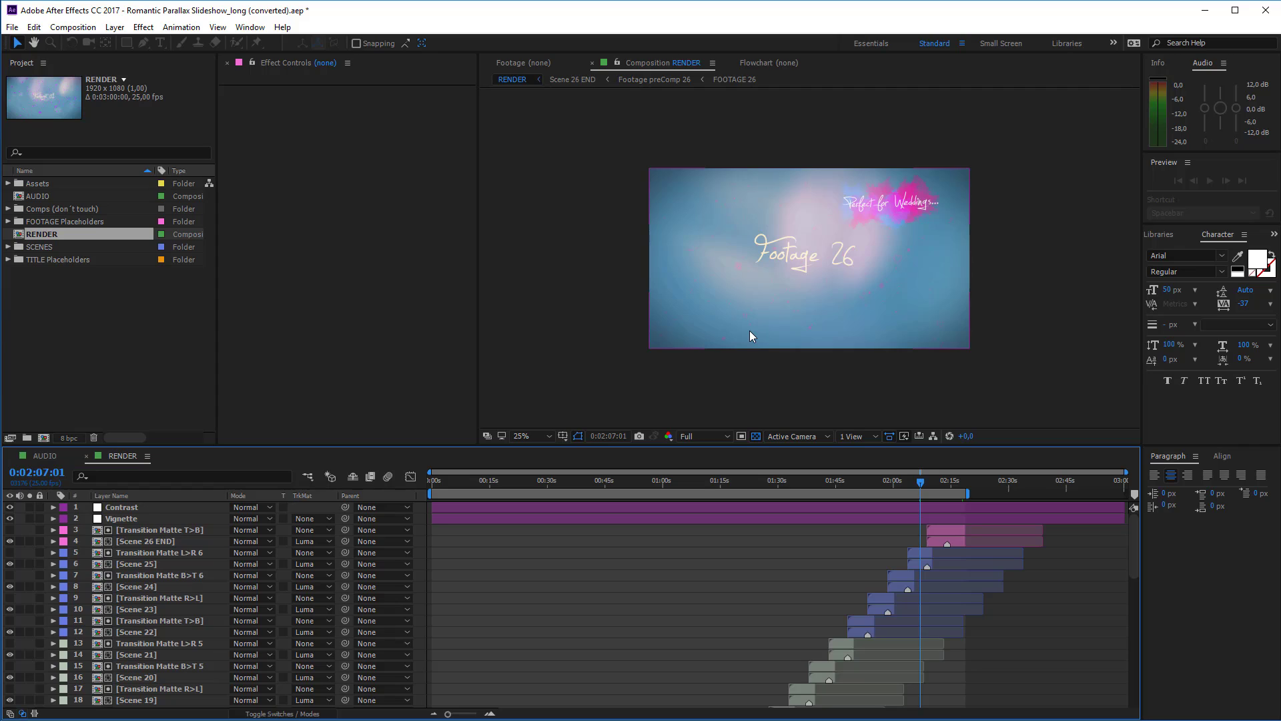